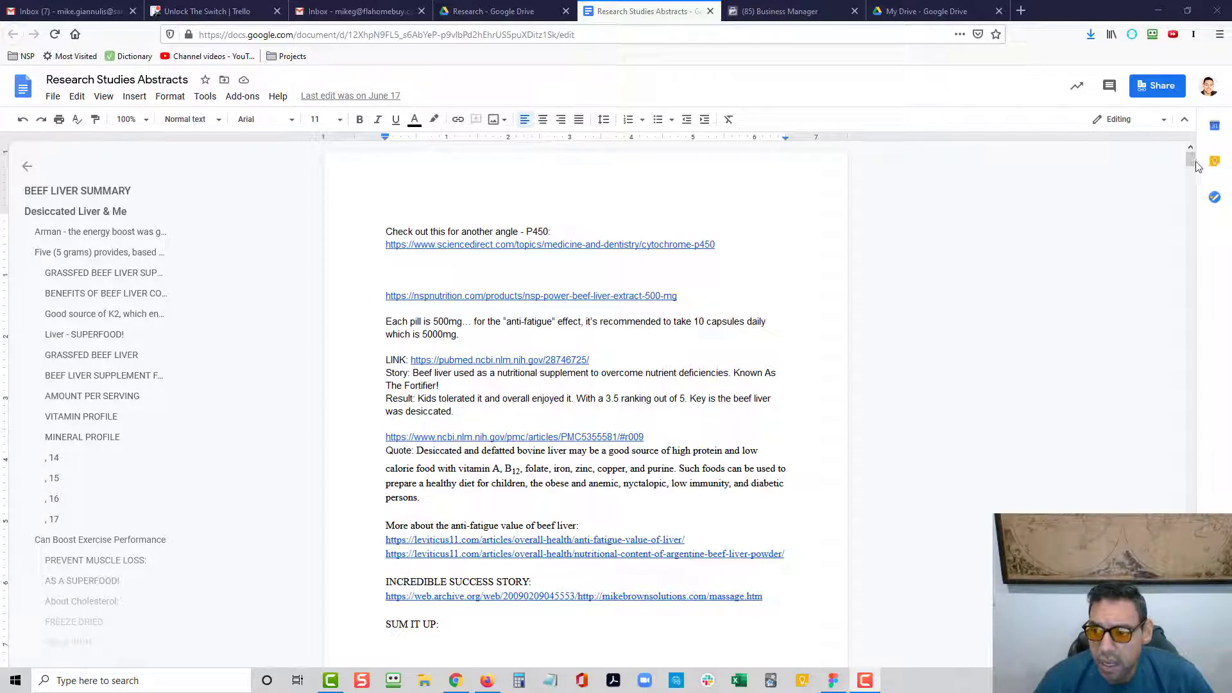
# - Look over the opening pages of the Research Studies Abstracts document, and select its entire contents for copying
pyautogui.moveTo(1198, 167)
pyautogui.mouseDown()
pyautogui.moveTo(1202, 642)
pyautogui.moveTo(1198, 157)
pyautogui.mouseUp()
pyautogui.scroll(-15, 838, 344)
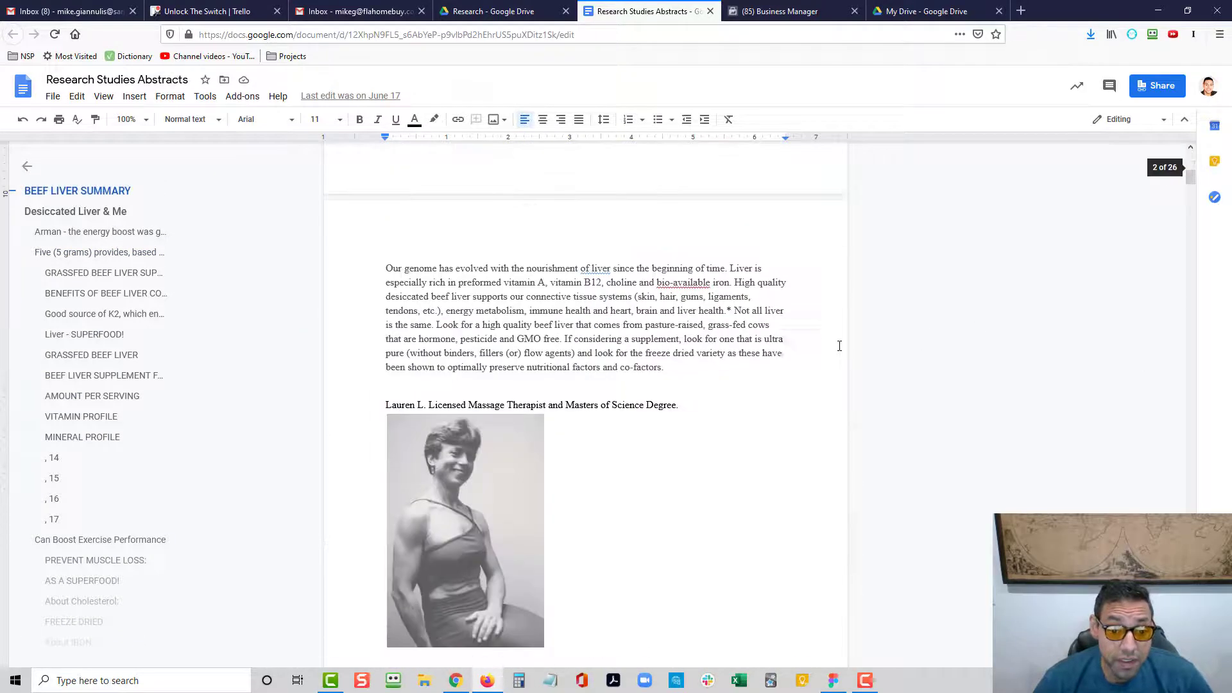
pyautogui.scroll(-15, 816, 363)
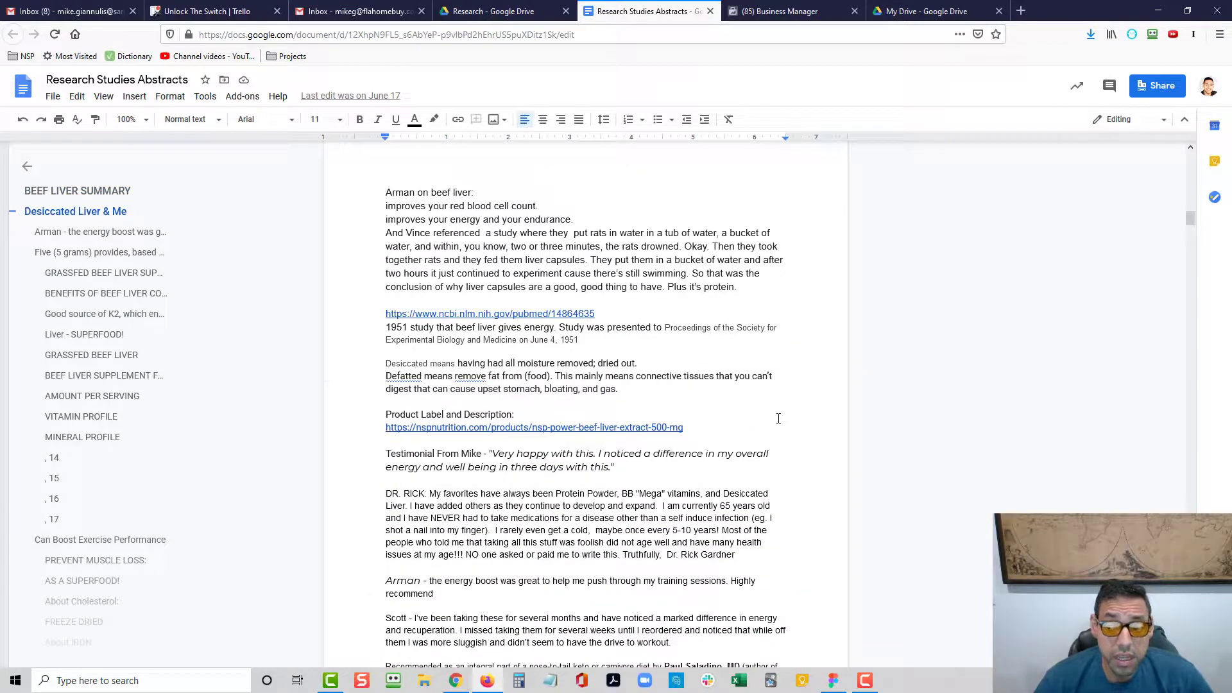
pyautogui.scroll(15, 783, 417)
pyautogui.scroll(15, 778, 423)
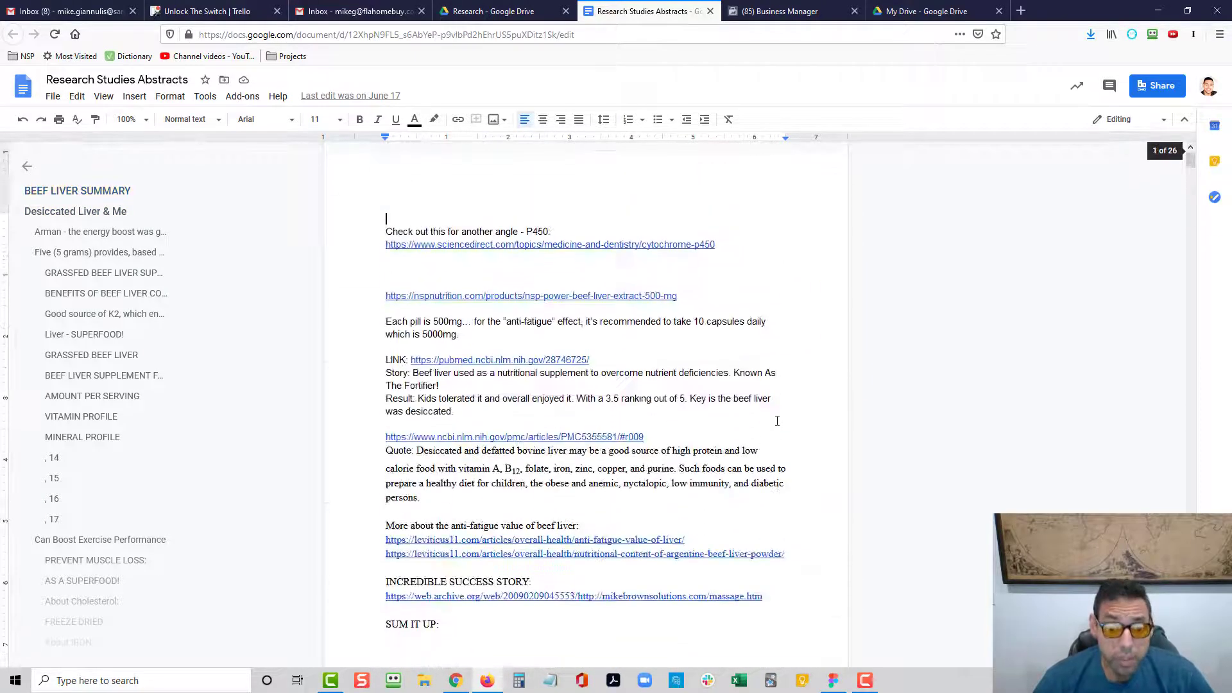
pyautogui.click(808, 363)
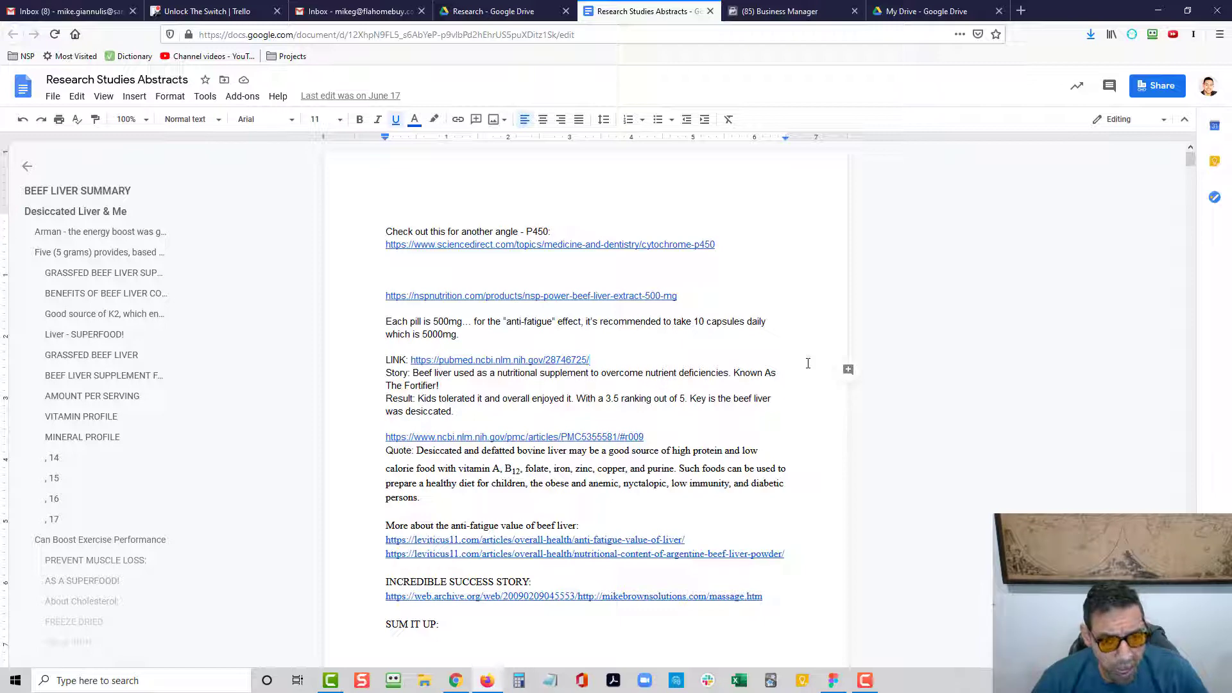
pyautogui.hotkey('ctrl', 'a')
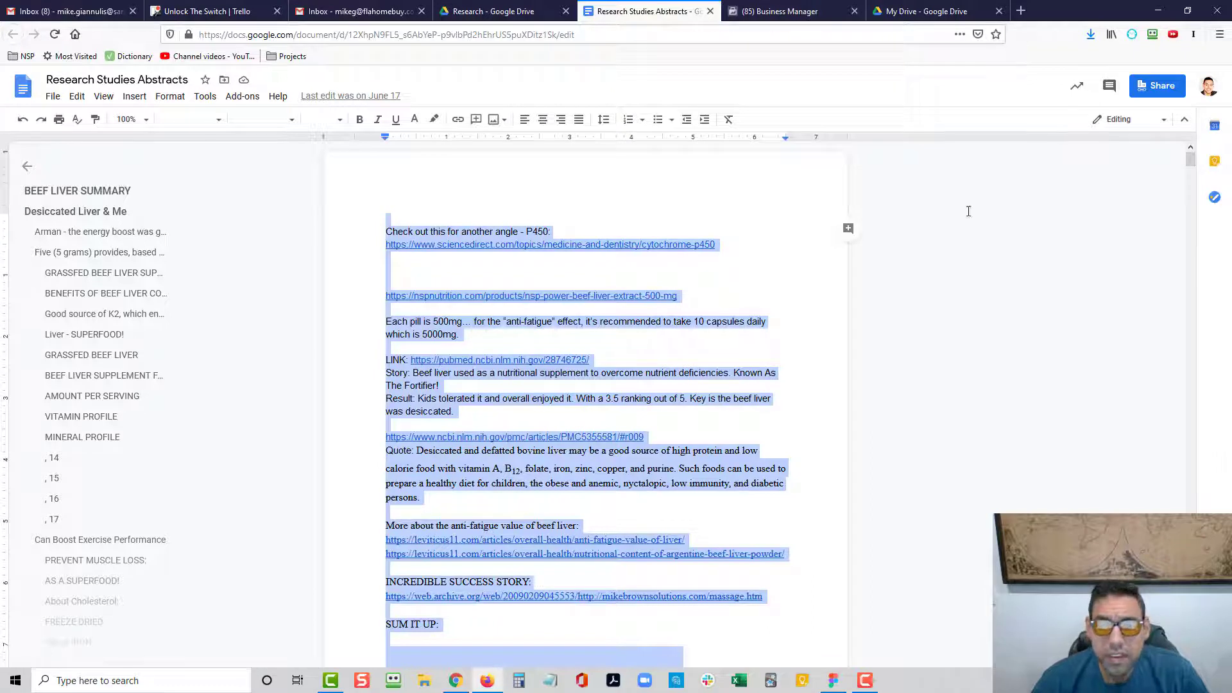
pyautogui.click(954, 272)
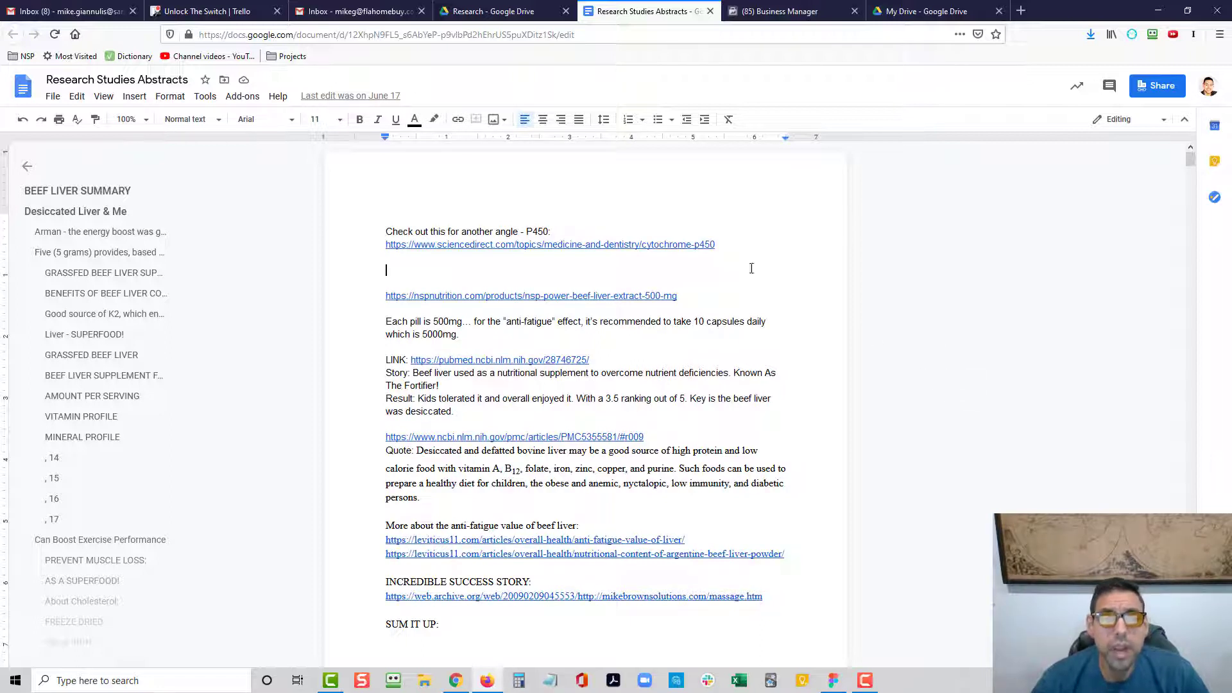
pyautogui.hotkey('ctrl', 'a')
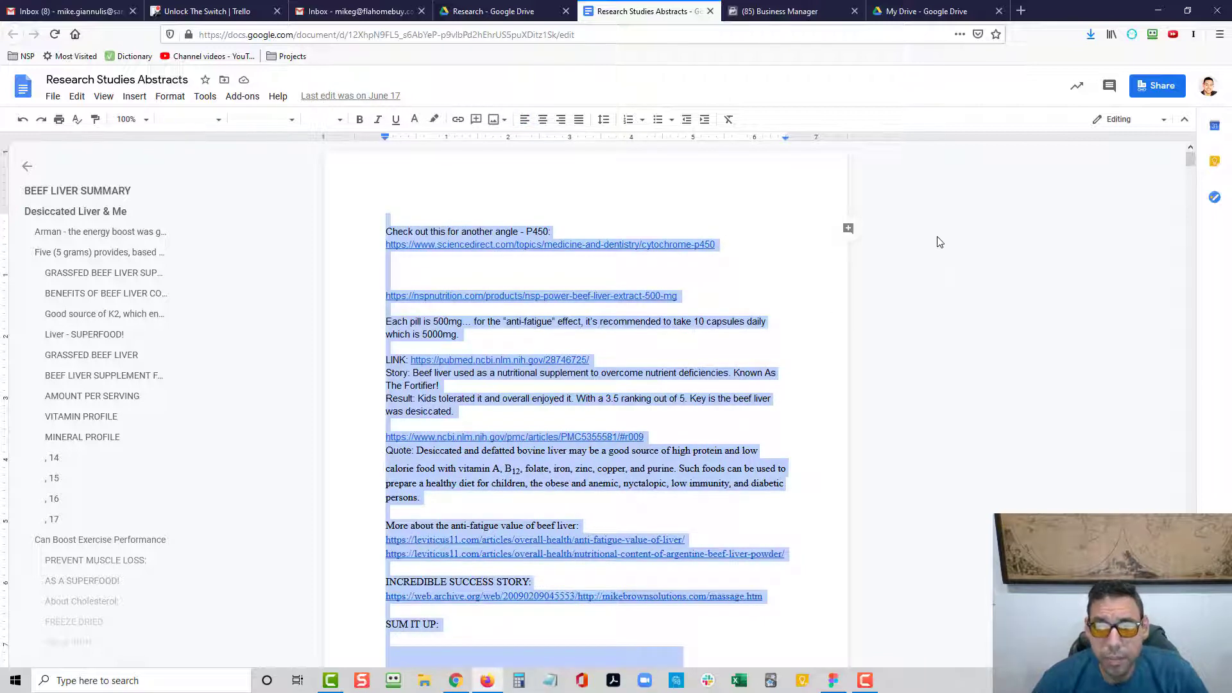
# - Switch to Roam Research in Chrome and open the Copywriter graph
pyautogui.click(1158, 10)
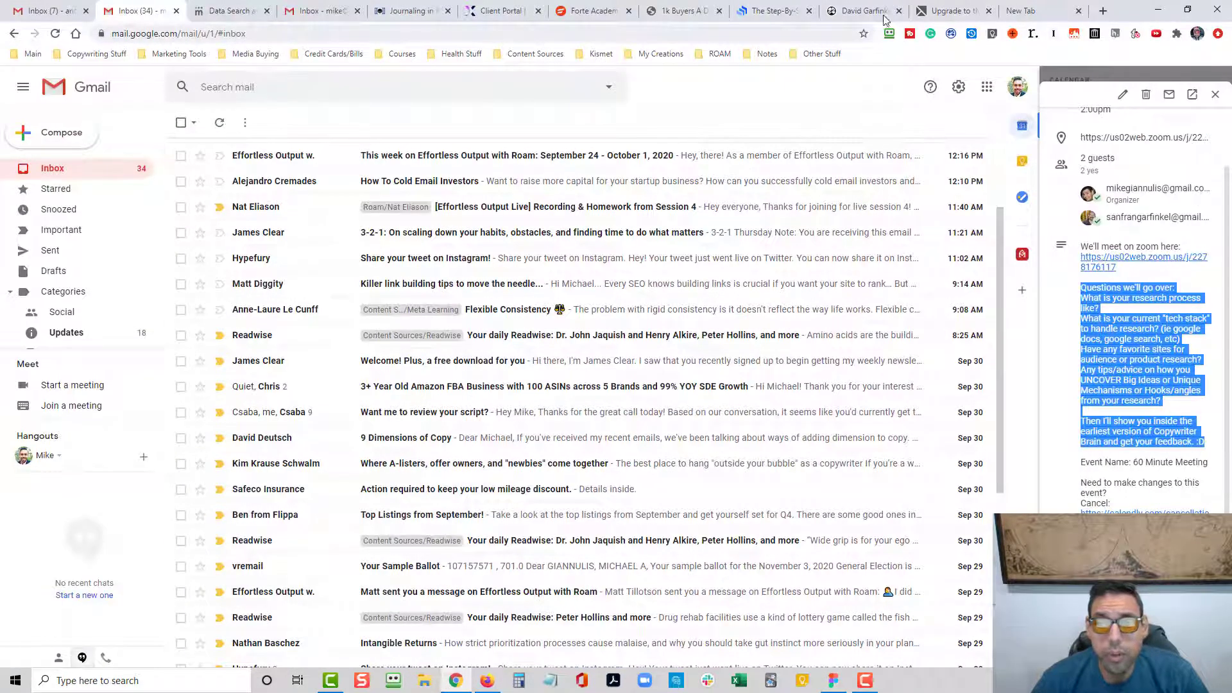
pyautogui.click(1024, 10)
pyautogui.click(866, 9)
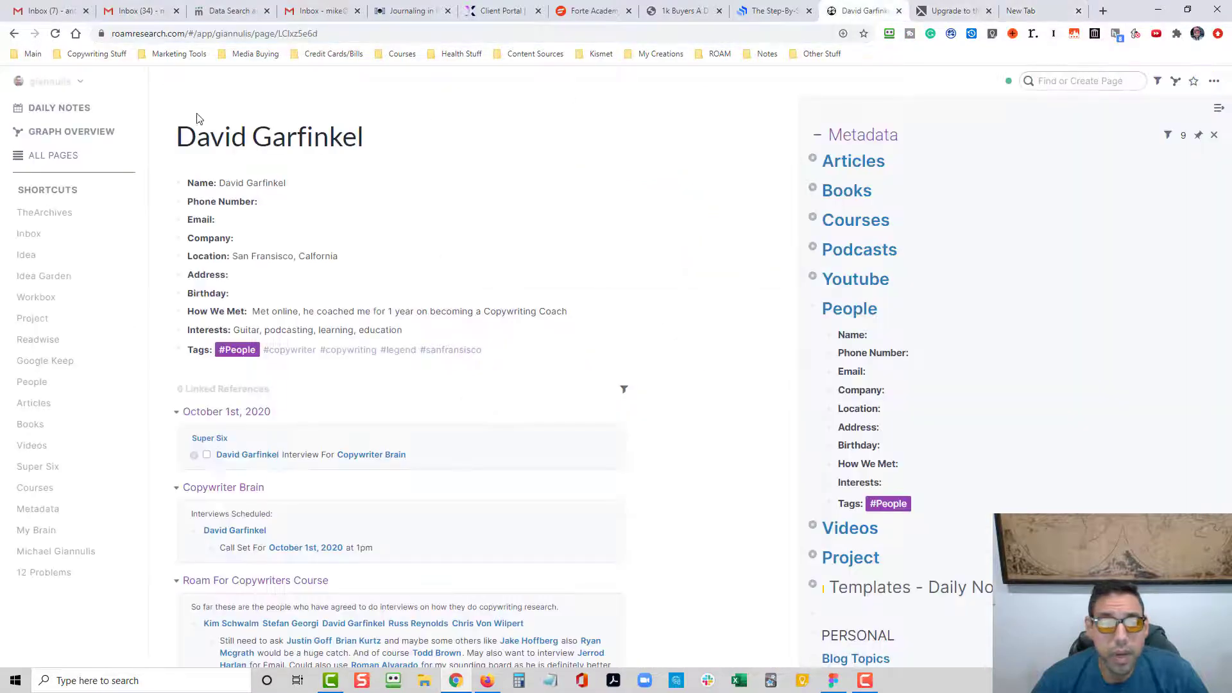
pyautogui.click(71, 108)
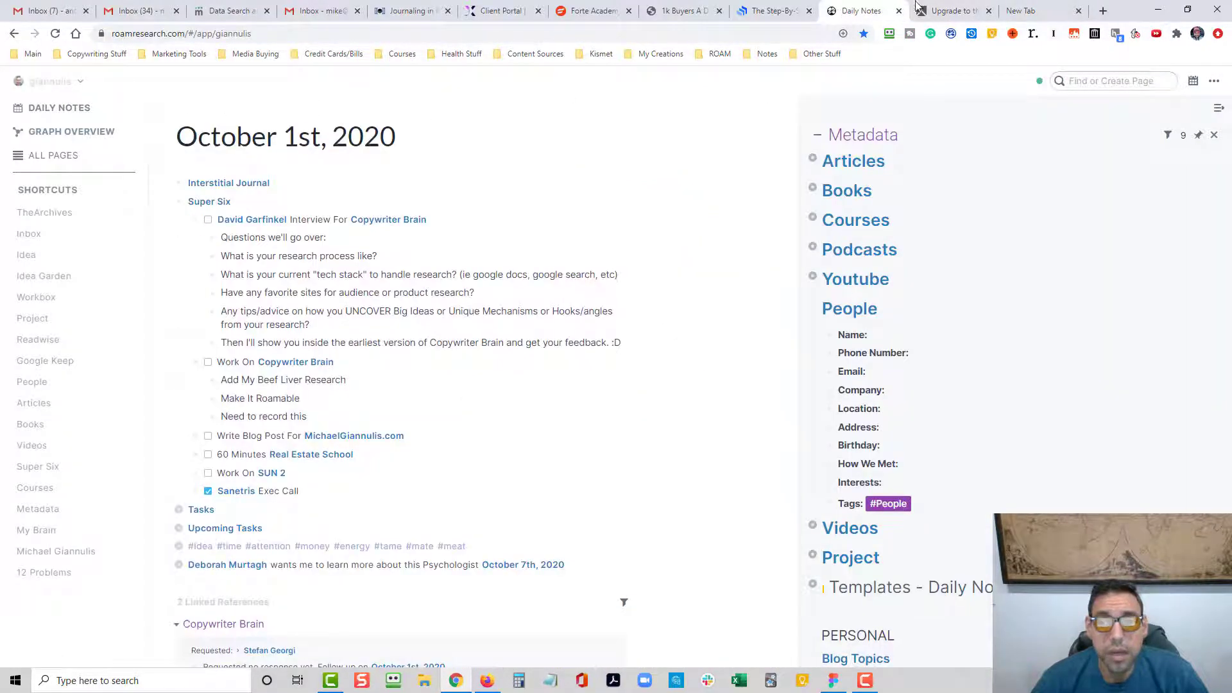
pyautogui.click(77, 82)
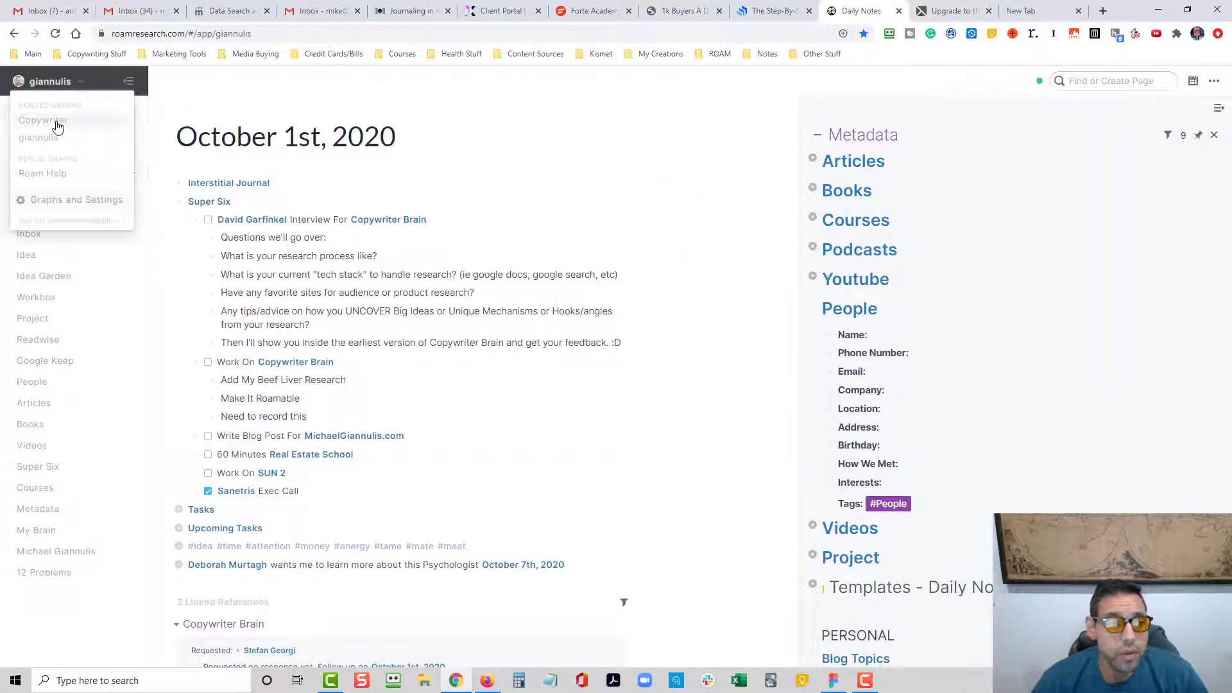
pyautogui.click(55, 124)
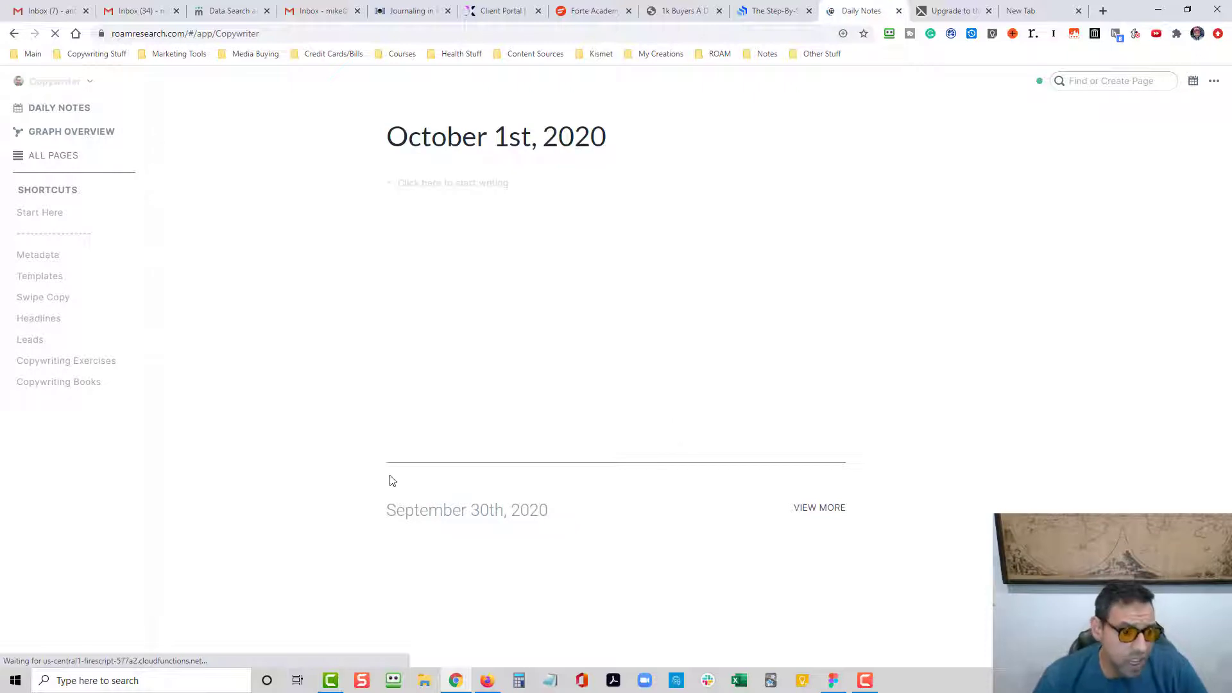
# - Browse the graph's shortcut pages, from Copywriting Books and Leads through Headlines, Swipe Copy and Templates to Metadata
pyautogui.click(82, 381)
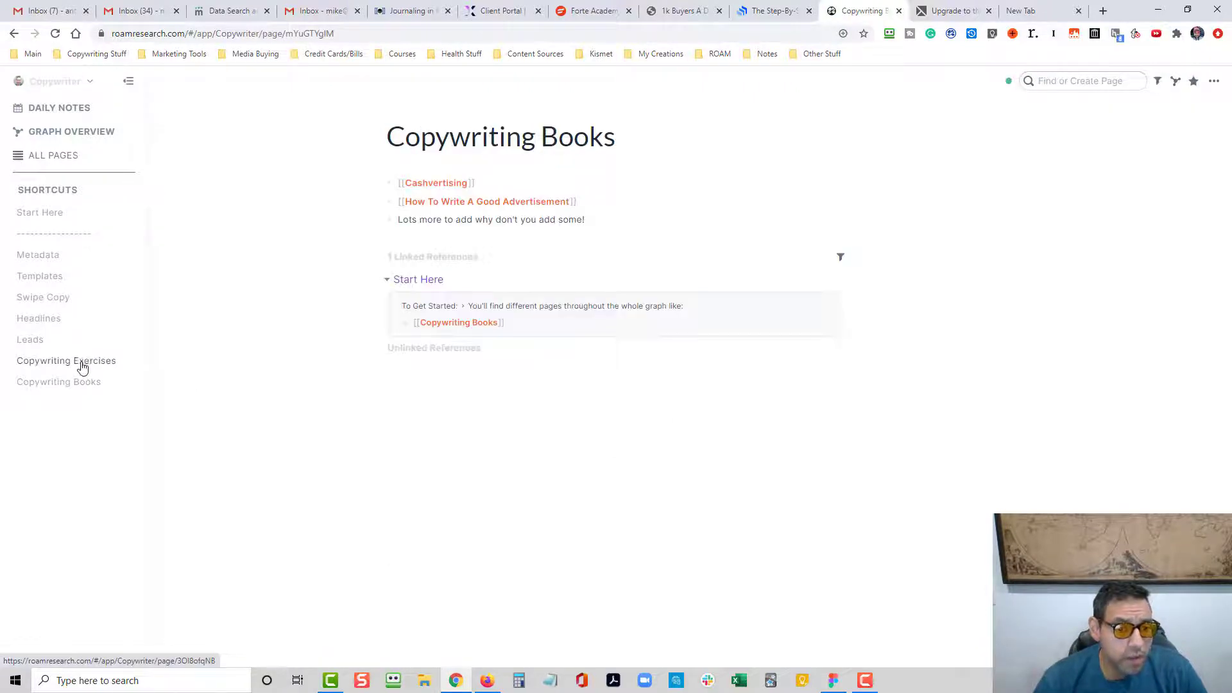
pyautogui.click(82, 361)
pyautogui.click(38, 344)
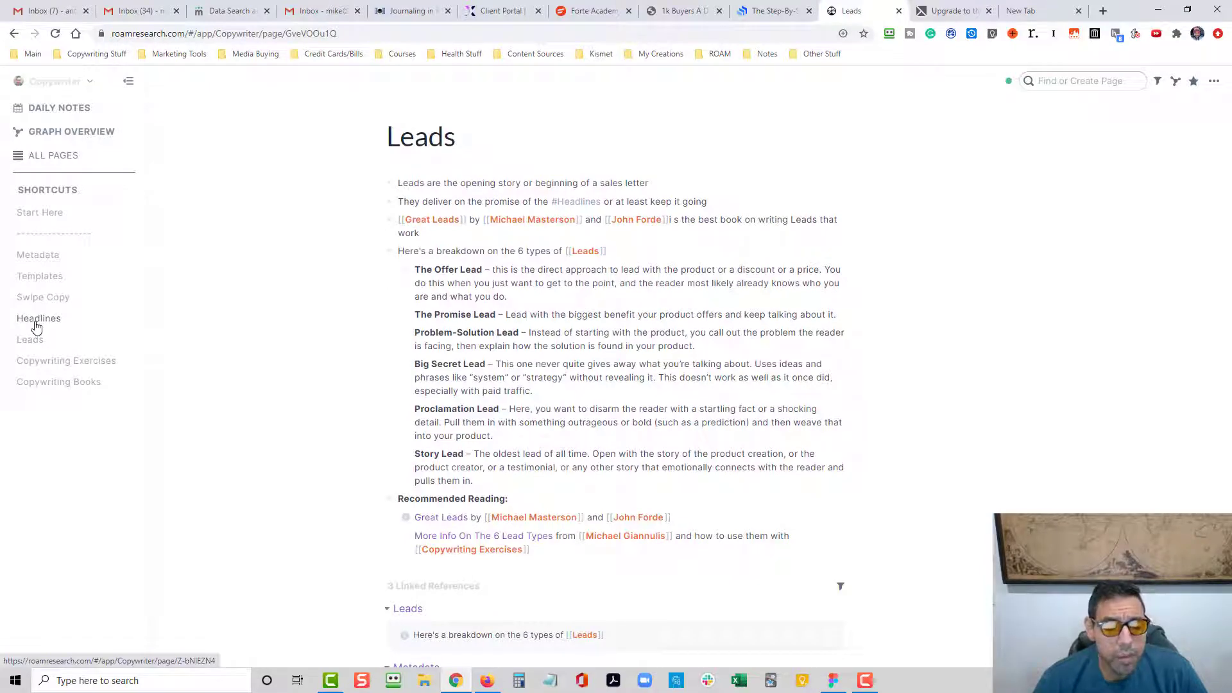
pyautogui.click(36, 328)
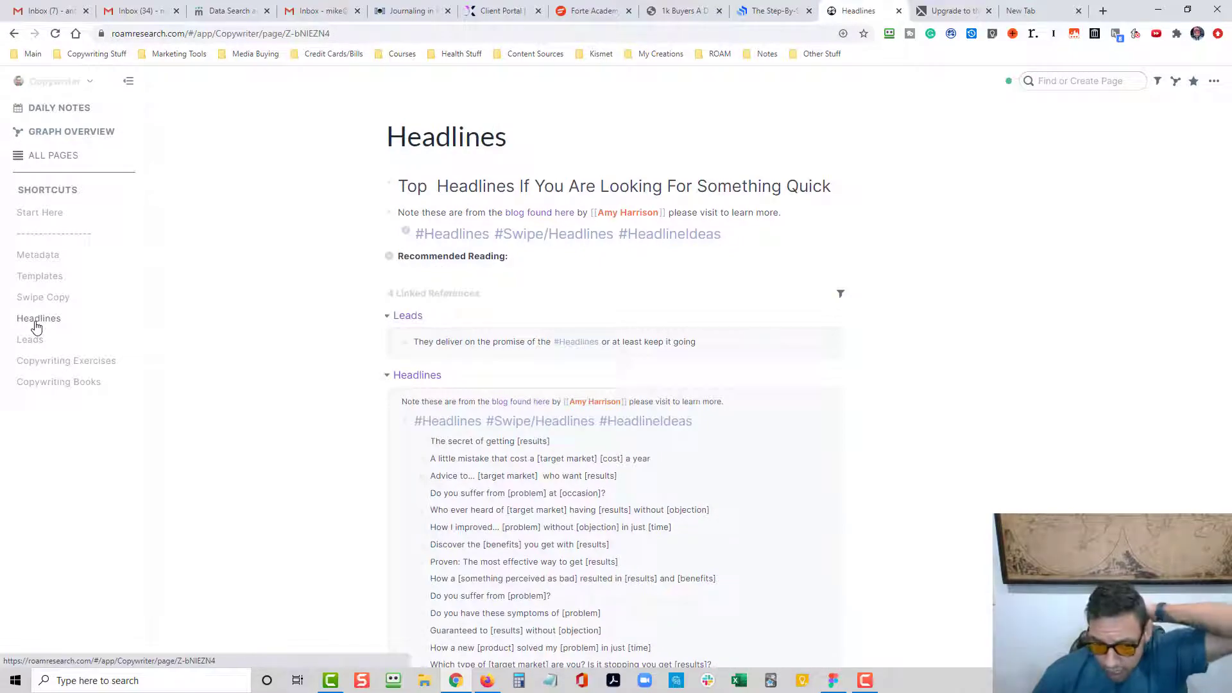
pyautogui.click(35, 299)
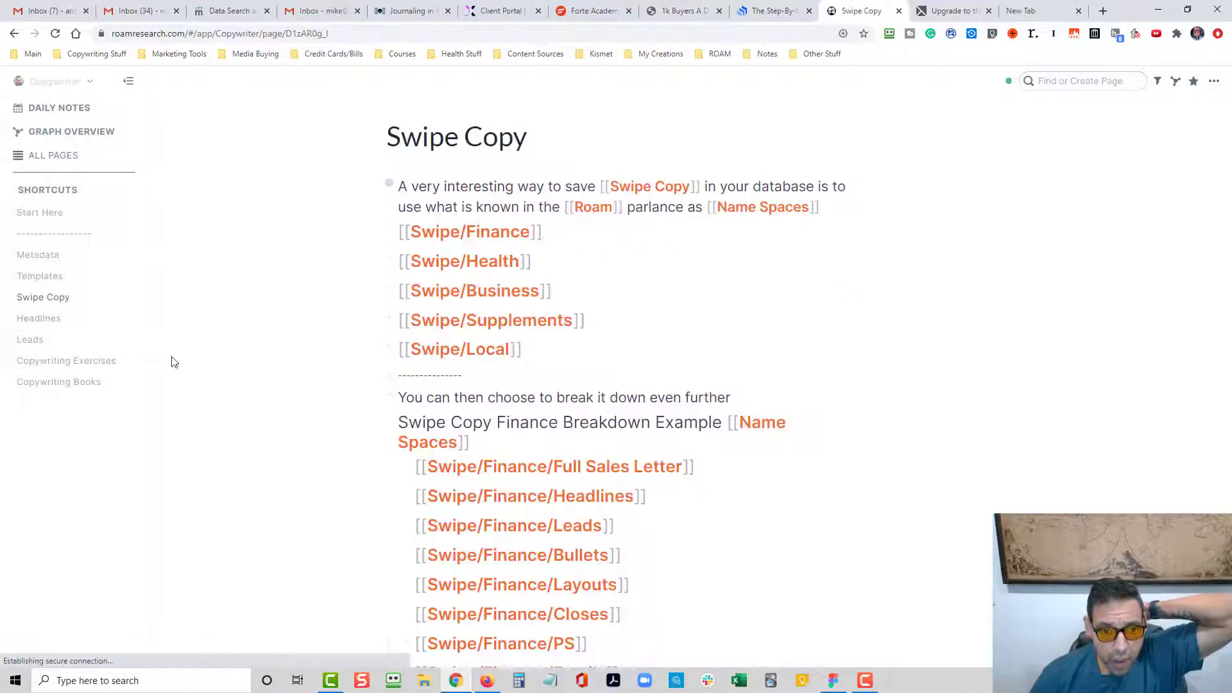
pyautogui.click(29, 276)
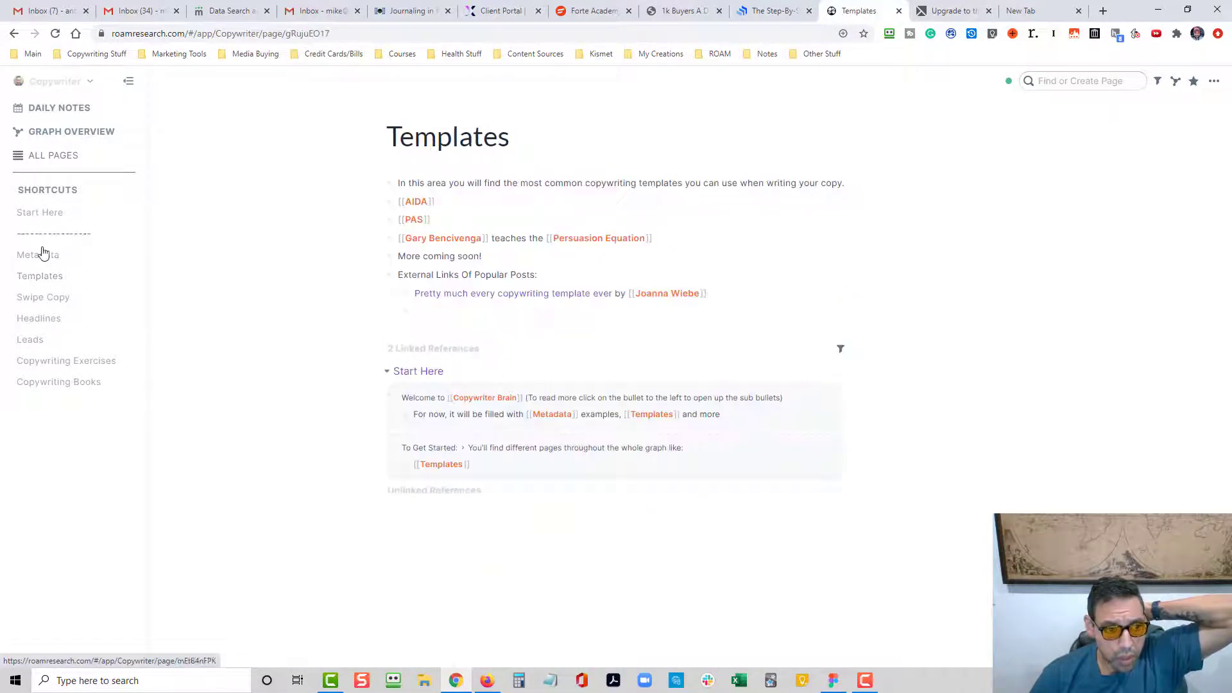
pyautogui.click(40, 254)
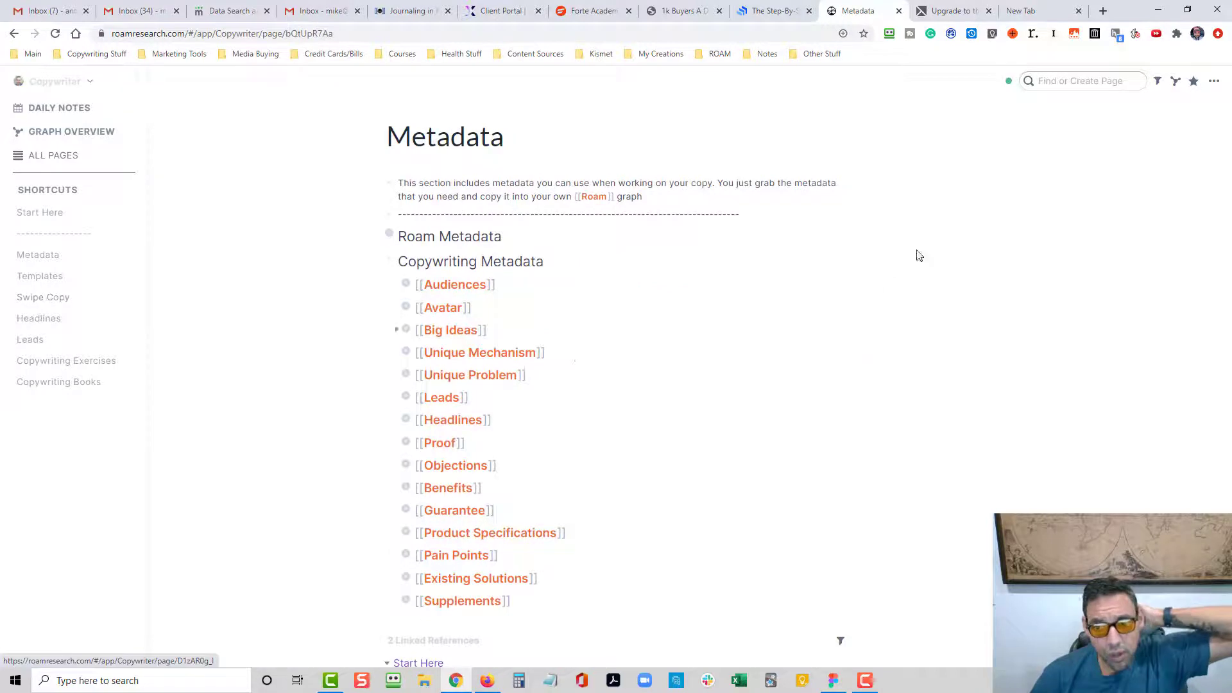
# - Create a page named "Beef Liver Capsule Research" and paste the copied research document into its first block
pyautogui.click(1055, 85)
pyautogui.write('Beef')
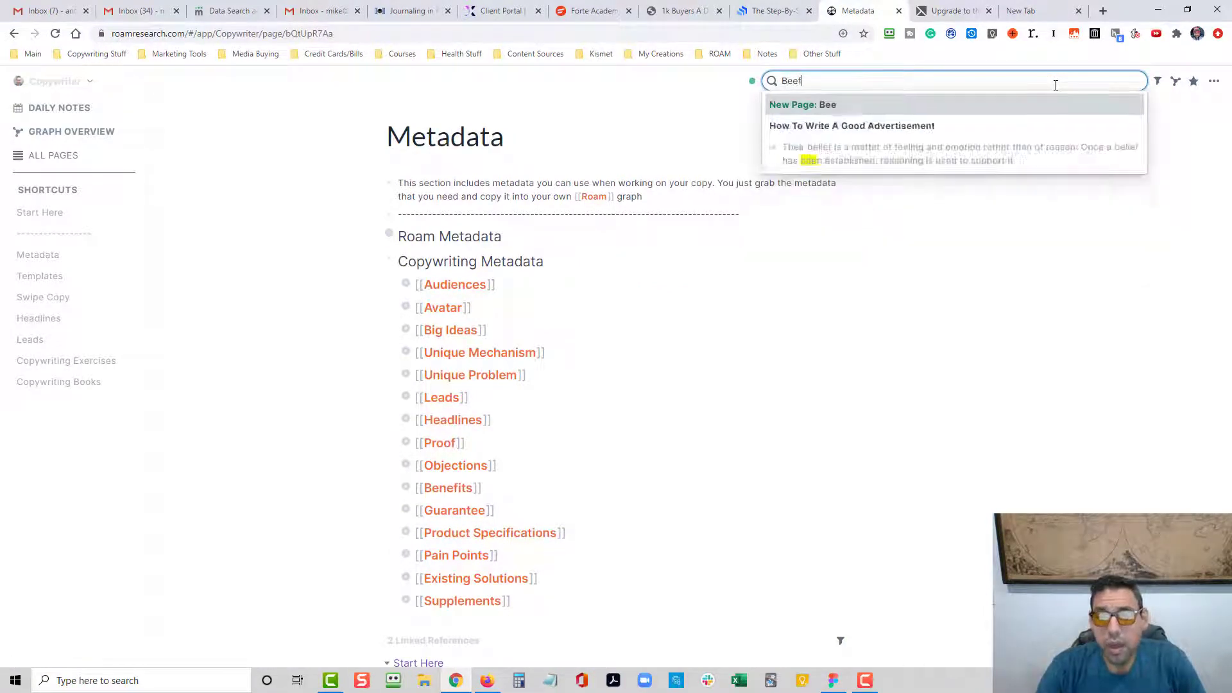
pyautogui.write(' Liver Ca')
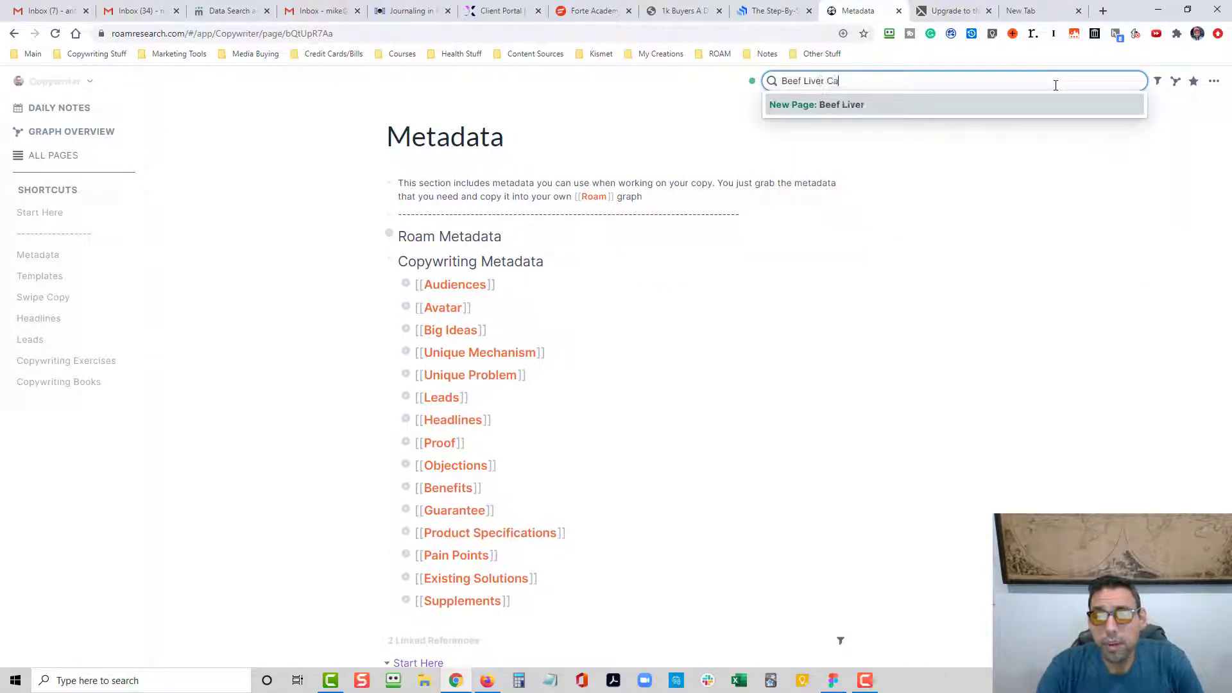
pyautogui.write('psule r')
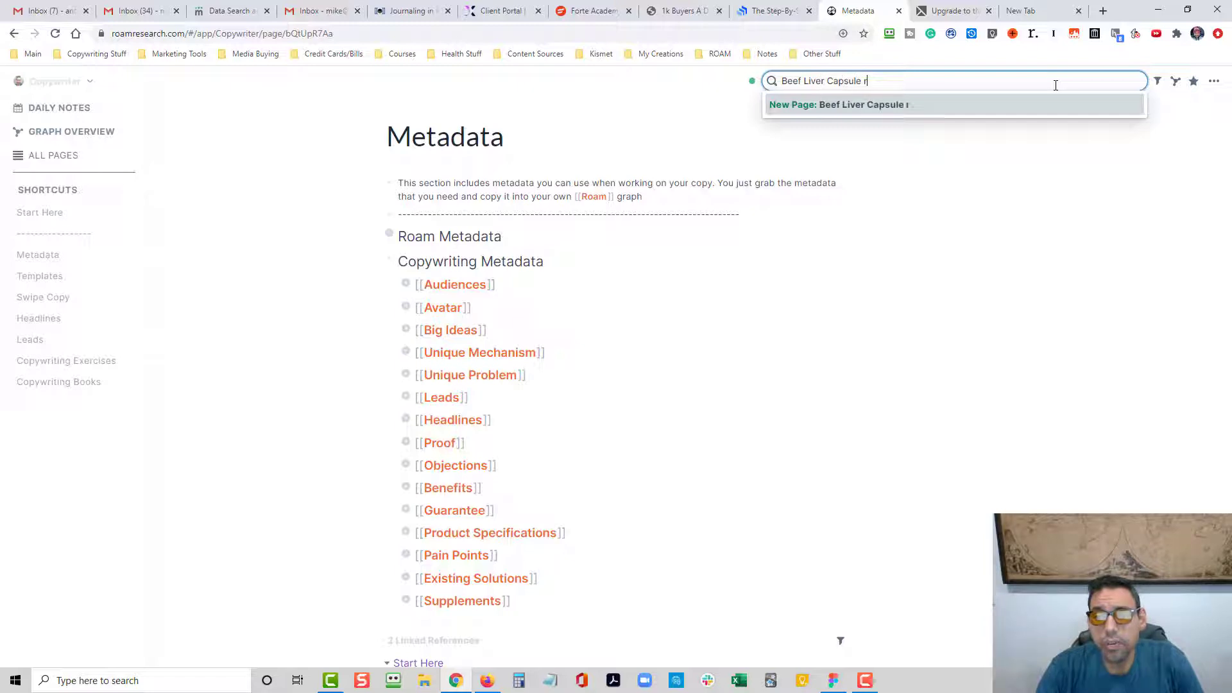
pyautogui.press('BackSpace')
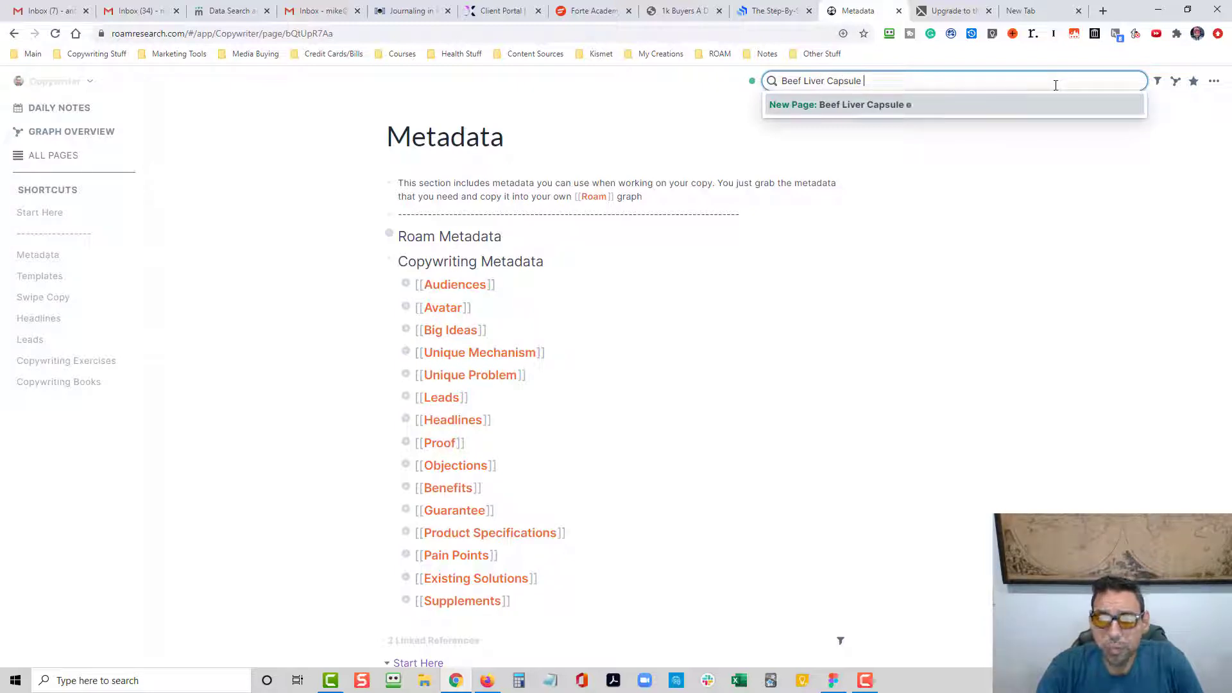
pyautogui.write('Research')
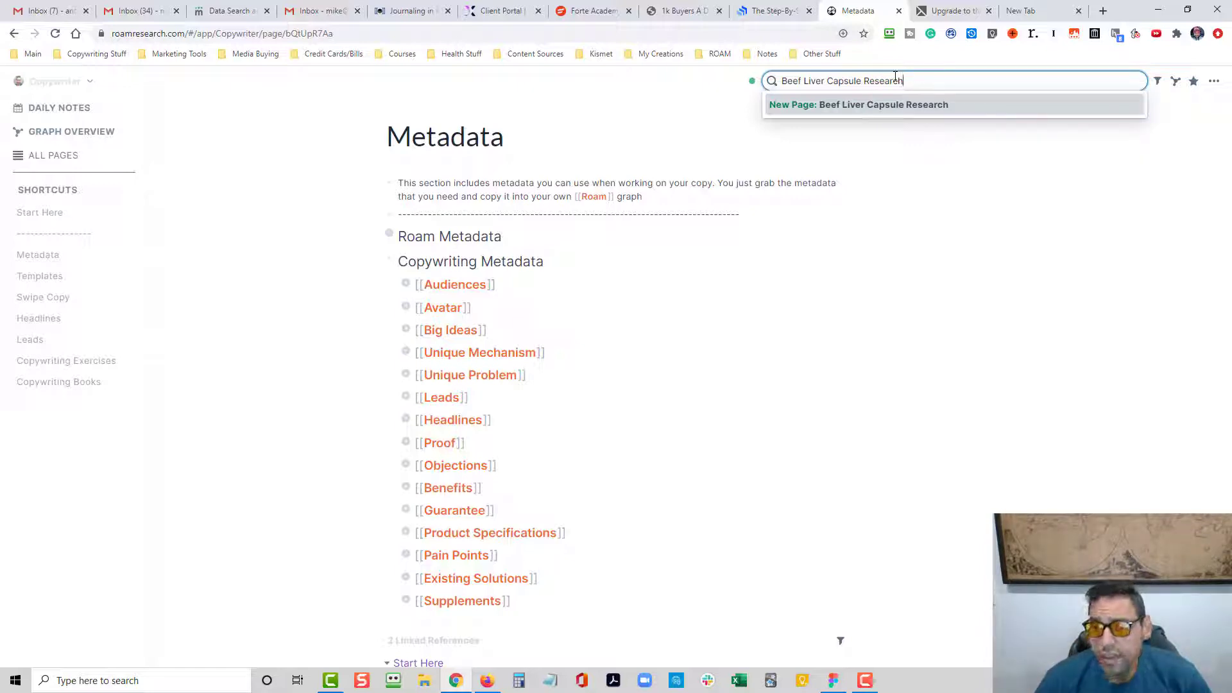
pyautogui.click(905, 106)
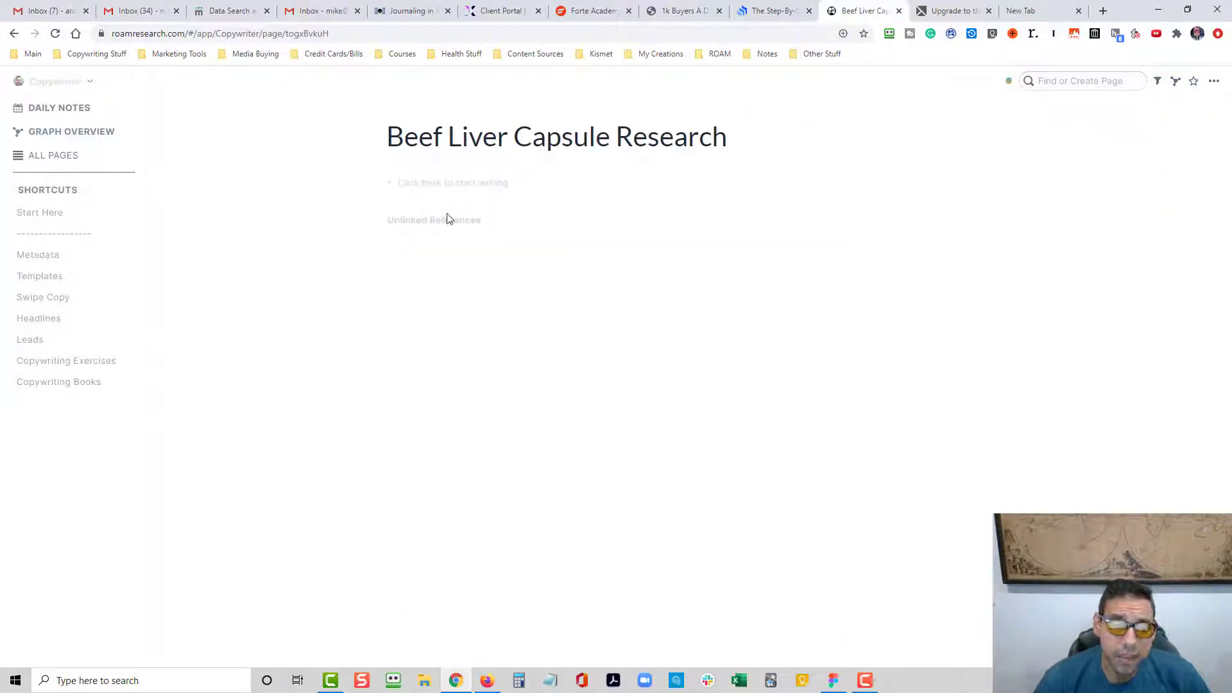
pyautogui.click(433, 183)
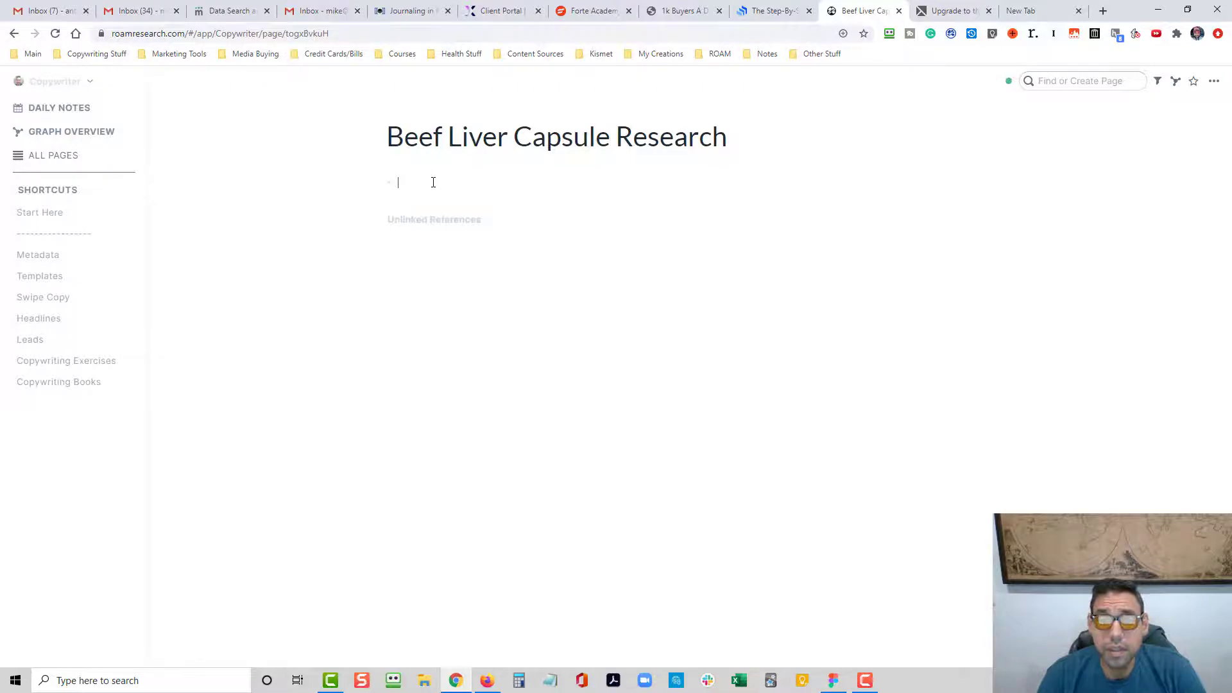
pyautogui.hotkey('ctrl', 'v')
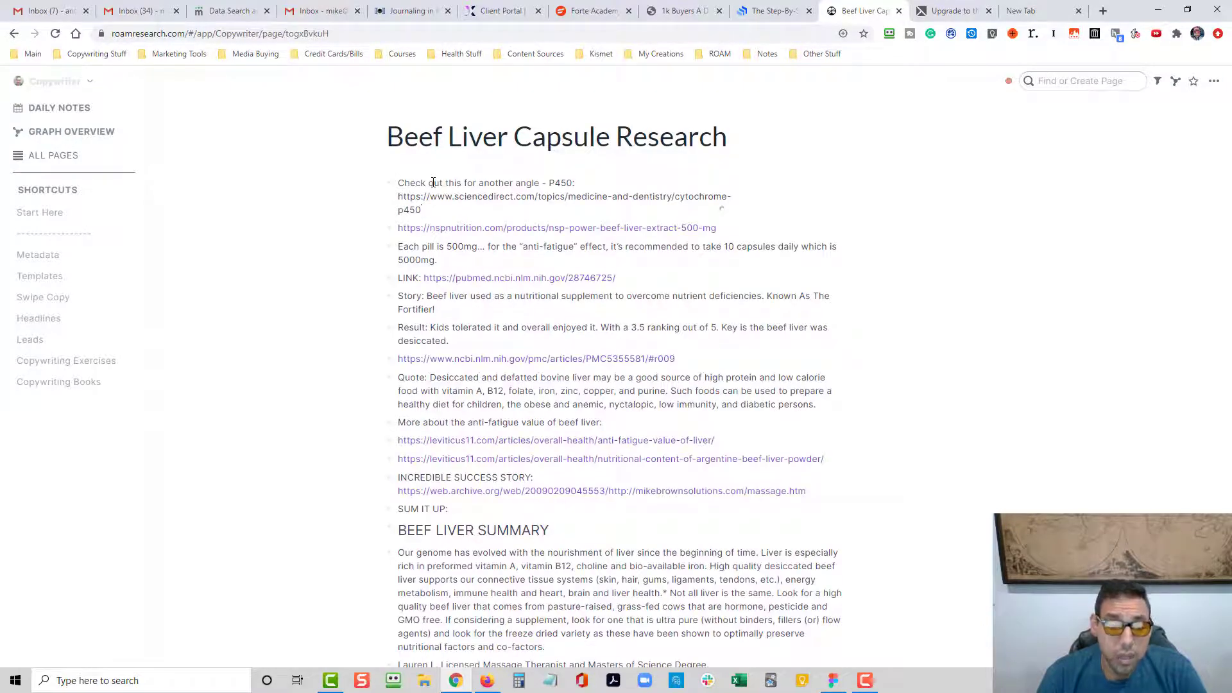
# - Review the pasted beef liver research down the page, checking how its headings, images, lists and links carried over
pyautogui.scroll(-6, 663, 353)
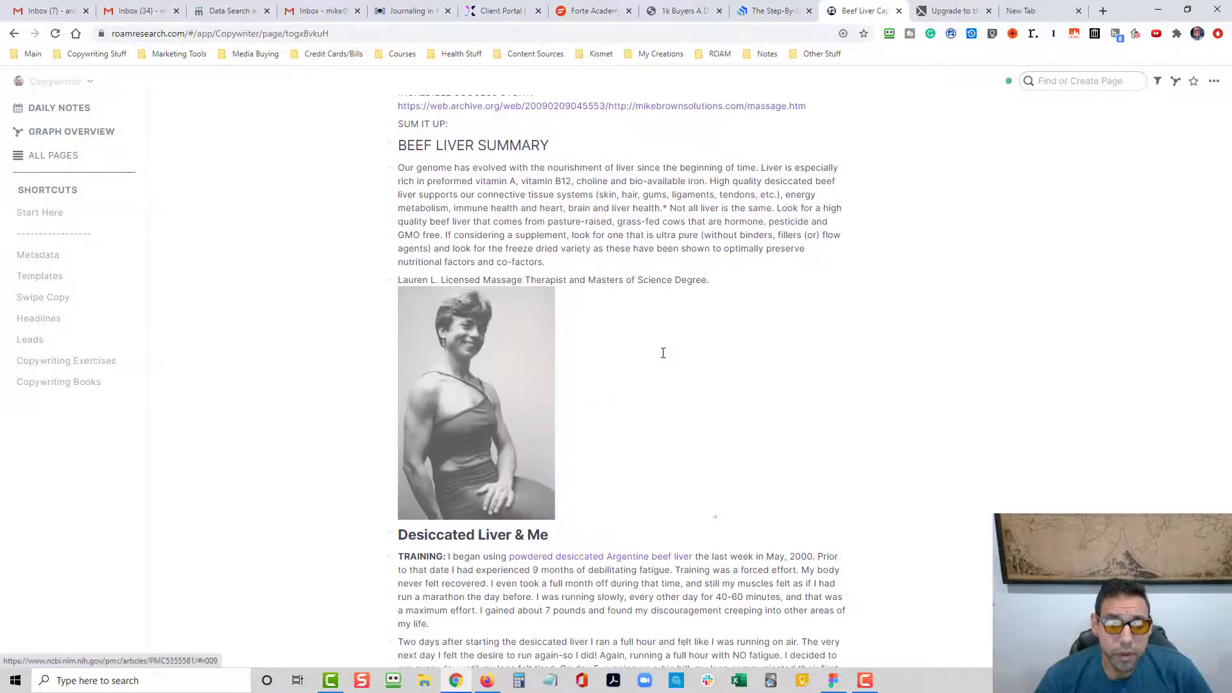
pyautogui.scroll(-2, 663, 353)
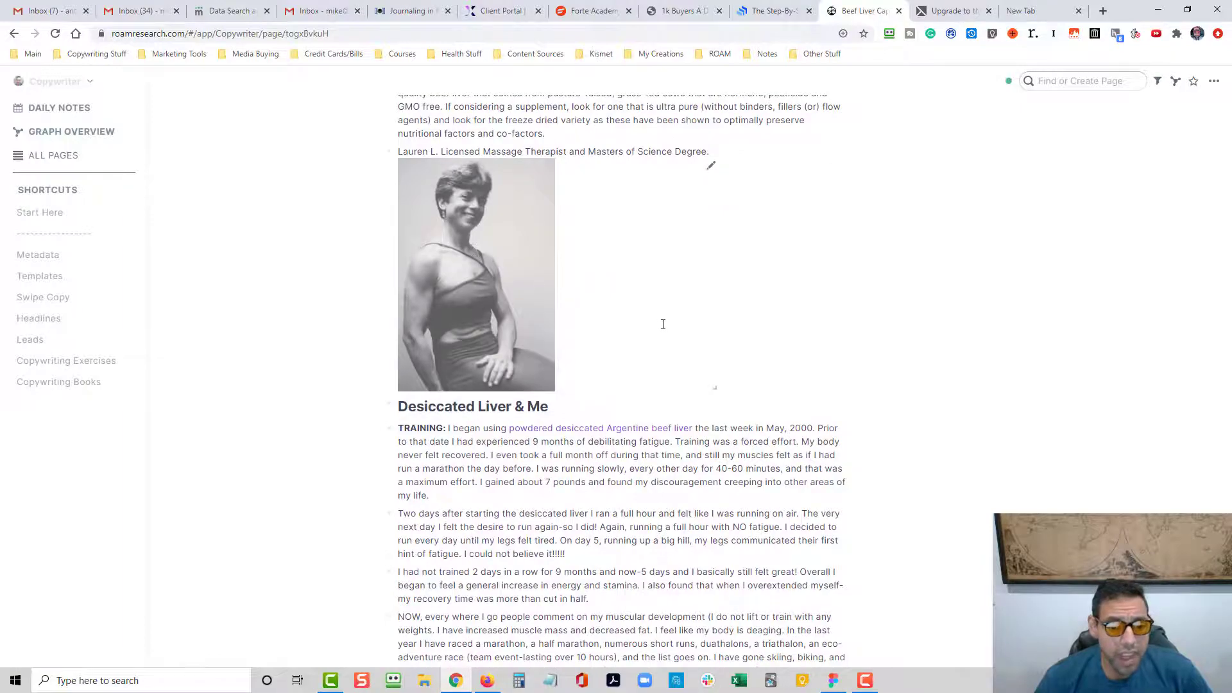
pyautogui.scroll(-15, 662, 325)
pyautogui.scroll(-12, 779, 399)
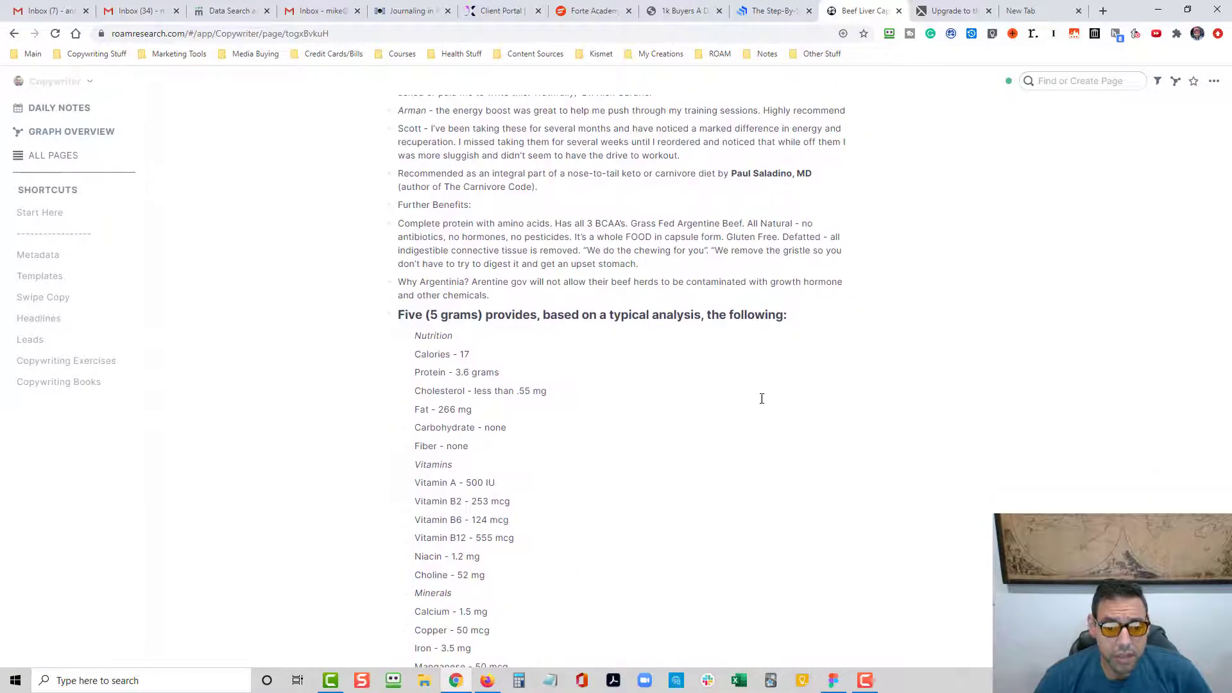
pyautogui.scroll(-12, 779, 398)
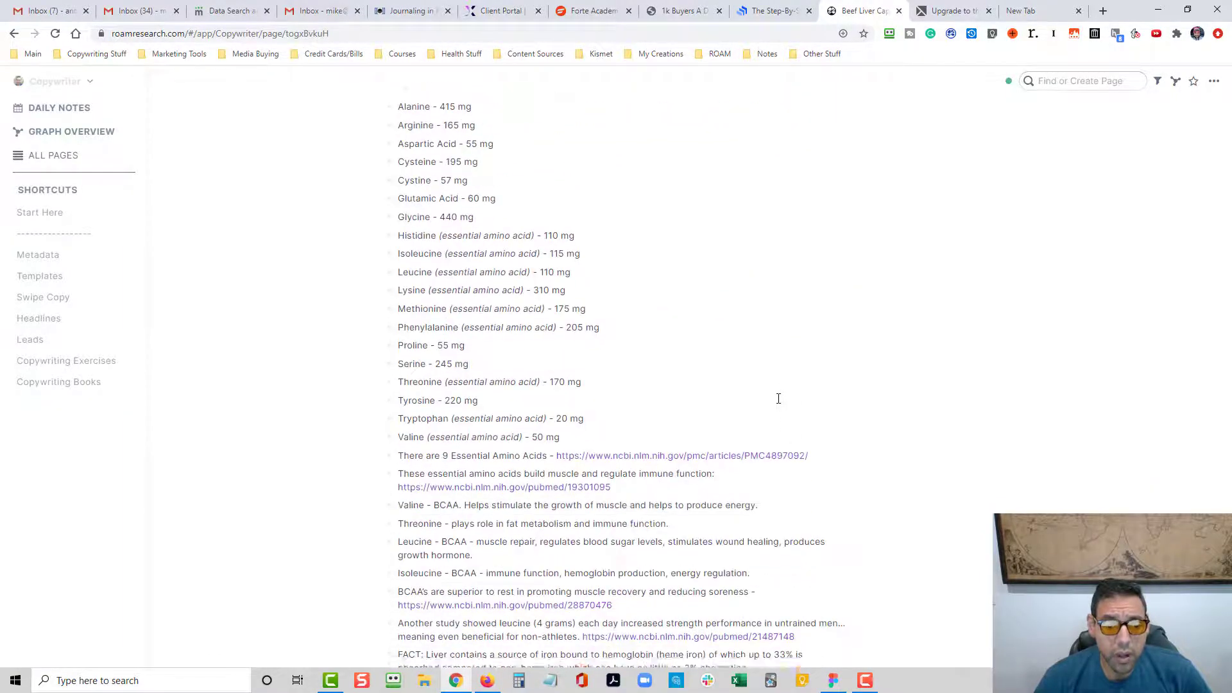
pyautogui.scroll(-12, 793, 399)
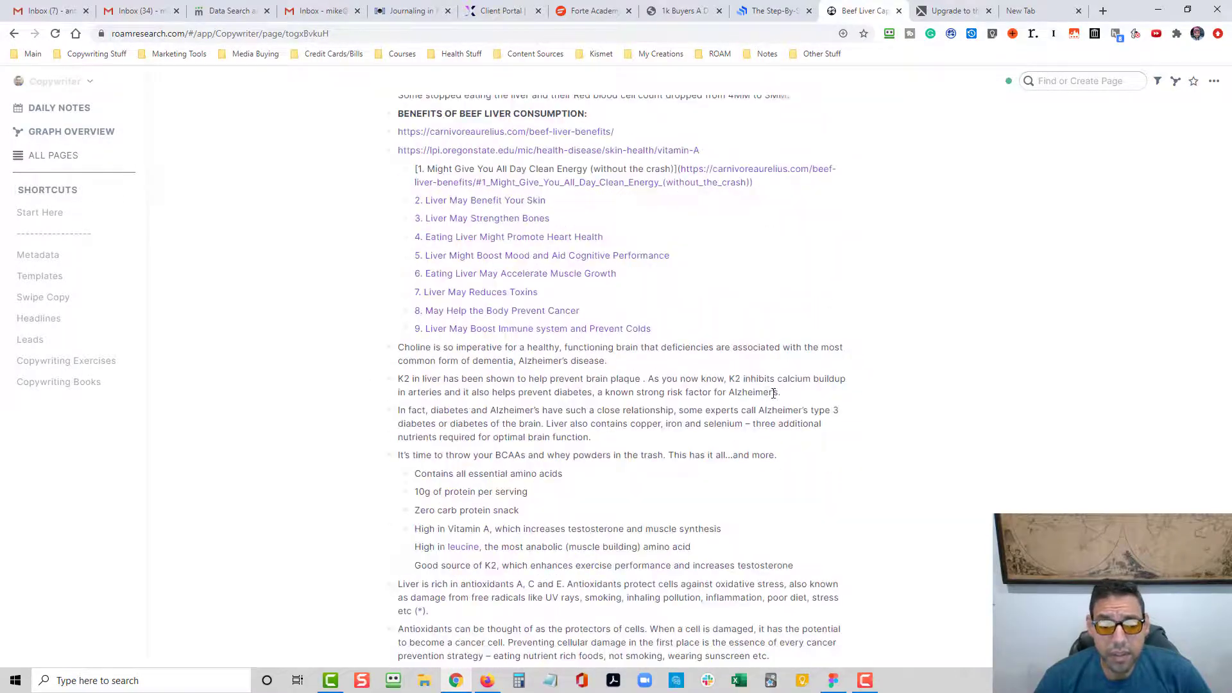
pyautogui.scroll(-12, 787, 402)
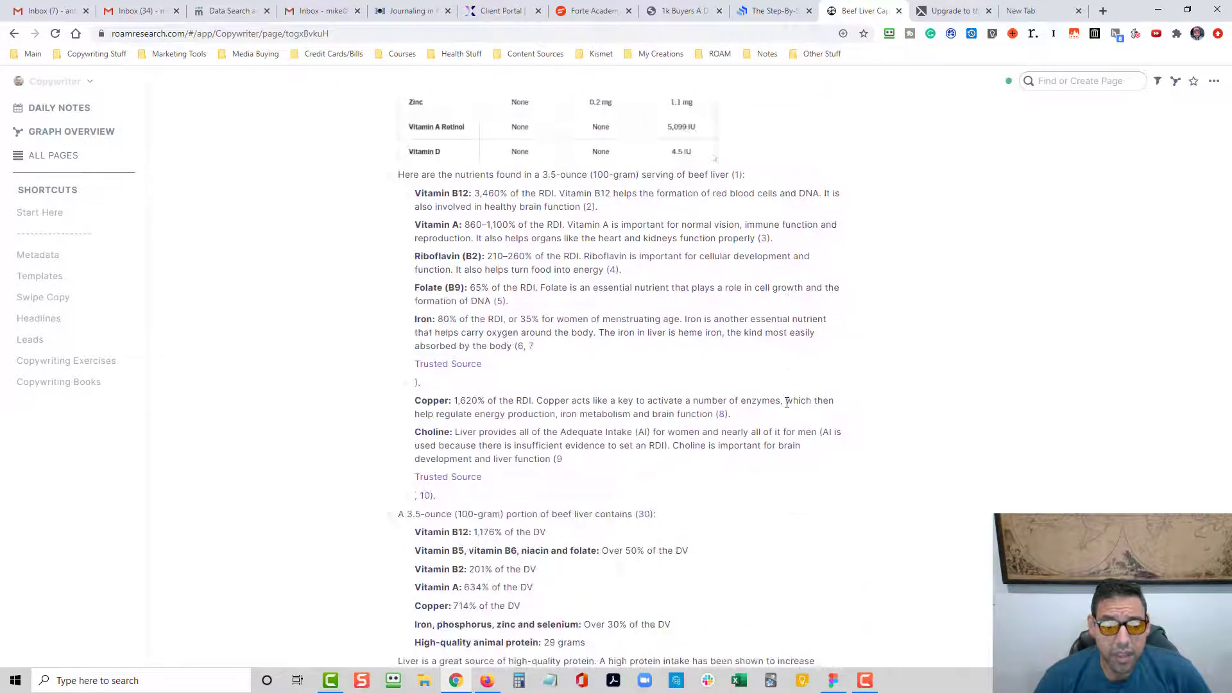
pyautogui.scroll(-12, 764, 404)
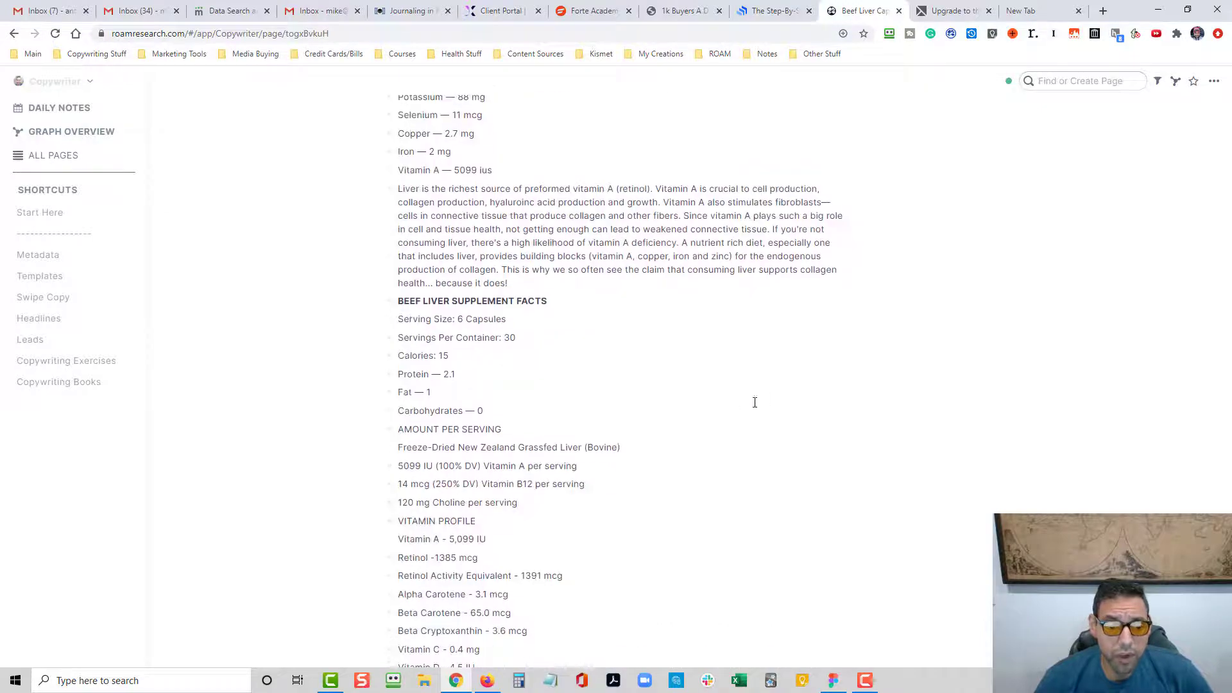
pyautogui.scroll(-2, 763, 411)
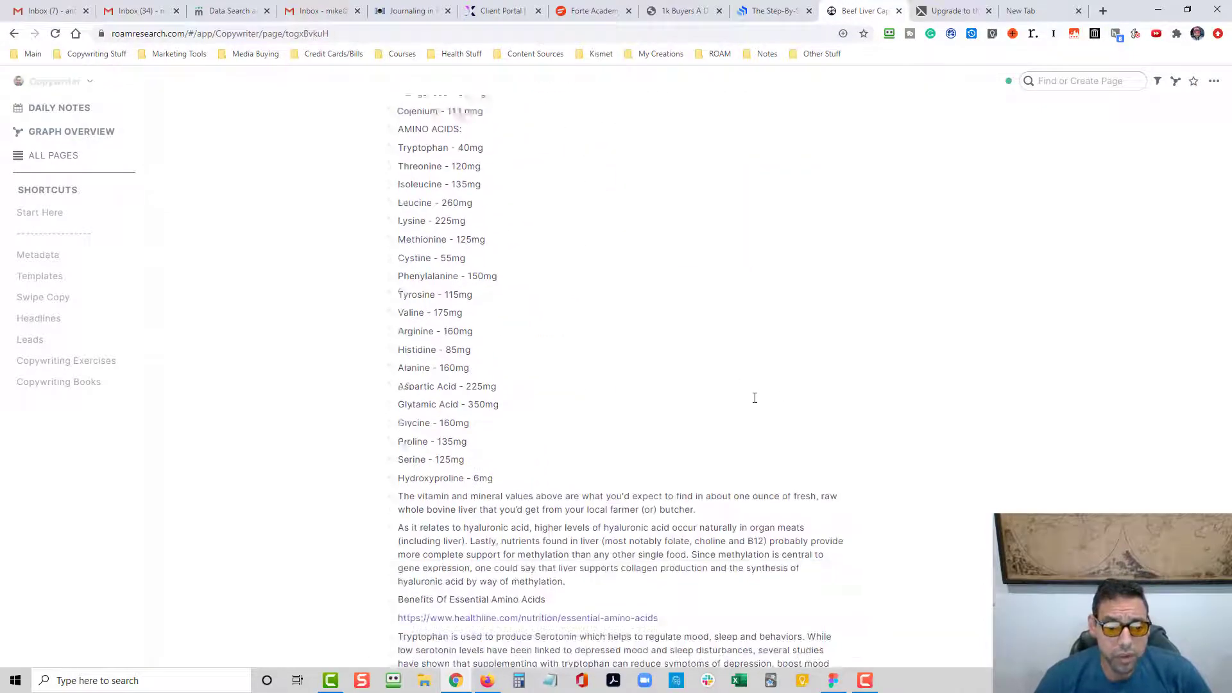
pyautogui.scroll(-15, 751, 404)
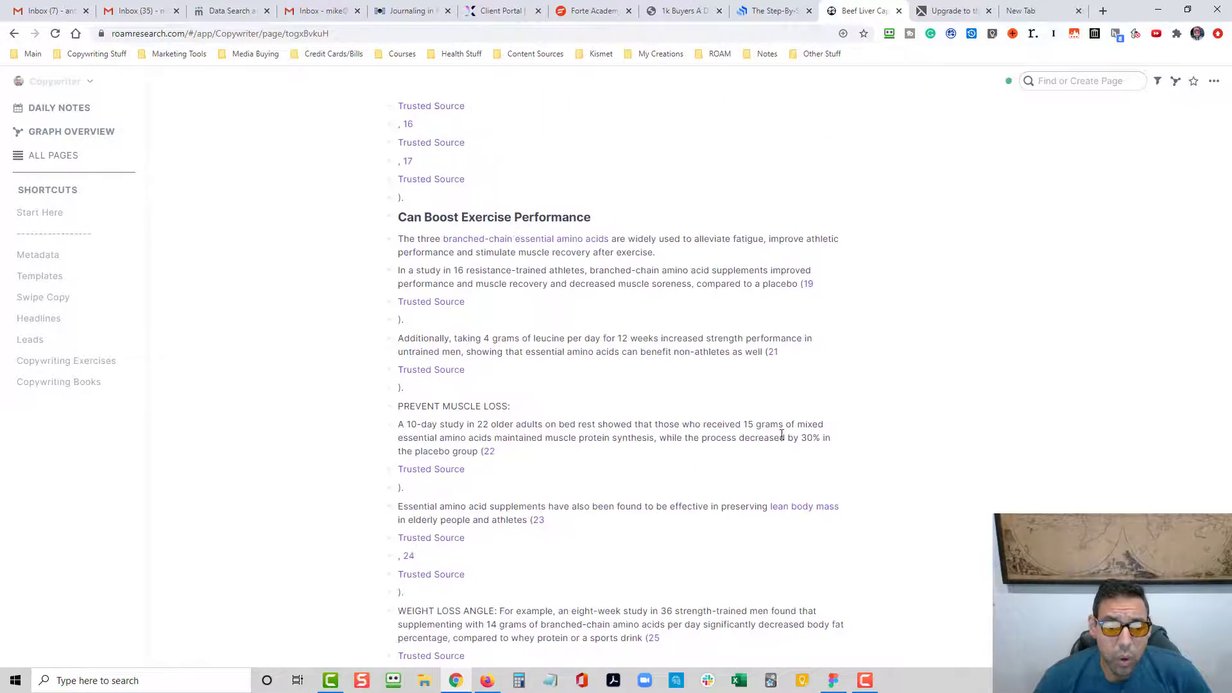
# - Review the rest of the pasted beef liver research through the closing testimonials, and return to the start of the page
pyautogui.scroll(-20, 757, 423)
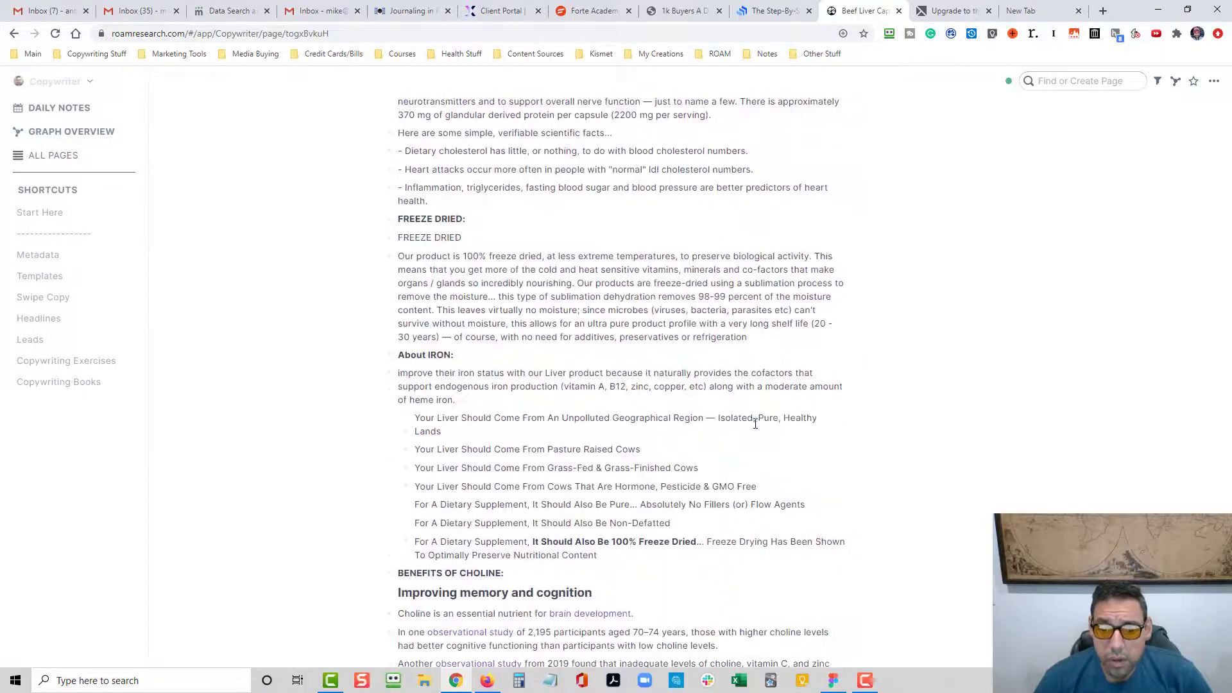
pyautogui.scroll(-7, 765, 410)
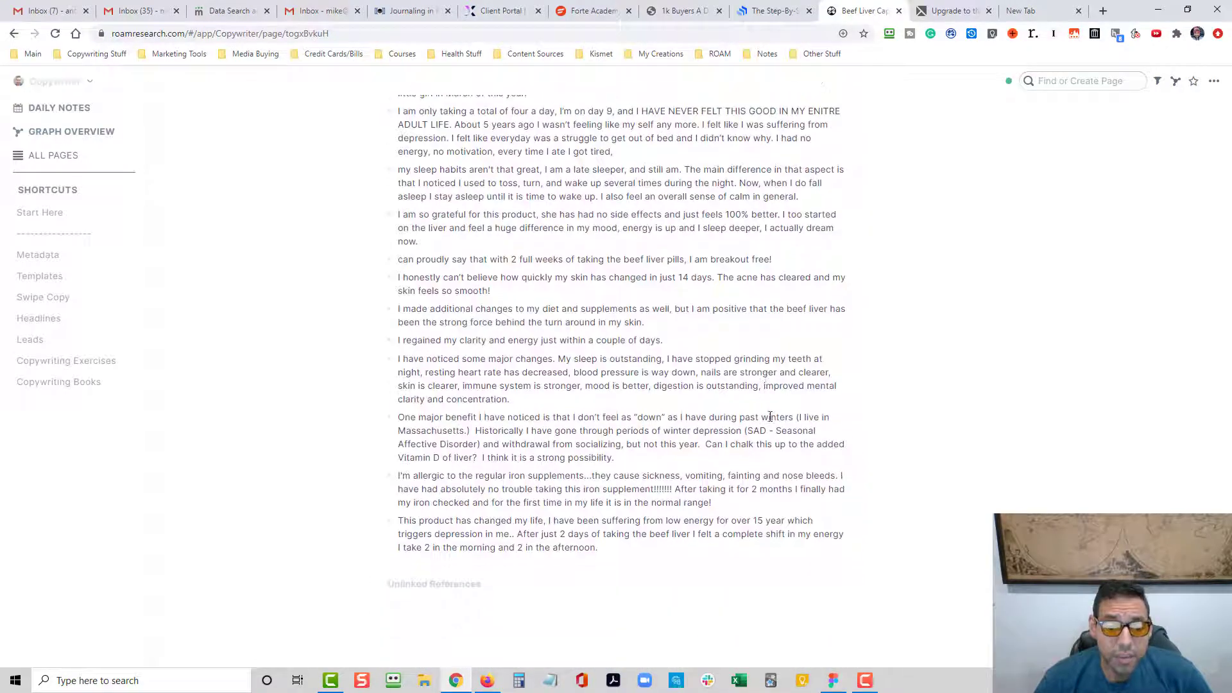
pyautogui.scroll(15, 696, 426)
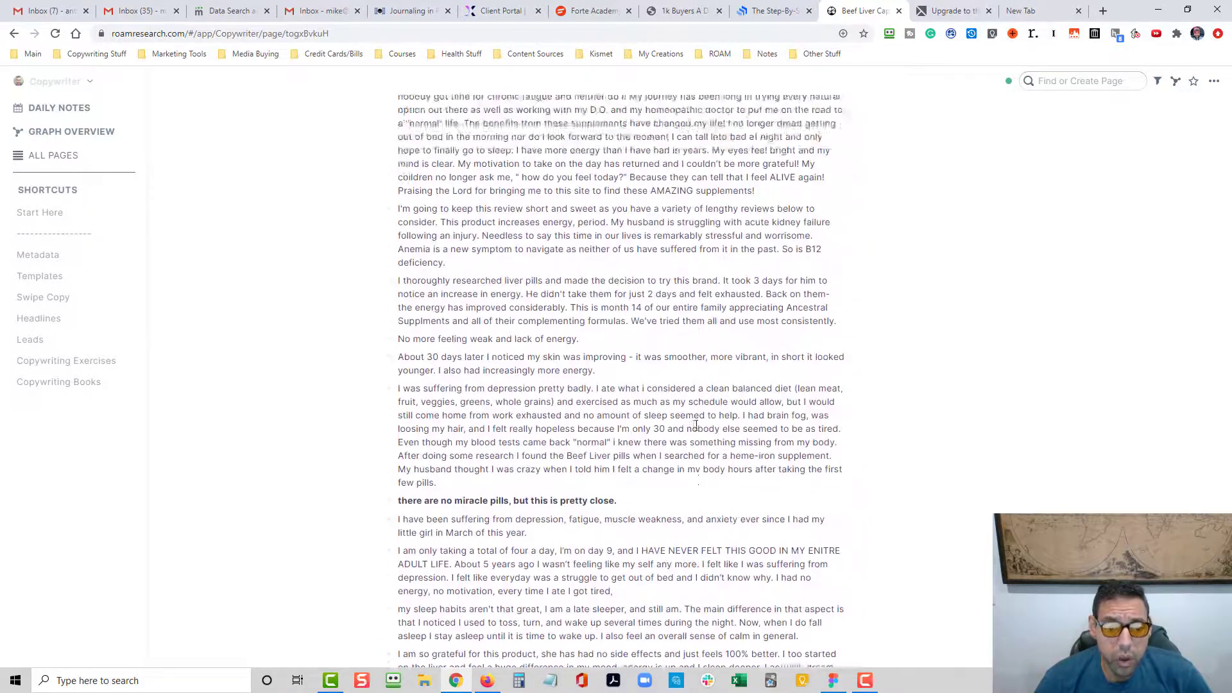
pyautogui.scroll(20, 696, 426)
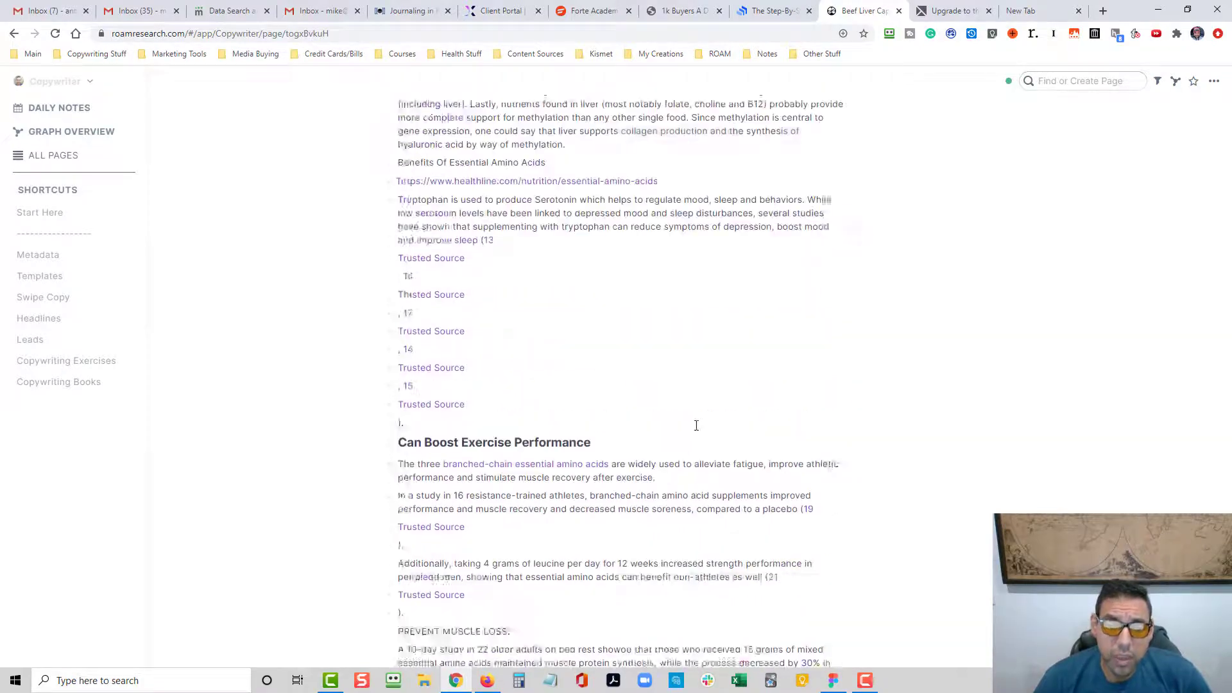
pyautogui.scroll(20, 696, 426)
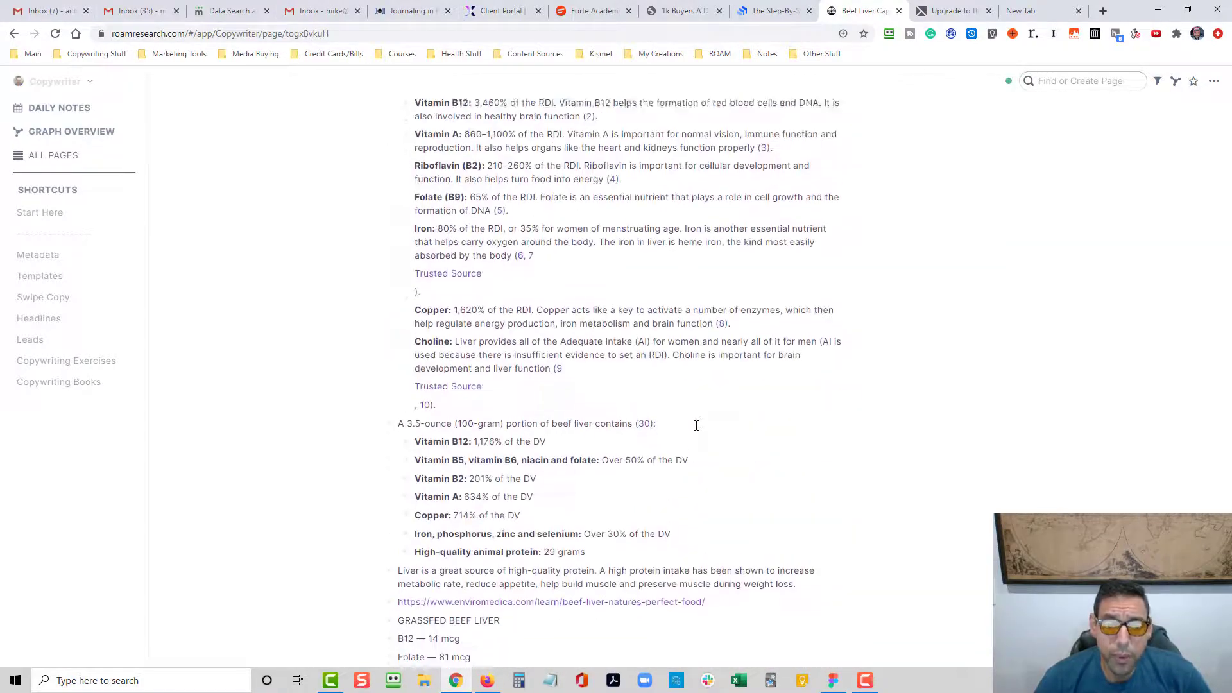
pyautogui.scroll(20, 696, 426)
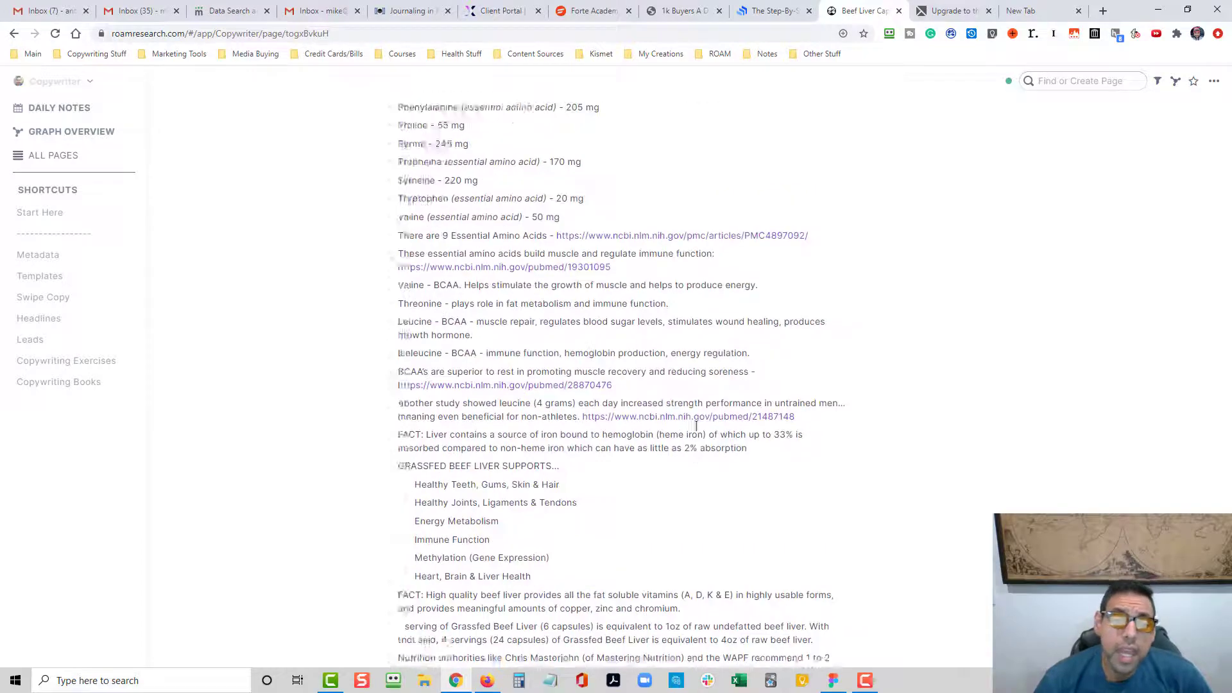
pyautogui.scroll(5, 696, 426)
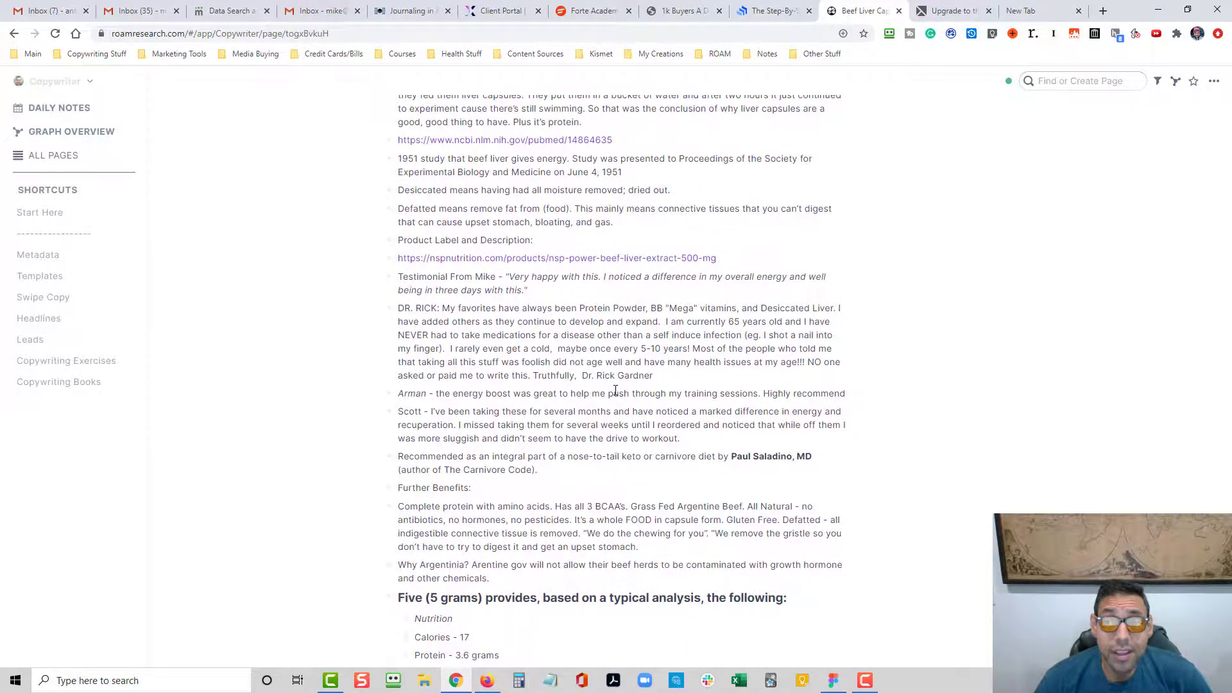
pyautogui.scroll(15, 615, 390)
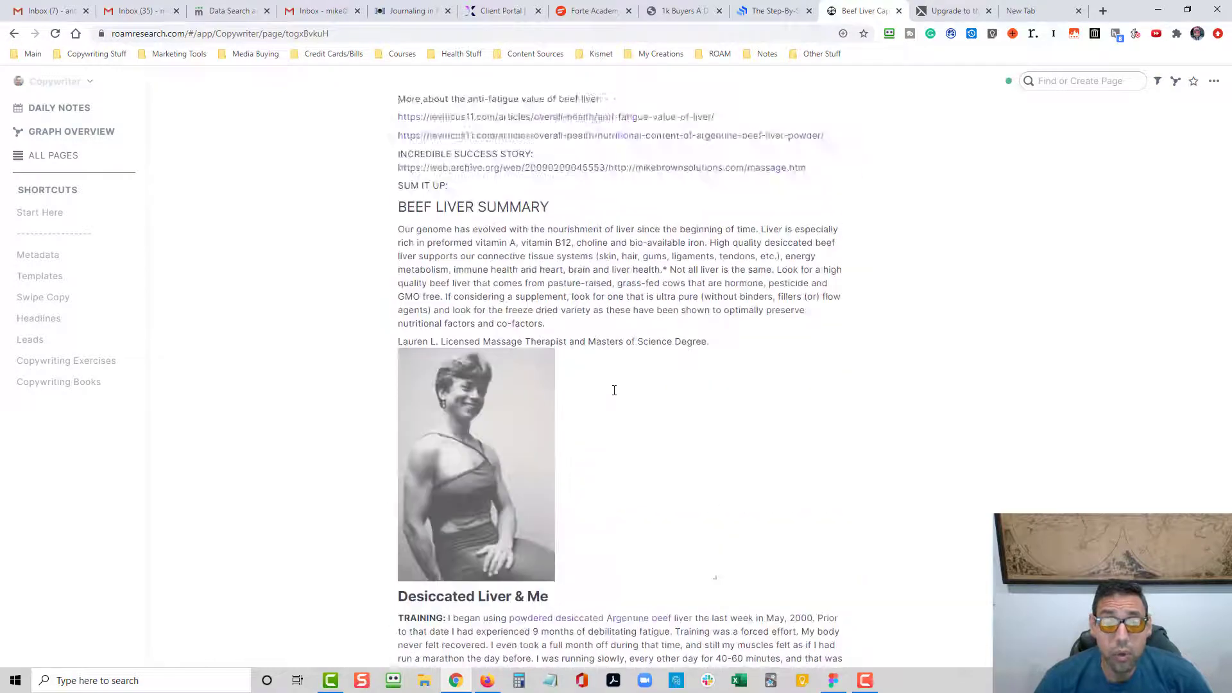
pyautogui.scroll(5, 614, 390)
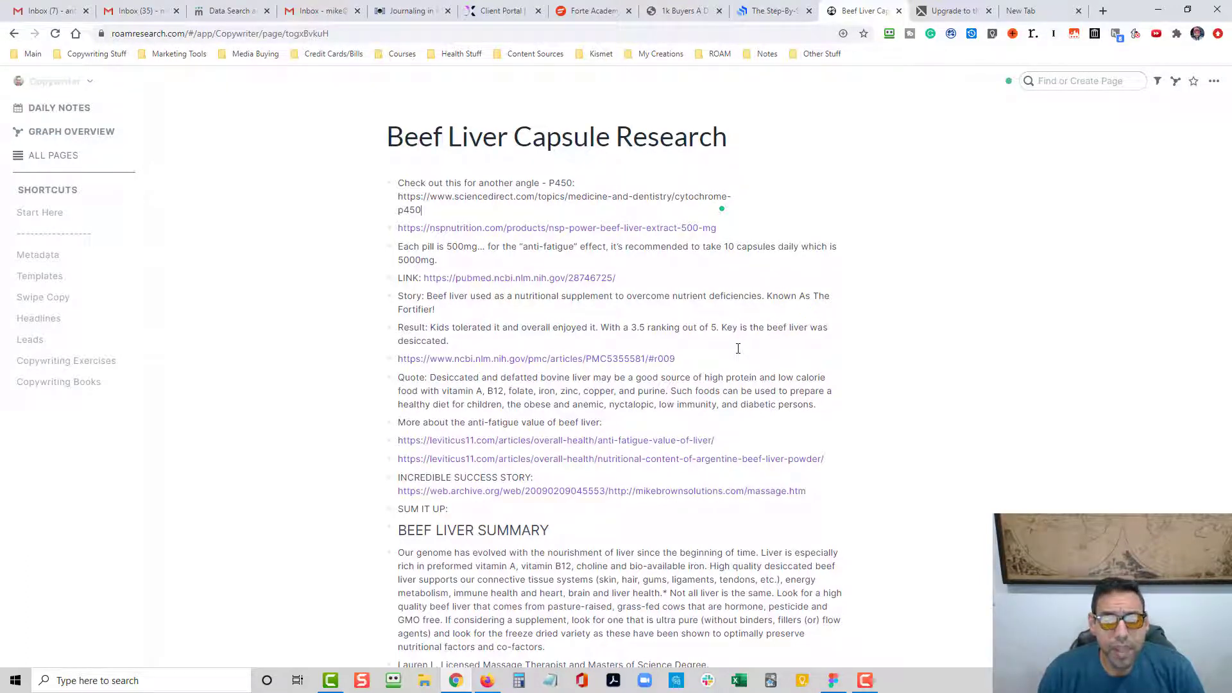
# - Look through the whole Beef Liver Capsule Research page again, checking the references area after the last testimonial
pyautogui.scroll(-15, 755, 395)
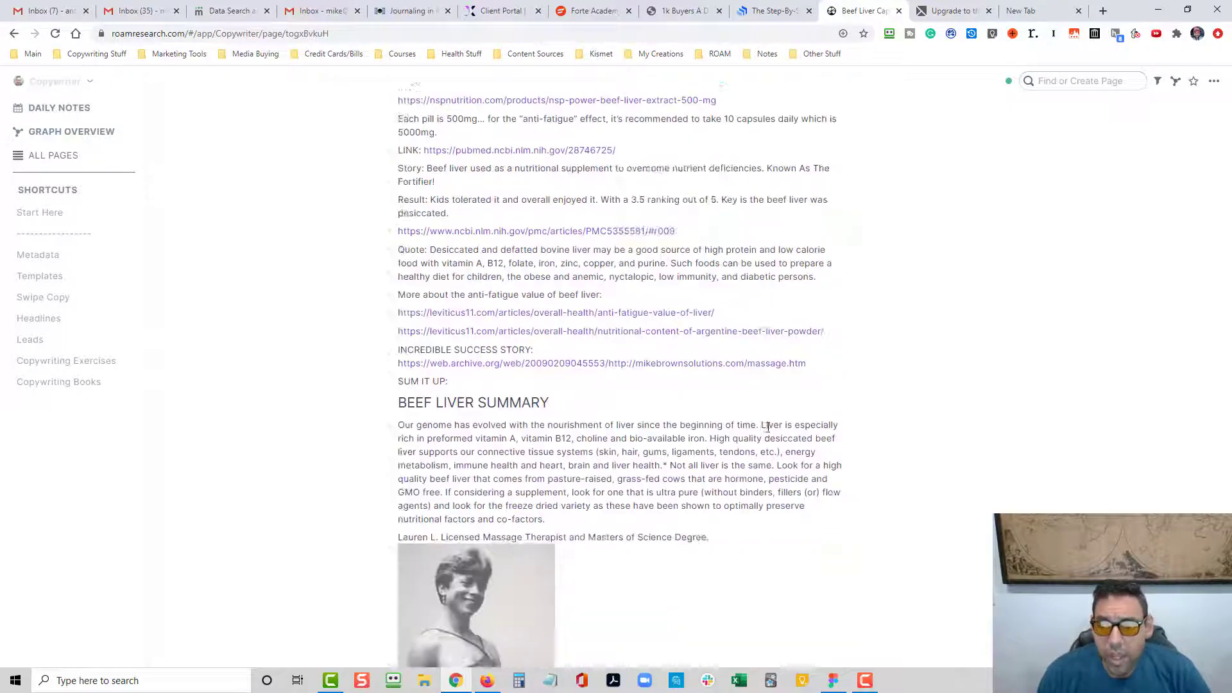
pyautogui.scroll(-20, 797, 415)
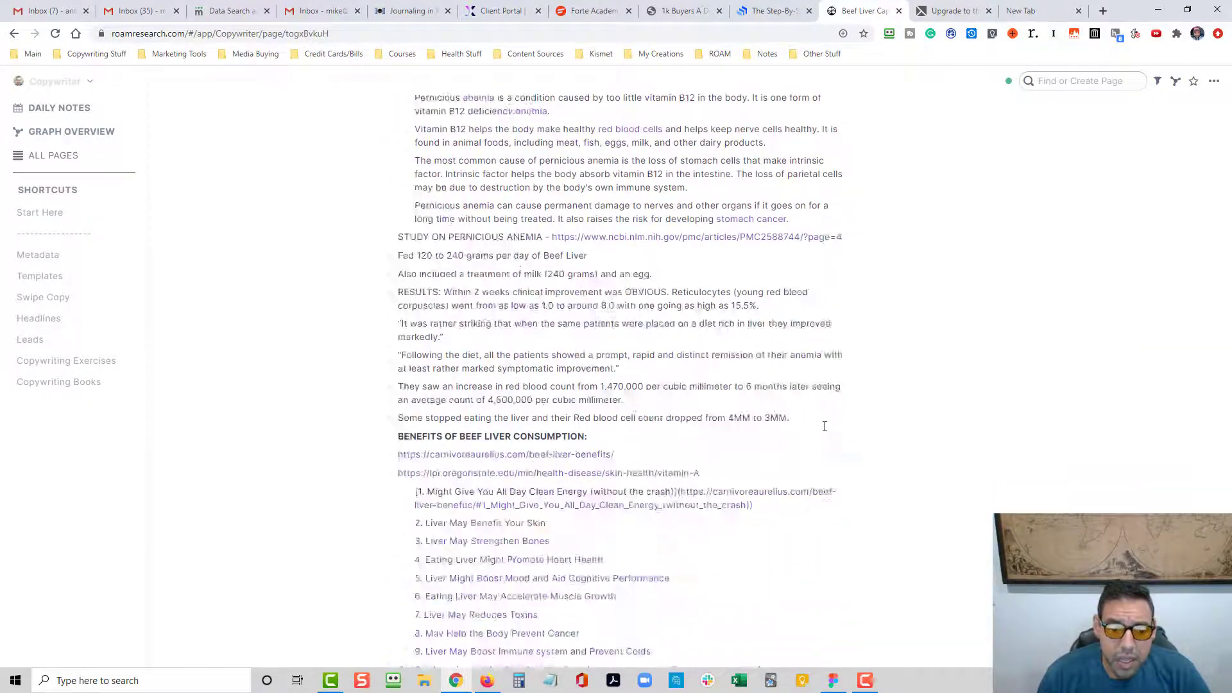
pyautogui.scroll(-20, 860, 424)
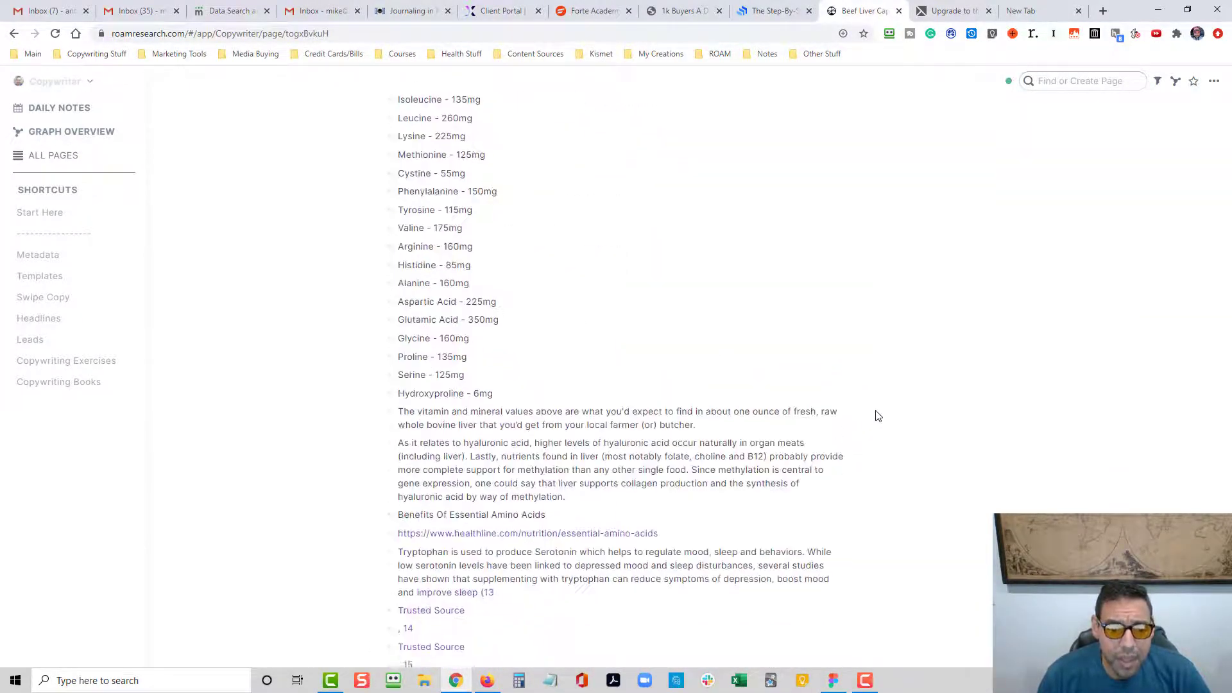
pyautogui.scroll(-20, 834, 450)
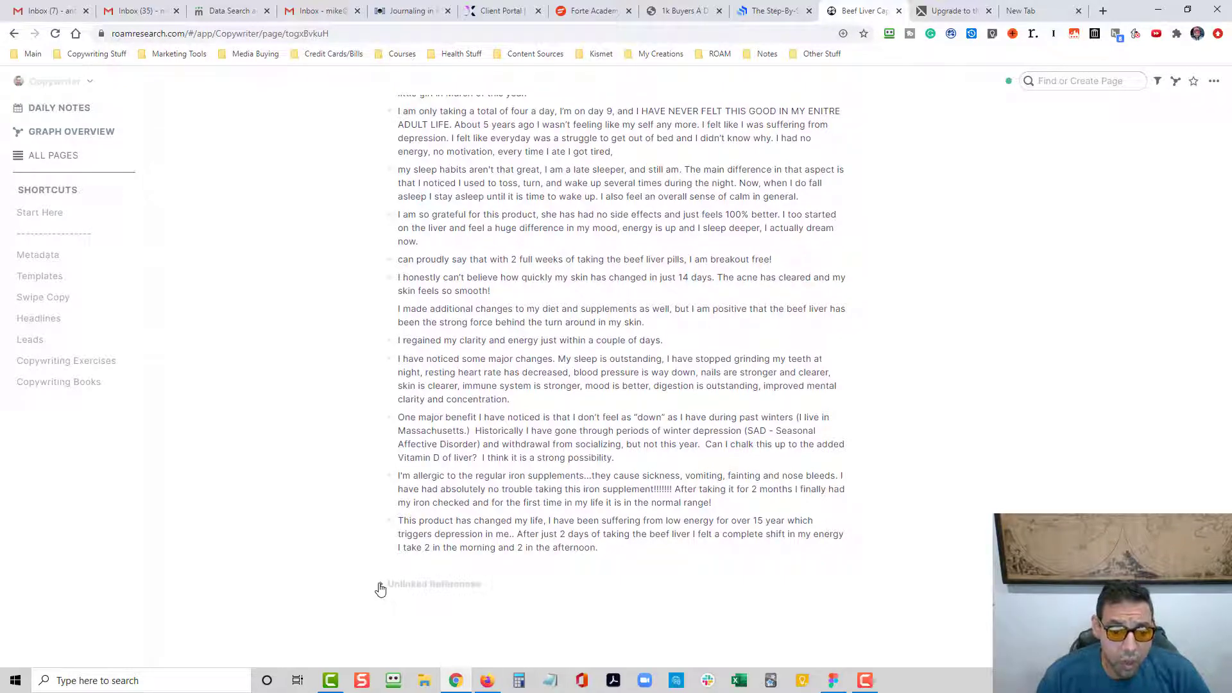
pyautogui.scroll(3, 1067, 440)
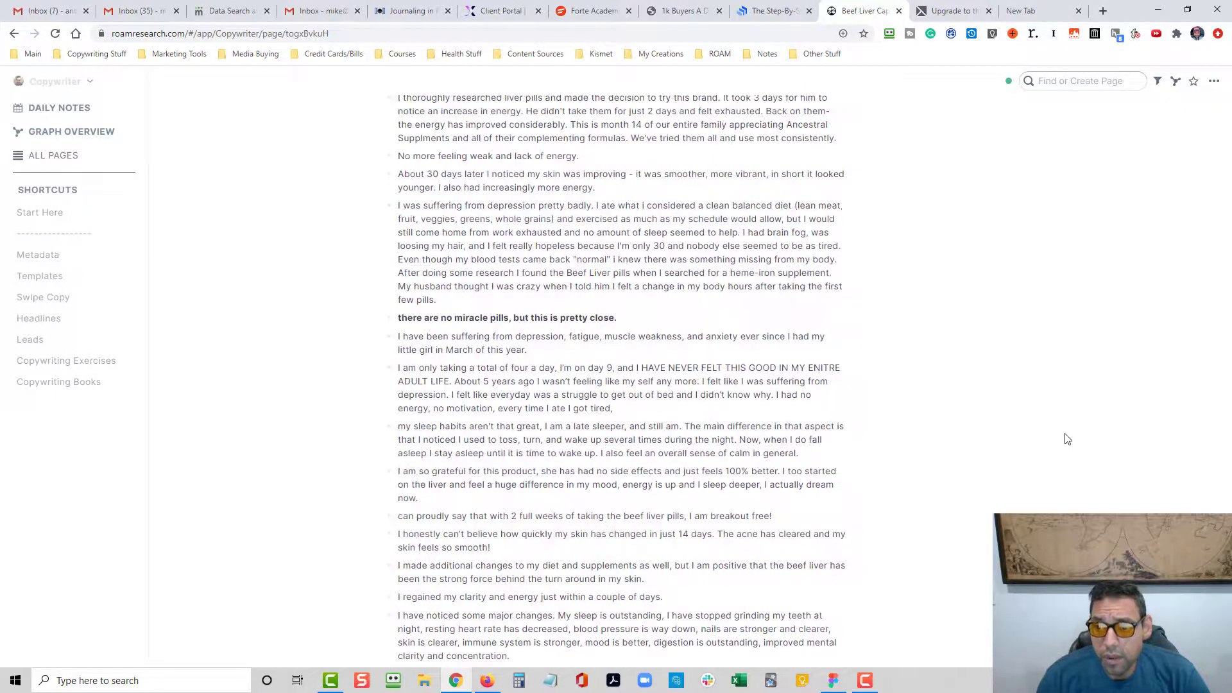
pyautogui.scroll(8, 938, 430)
pyautogui.scroll(15, 493, 283)
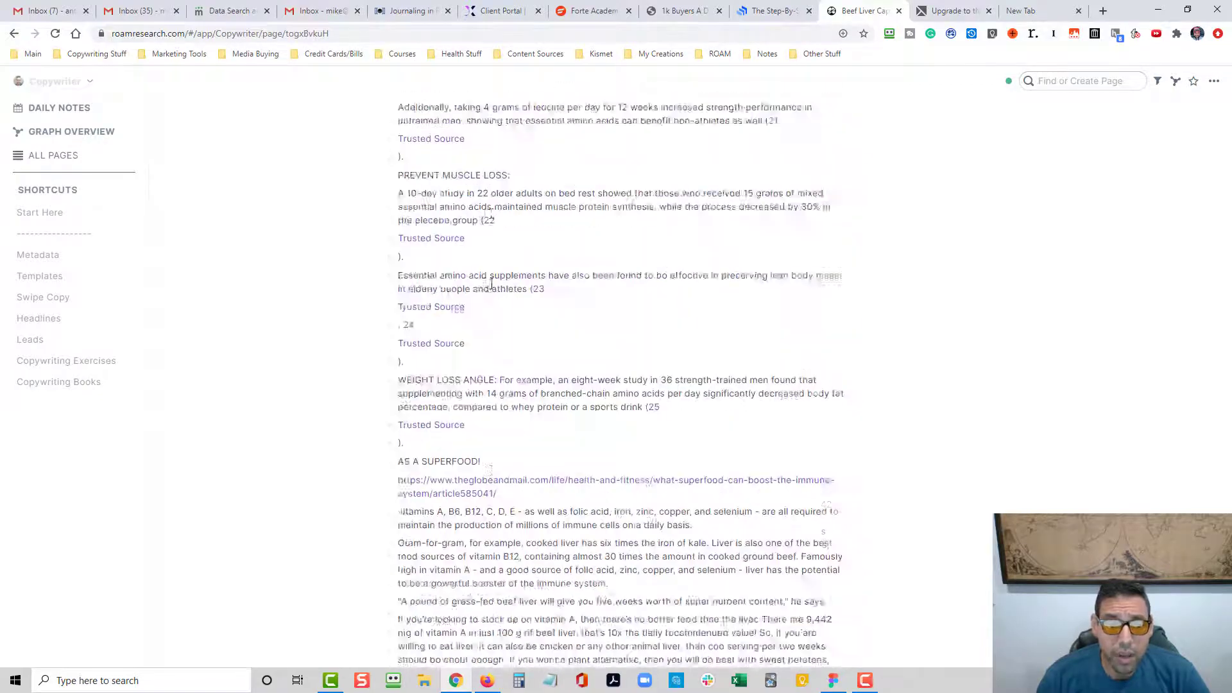
pyautogui.scroll(-20, 490, 286)
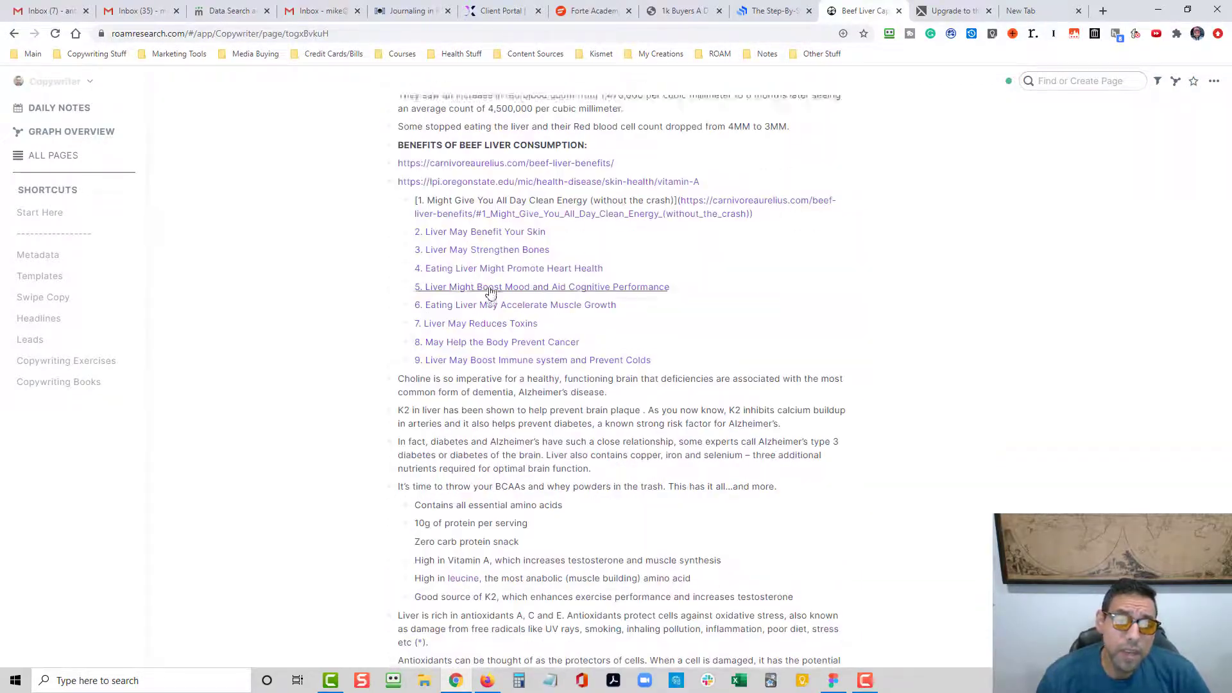
pyautogui.scroll(20, 489, 290)
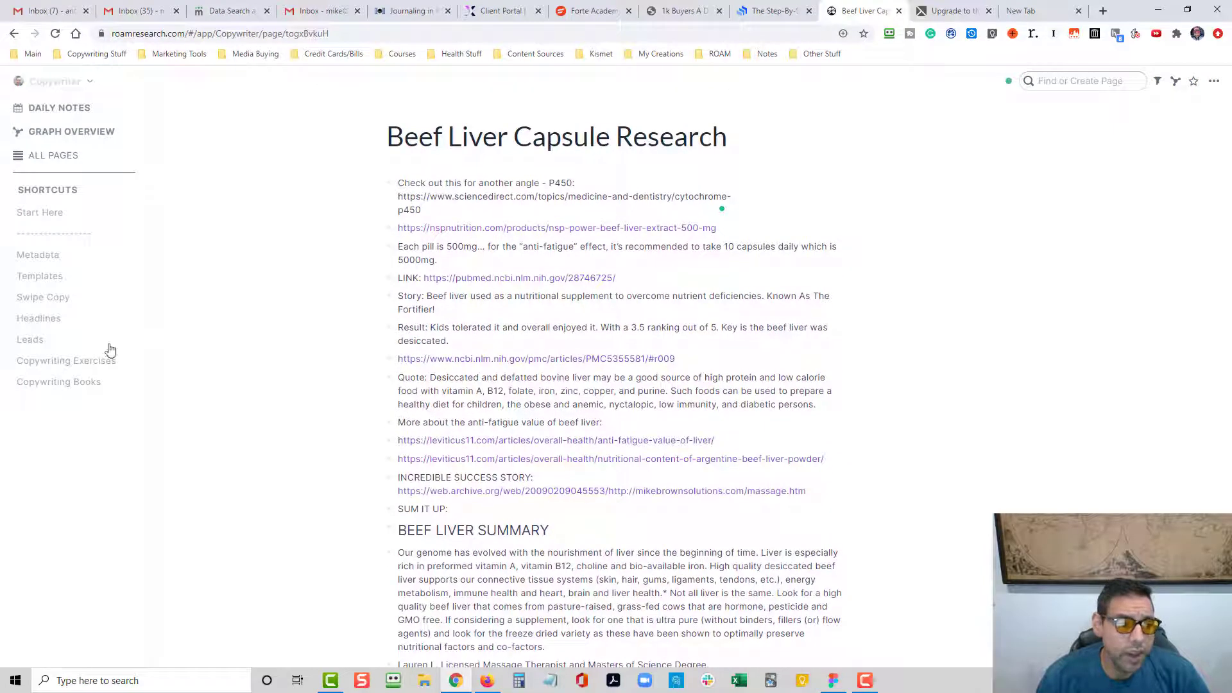
# - On the Start Here page, collapse the "To Get Started:" block and add a new block after "A Few Notes About Roam you need to know"
pyautogui.click(41, 213)
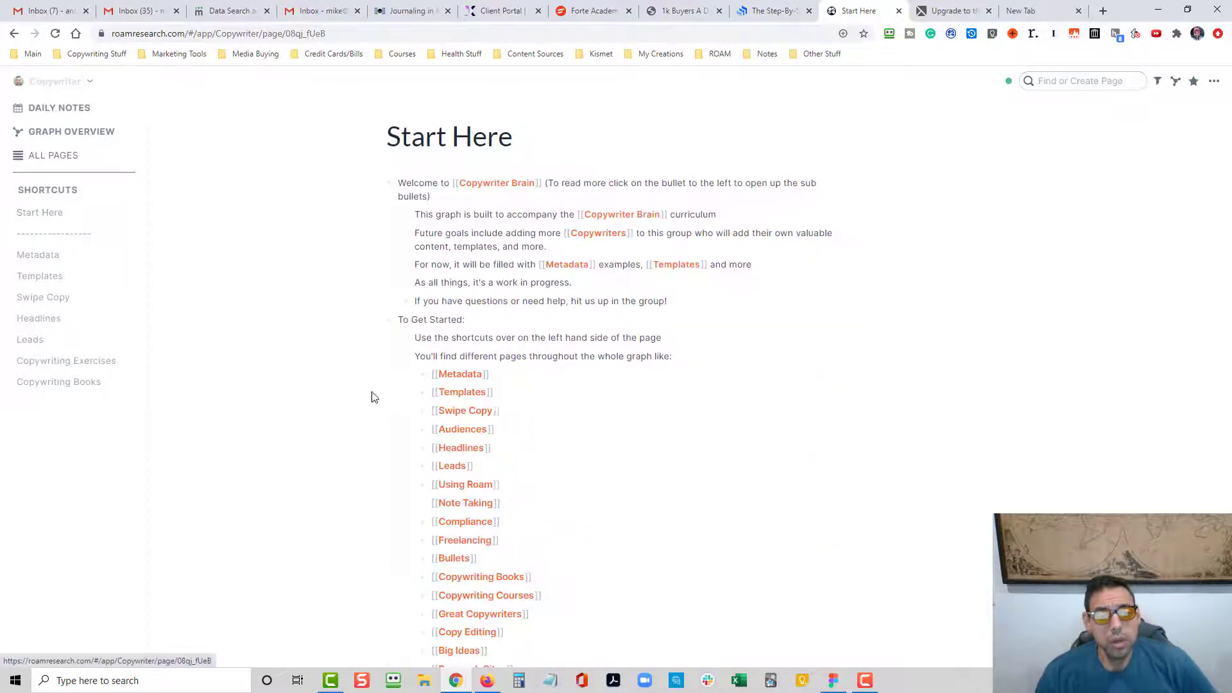
pyautogui.click(380, 320)
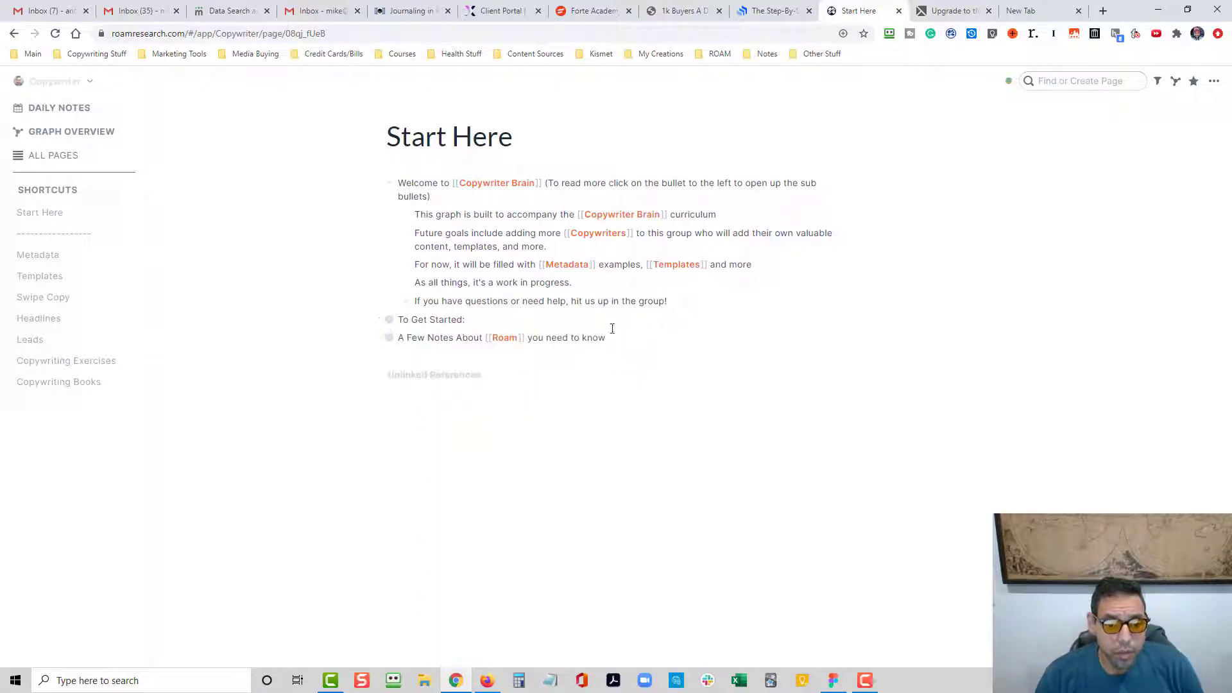
pyautogui.click(632, 339)
pyautogui.press('Return')
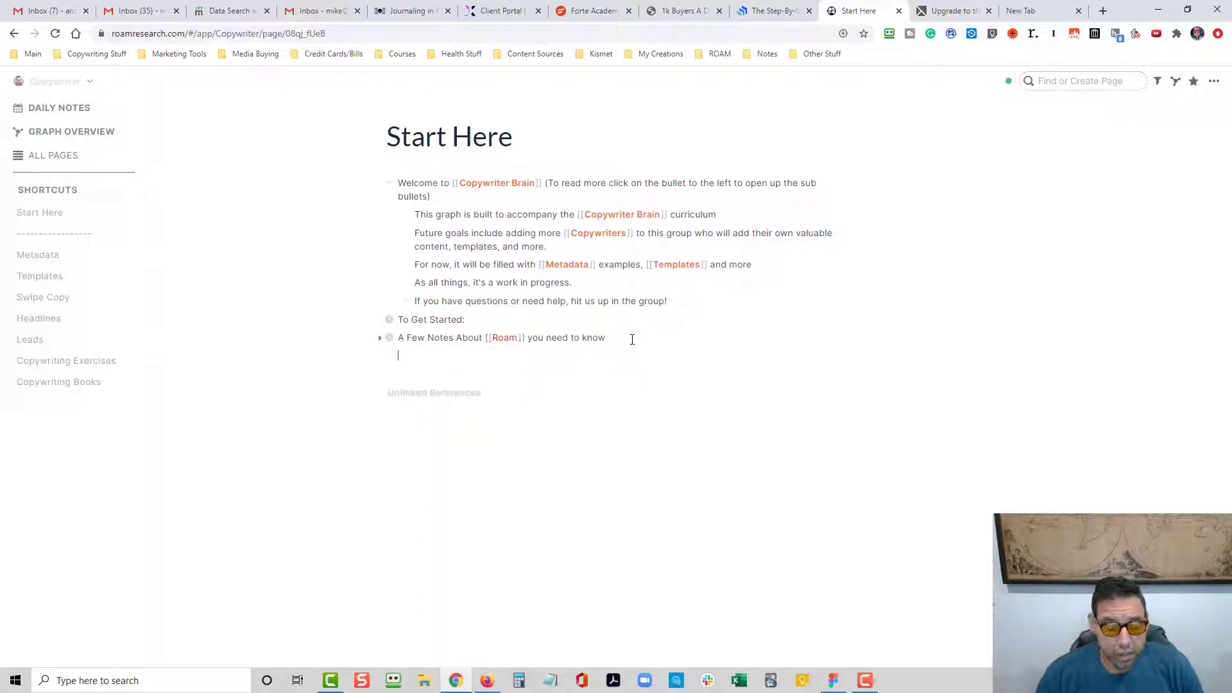
# - Write "Update - Check out this research sample on" in the new block of the Start Here page
pyautogui.write('Update')
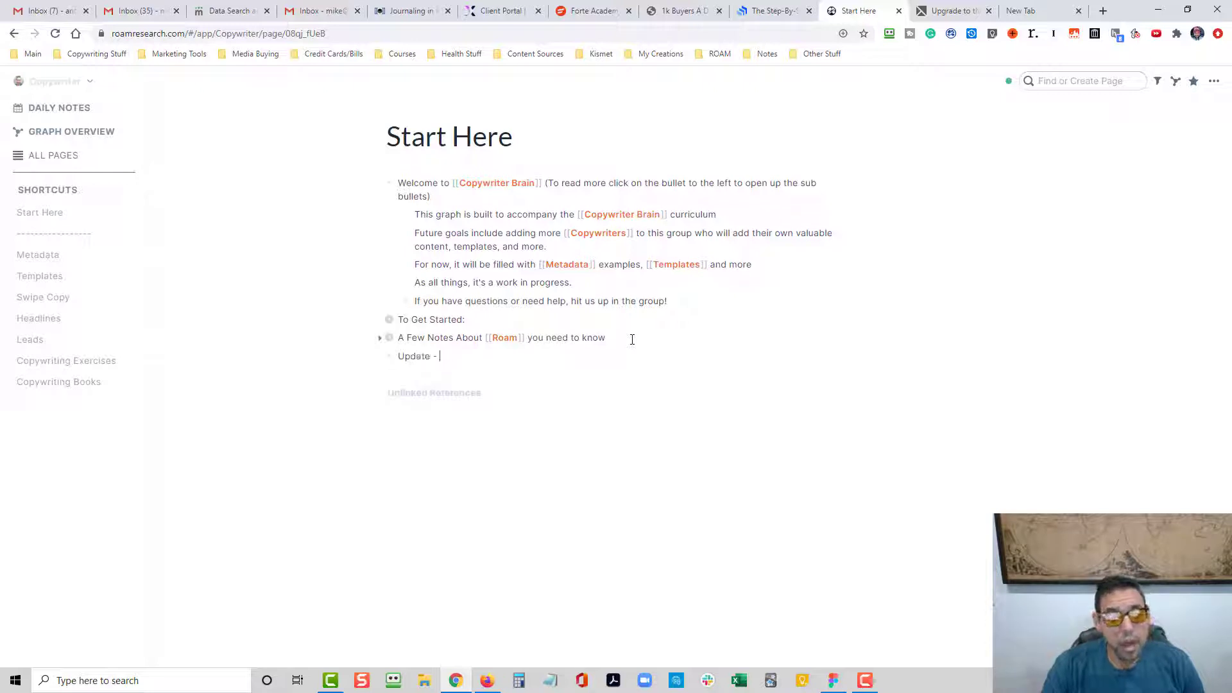
pyautogui.write(' - Ch')
pyautogui.press('BackSpace')
pyautogui.write('Check out th')
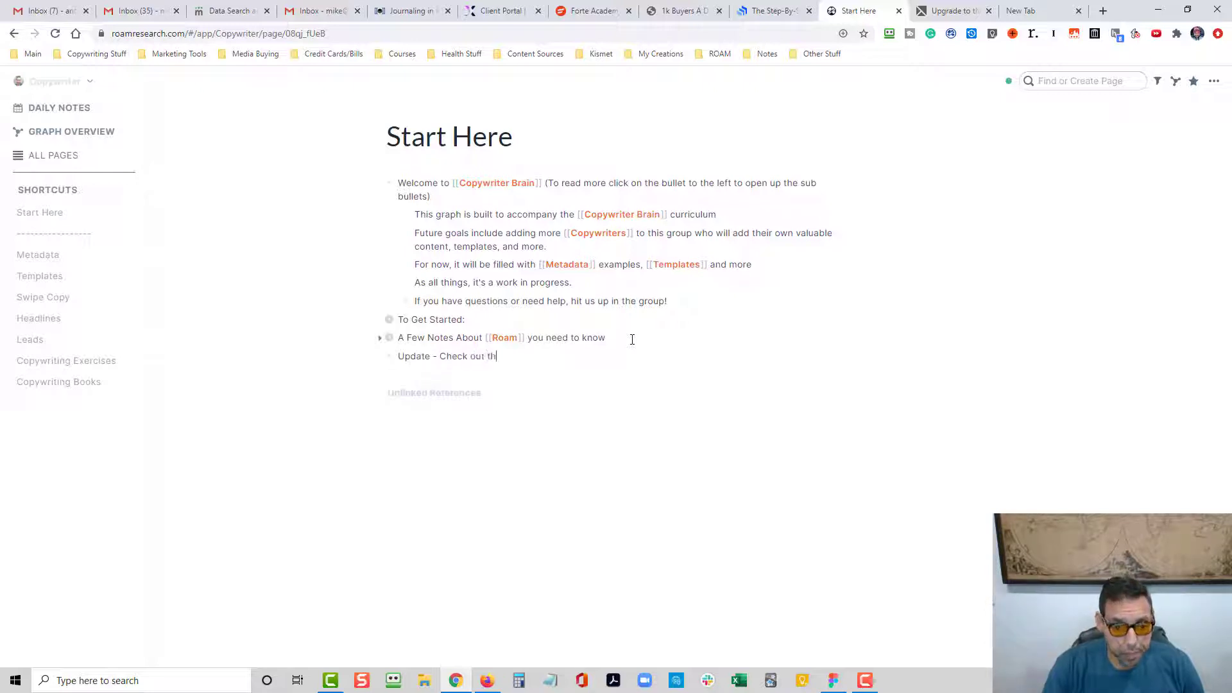
pyautogui.write('is res')
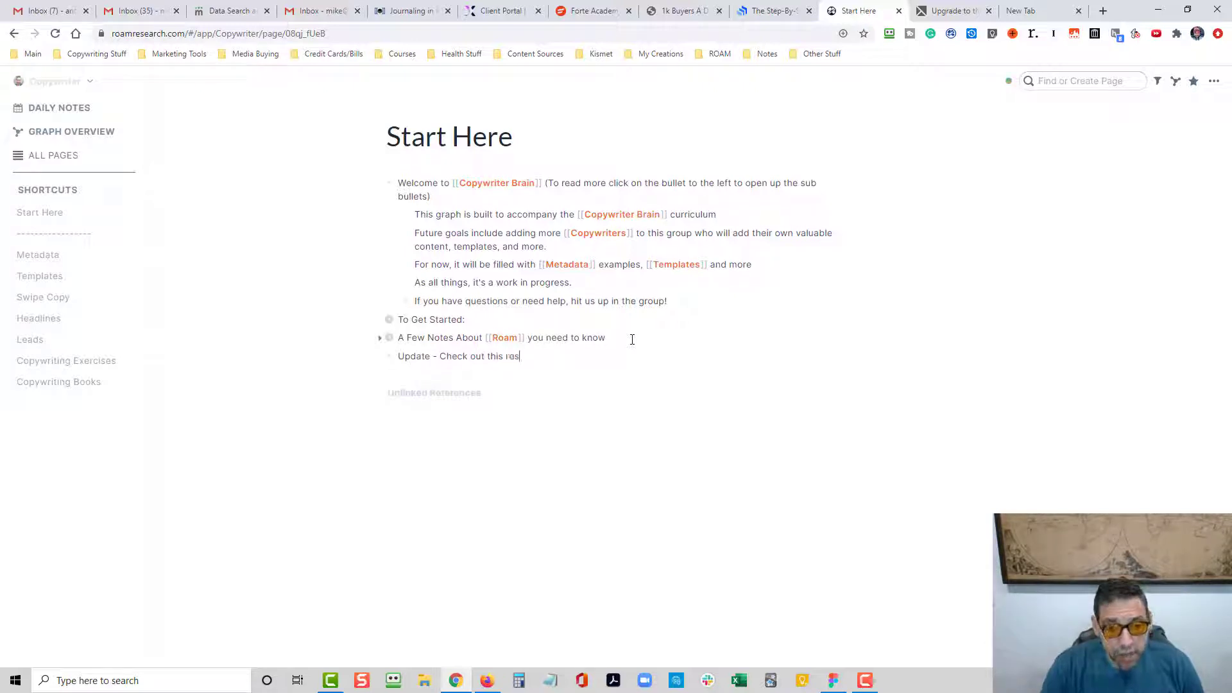
pyautogui.write('earch samplo')
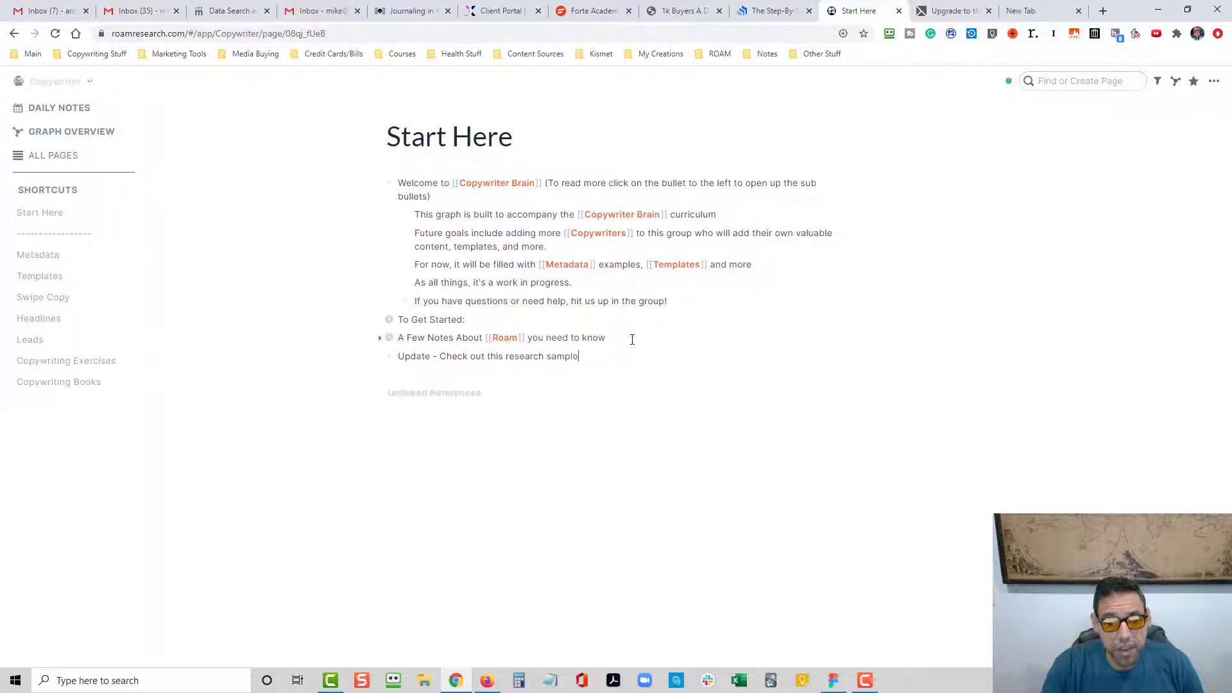
pyautogui.write(' form')
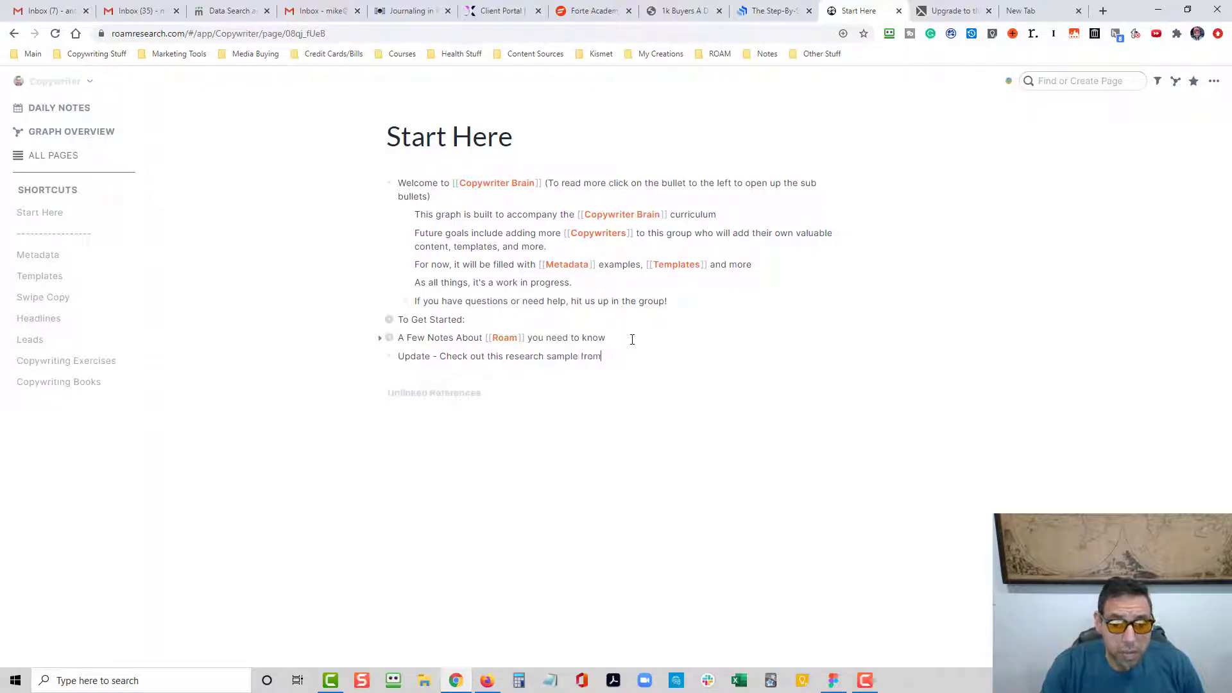
pyautogui.press('BackSpace')
pyautogui.press('BackSpace')
pyautogui.press('BackSpace')
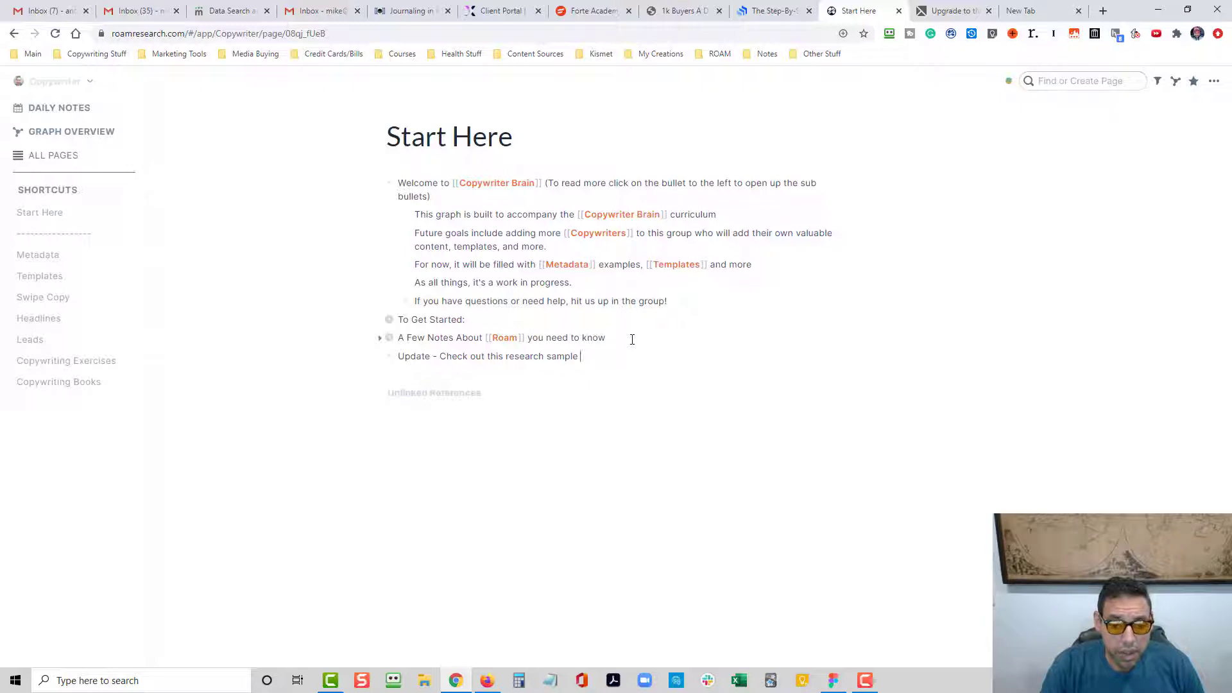
pyautogui.write('on ')
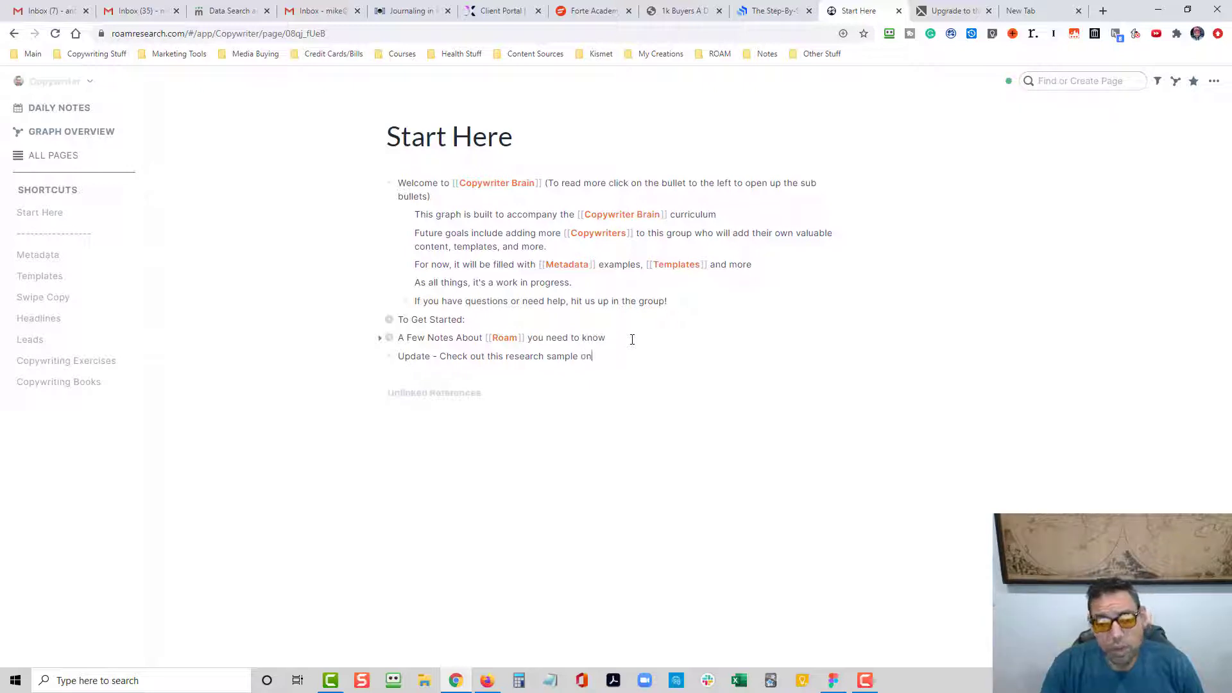
# - Finish the update line with a page link to Beef Liver Capsule Research
pyautogui.write('[[')
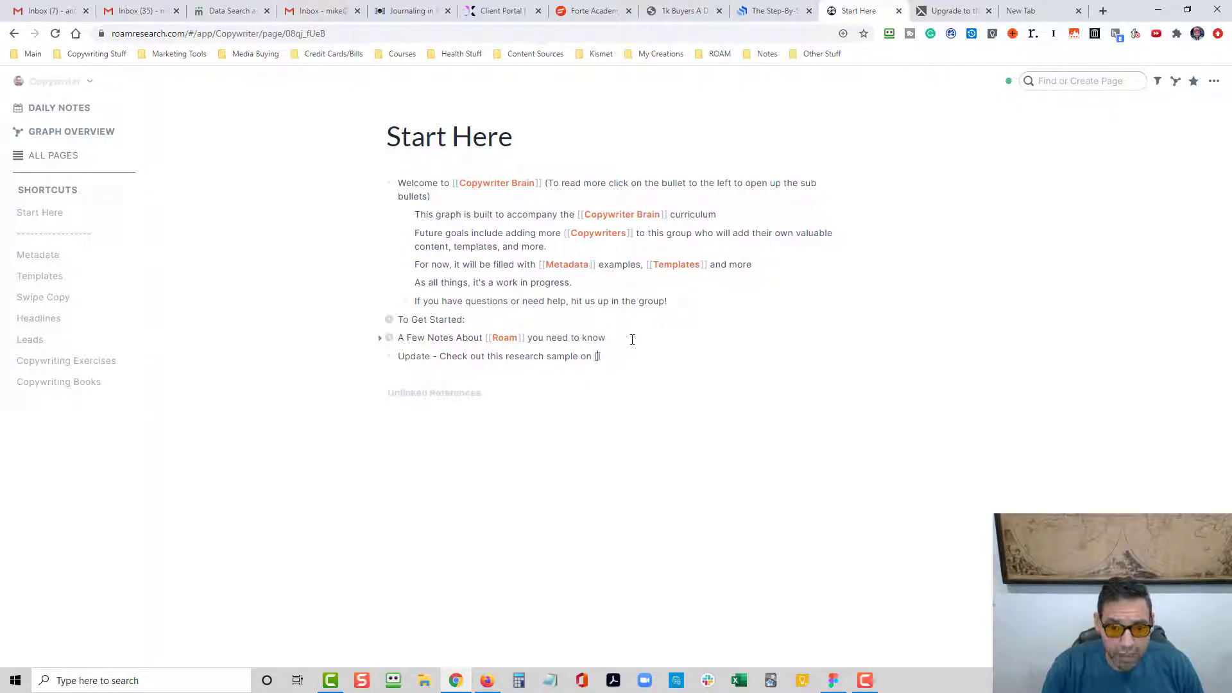
pyautogui.write('Beef')
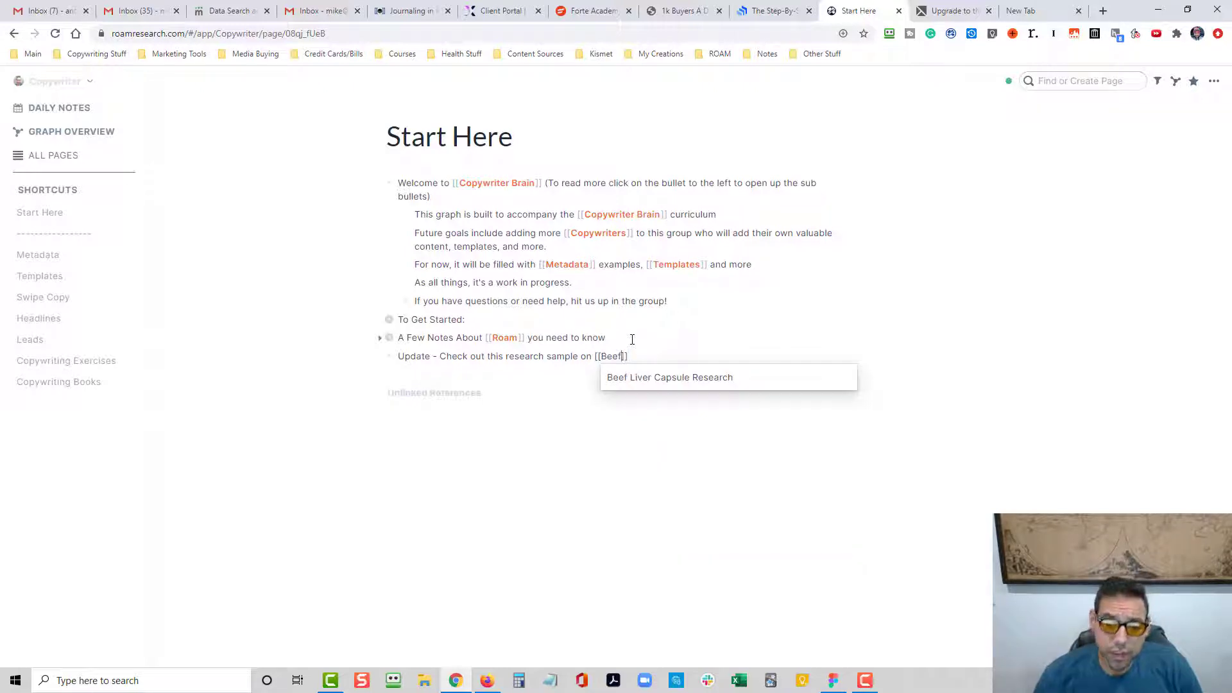
pyautogui.click(648, 385)
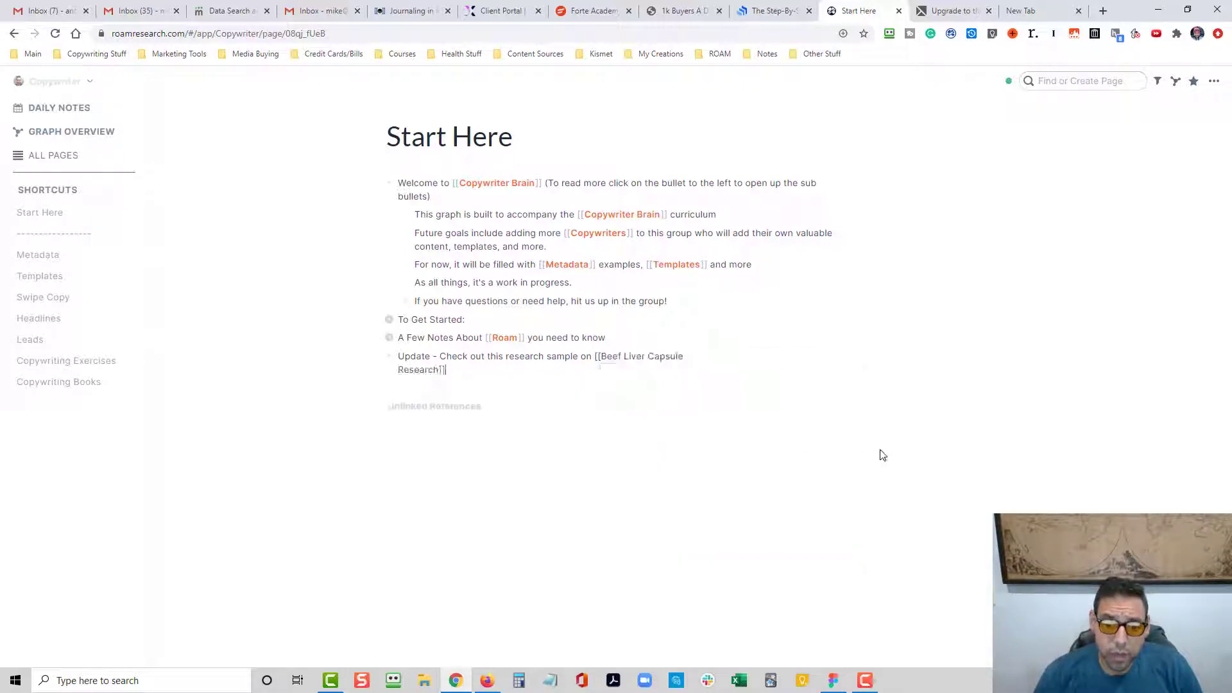
pyautogui.click(880, 450)
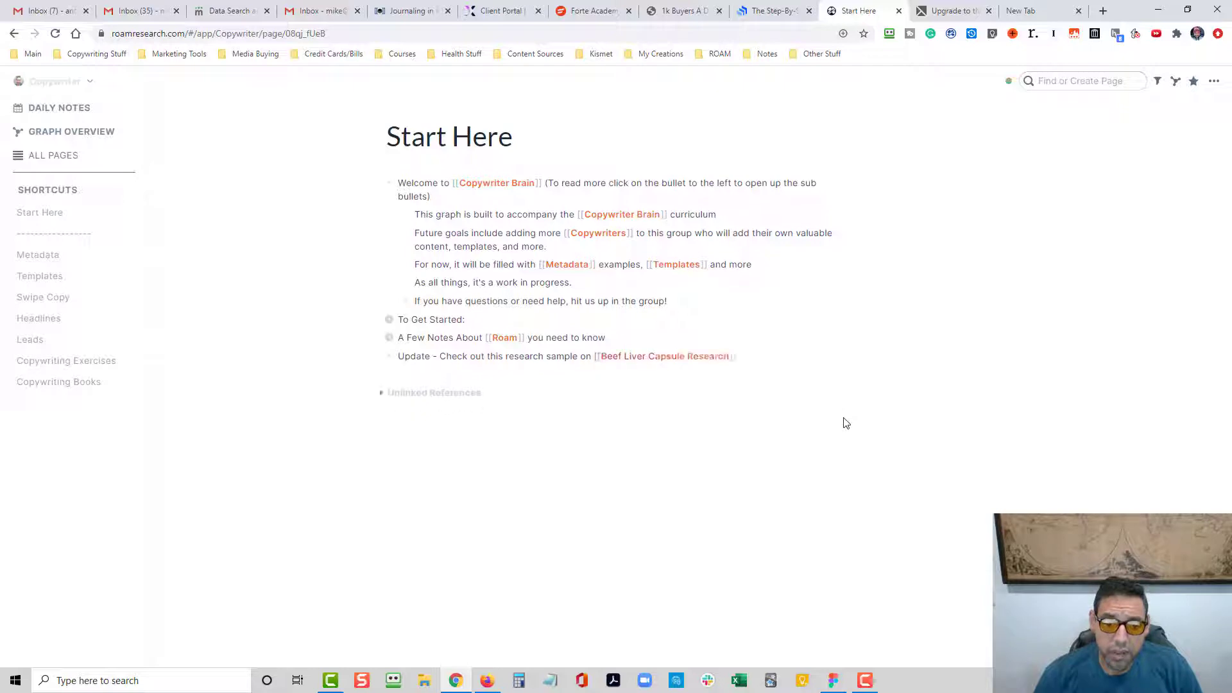
# - Follow the new link to the Beef Liver Capsule Research page and check the linked references at its end
pyautogui.click(683, 358)
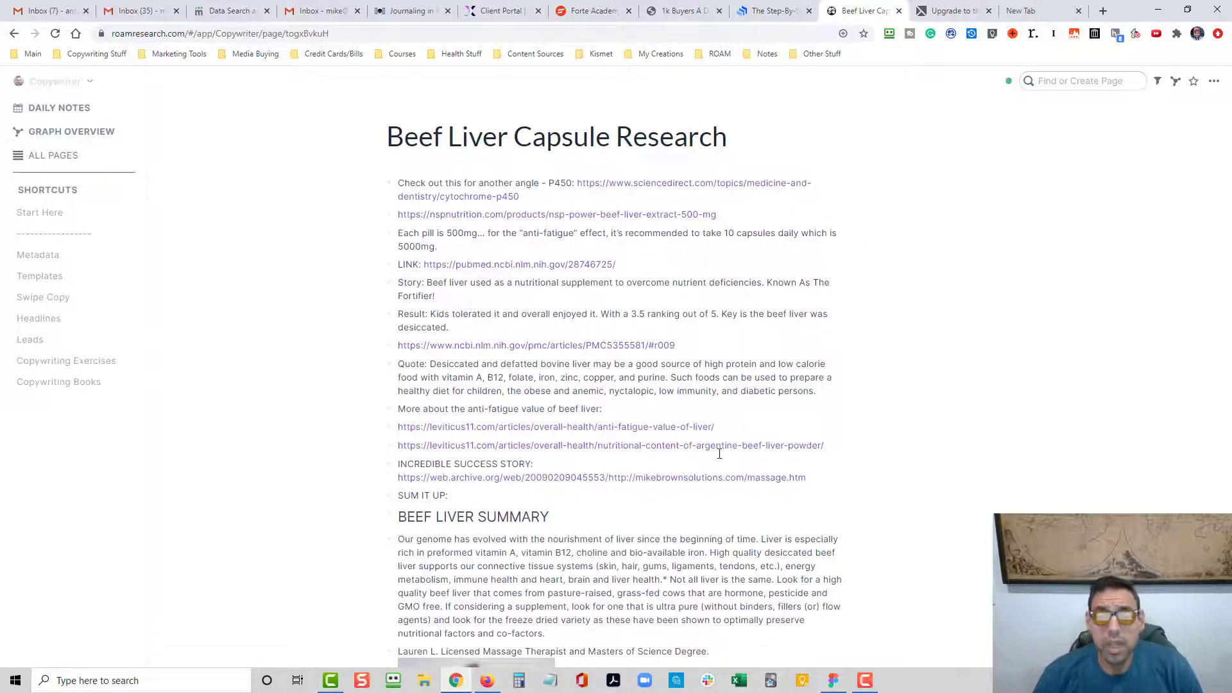
pyautogui.scroll(-10, 974, 225)
pyautogui.scroll(15, 1000, 305)
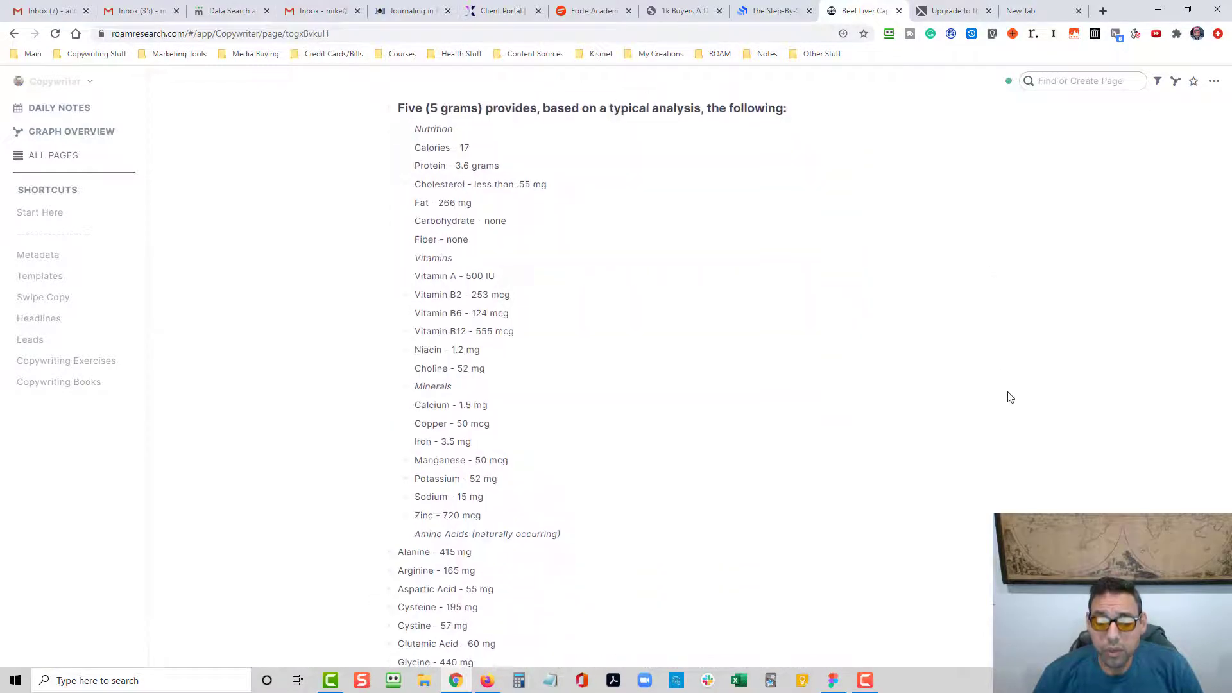
pyautogui.scroll(-20, 967, 517)
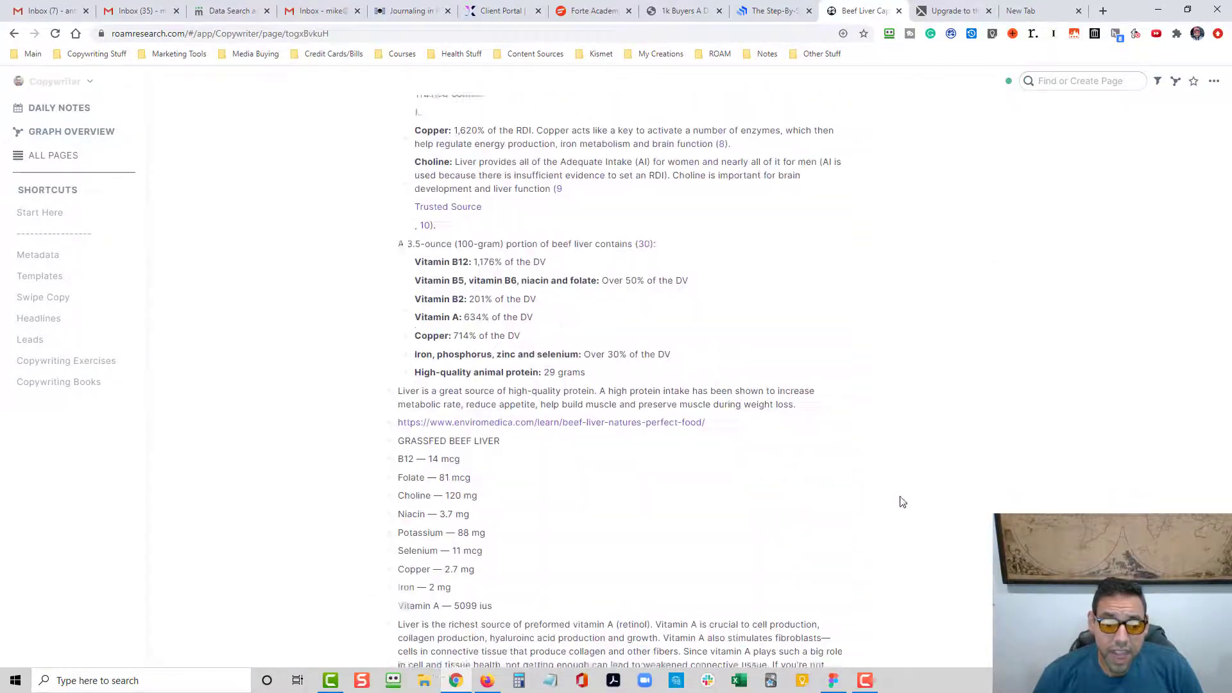
pyautogui.scroll(-15, 922, 558)
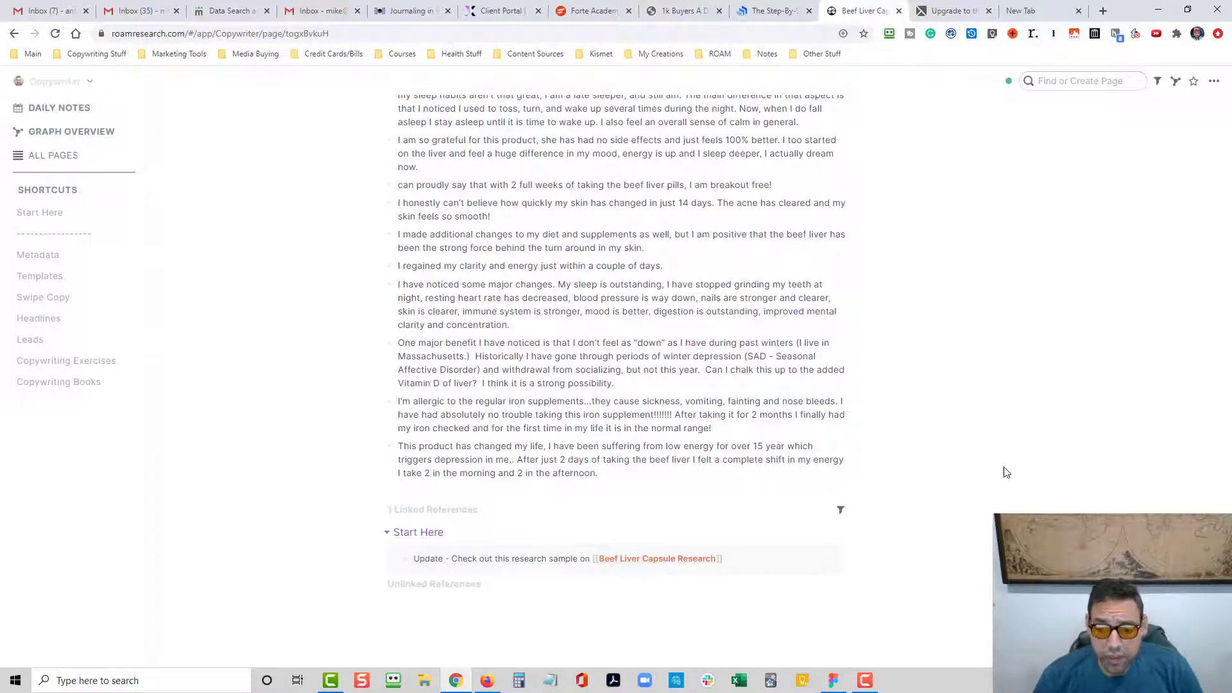
# - Turn "P450" in the first block of the Beef Liver Capsule Research page into a page link
pyautogui.scroll(10, 1004, 472)
pyautogui.scroll(5, 922, 439)
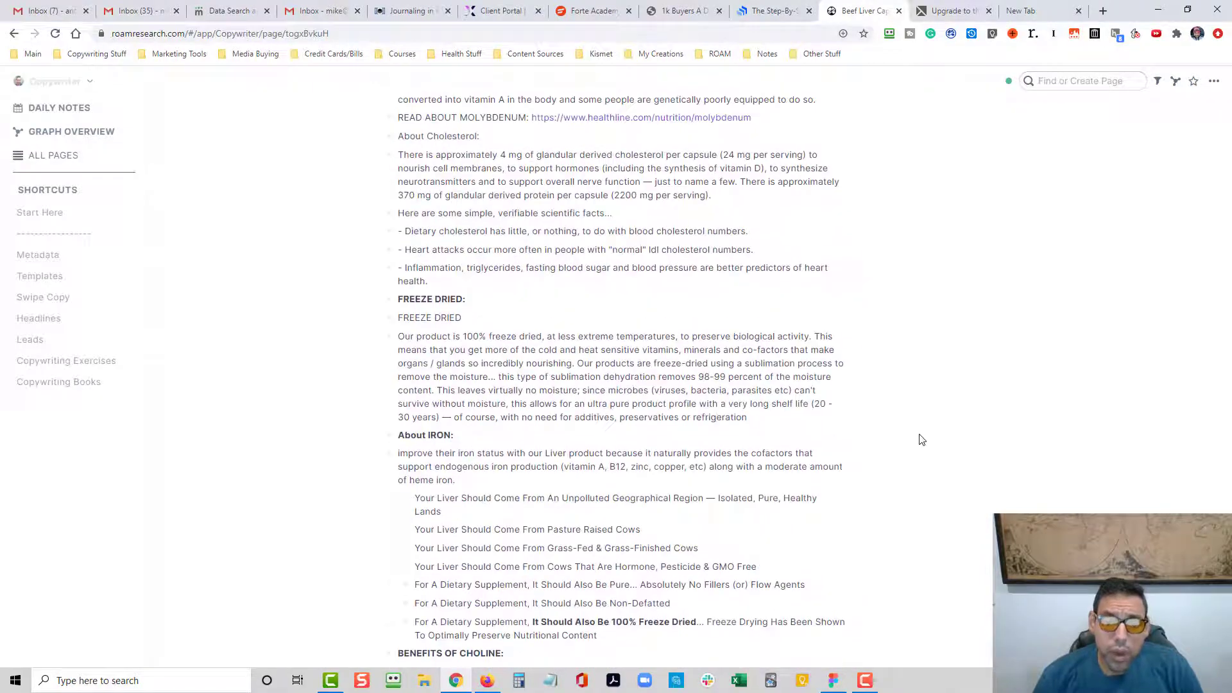
pyautogui.scroll(15, 956, 388)
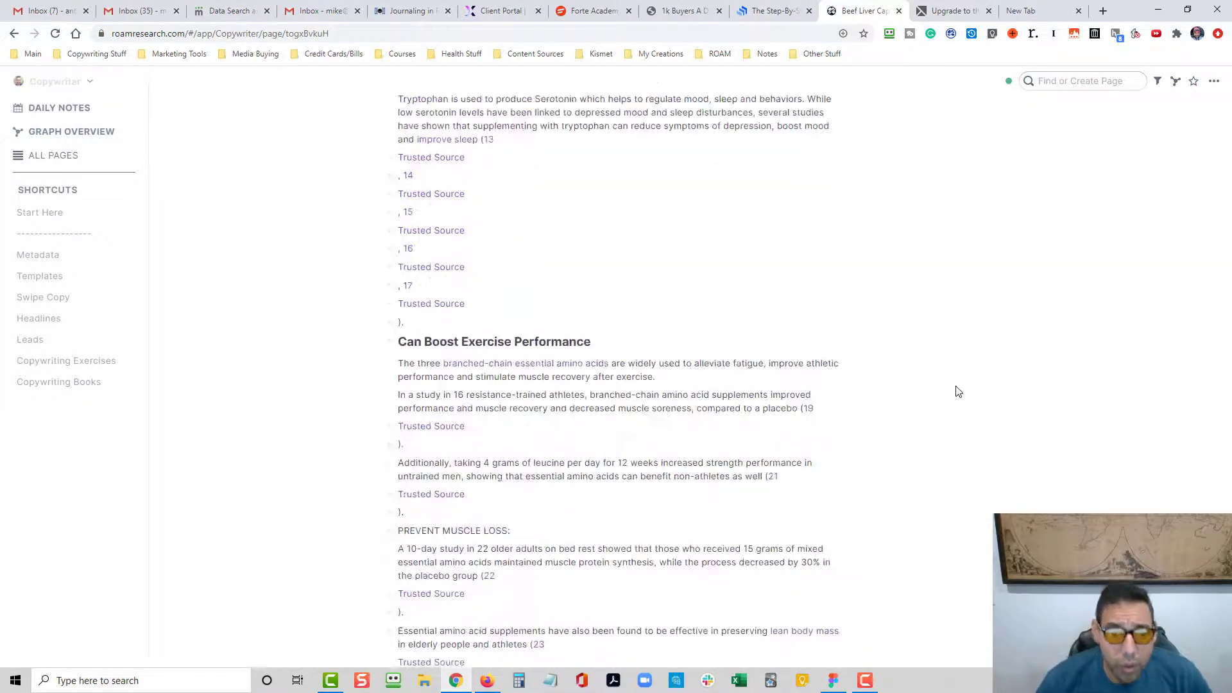
pyautogui.scroll(20, 959, 391)
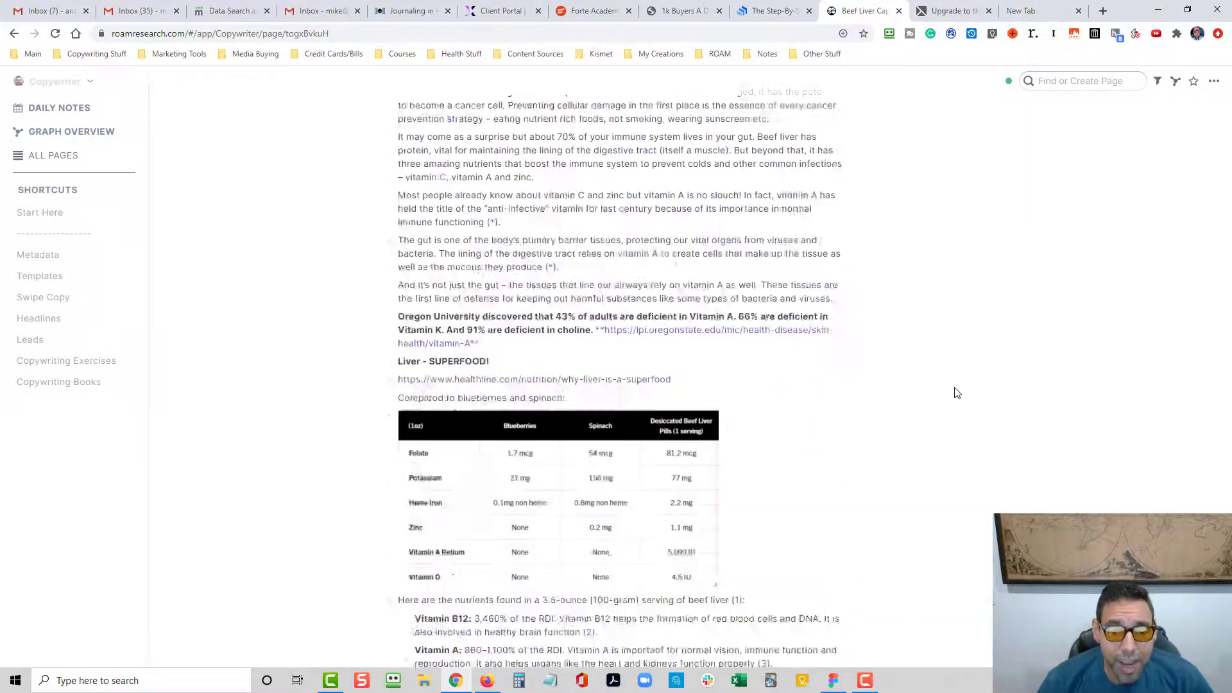
pyautogui.scroll(20, 957, 393)
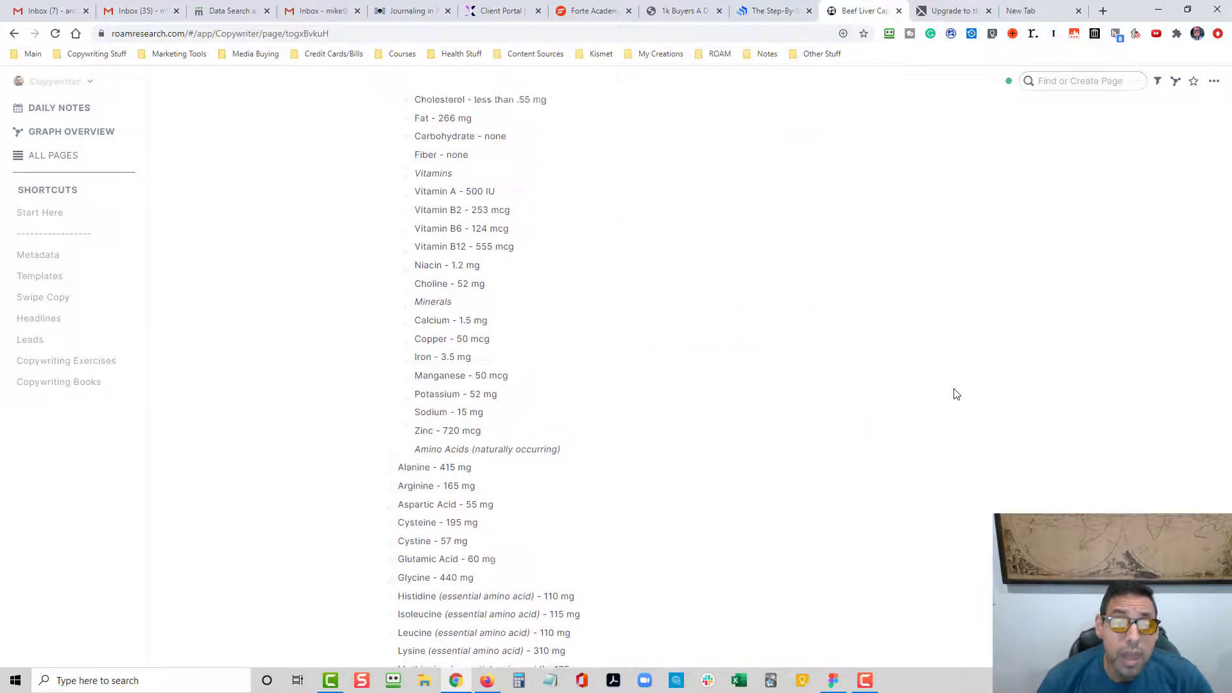
pyautogui.scroll(20, 956, 392)
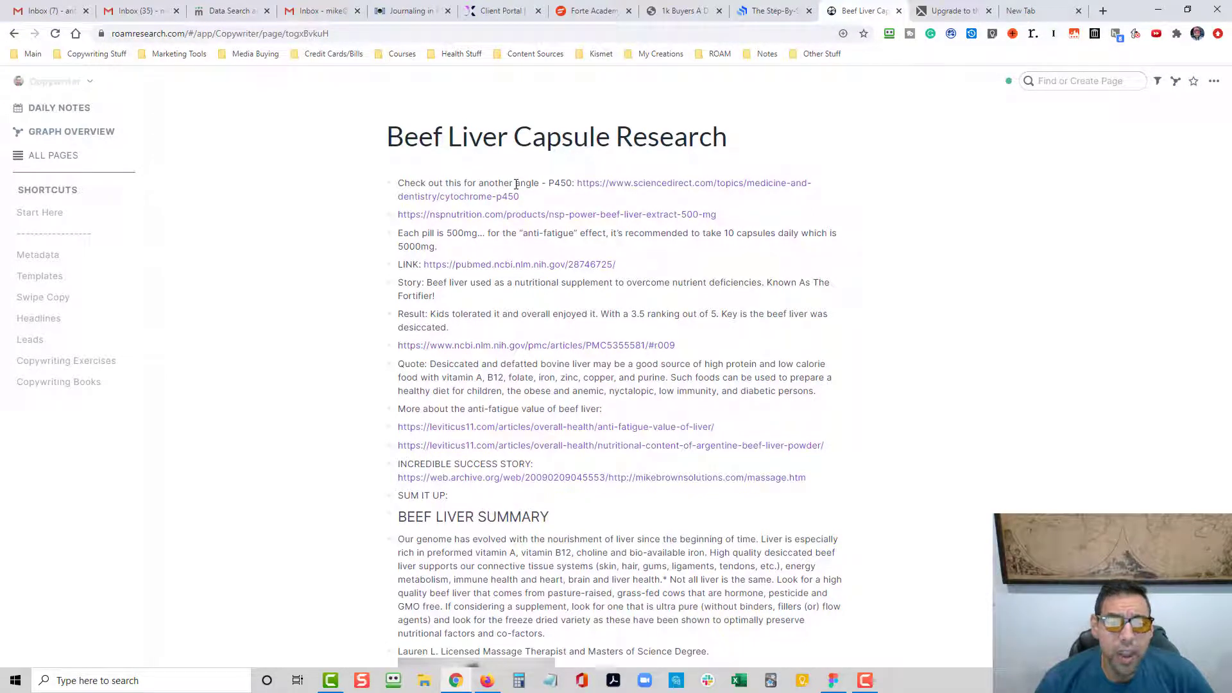
pyautogui.doubleClick(561, 185)
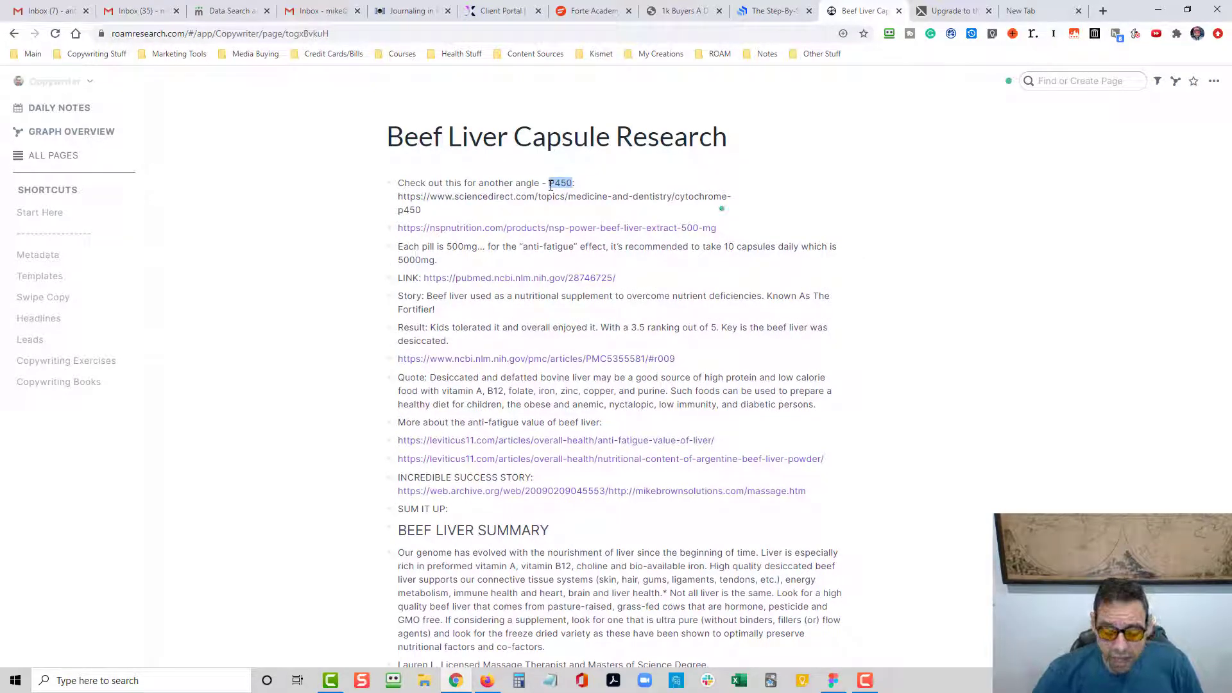
pyautogui.write('[[')
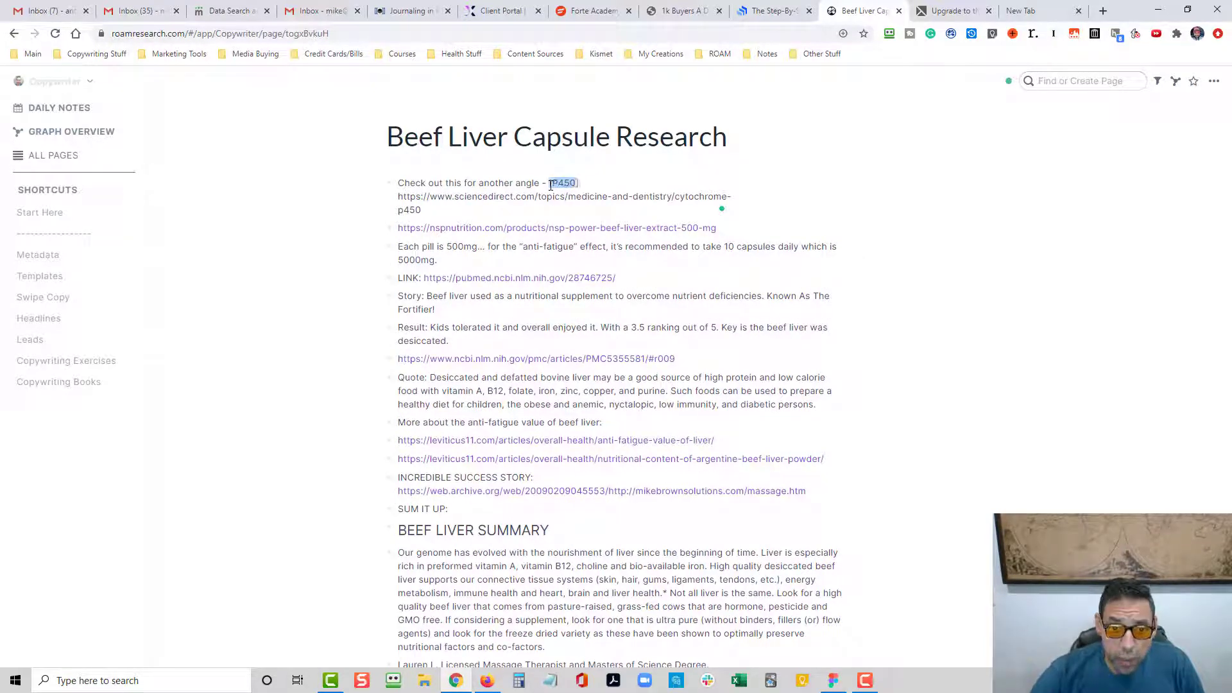
pyautogui.click(874, 369)
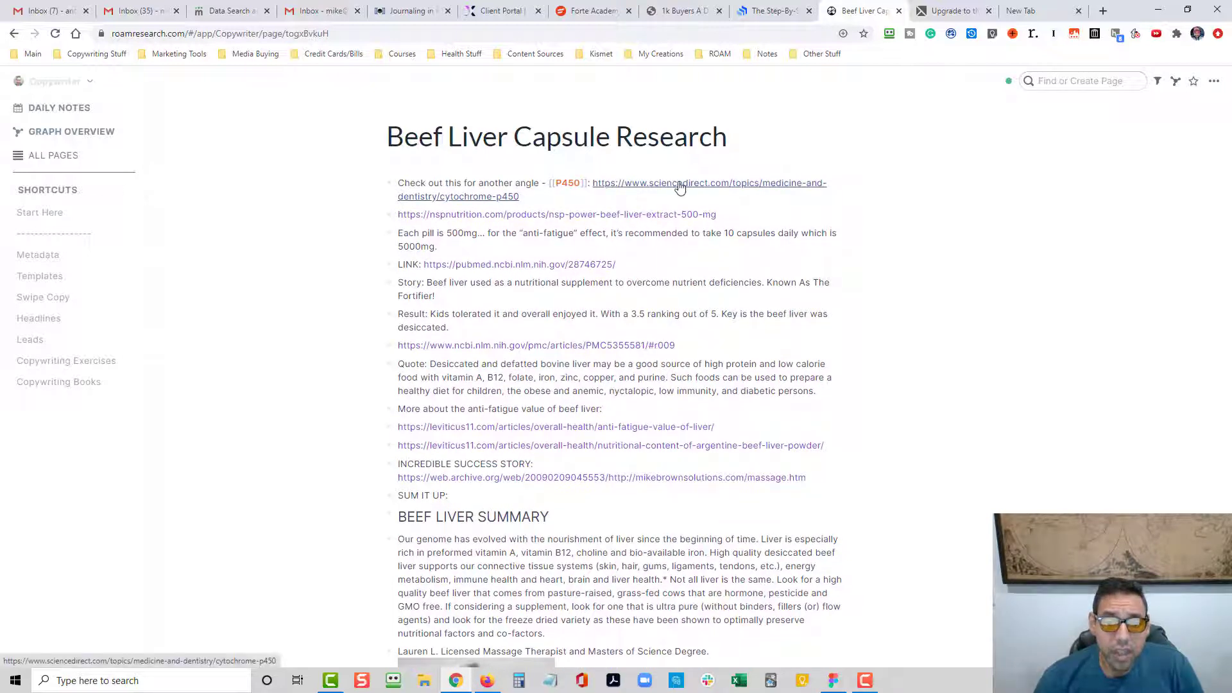
# - Remove the colon after the P450 link and split the sciencedirect.com URL off into a nested block beneath it
pyautogui.click(591, 185)
pyautogui.write(':')
pyautogui.press('BackSpace')
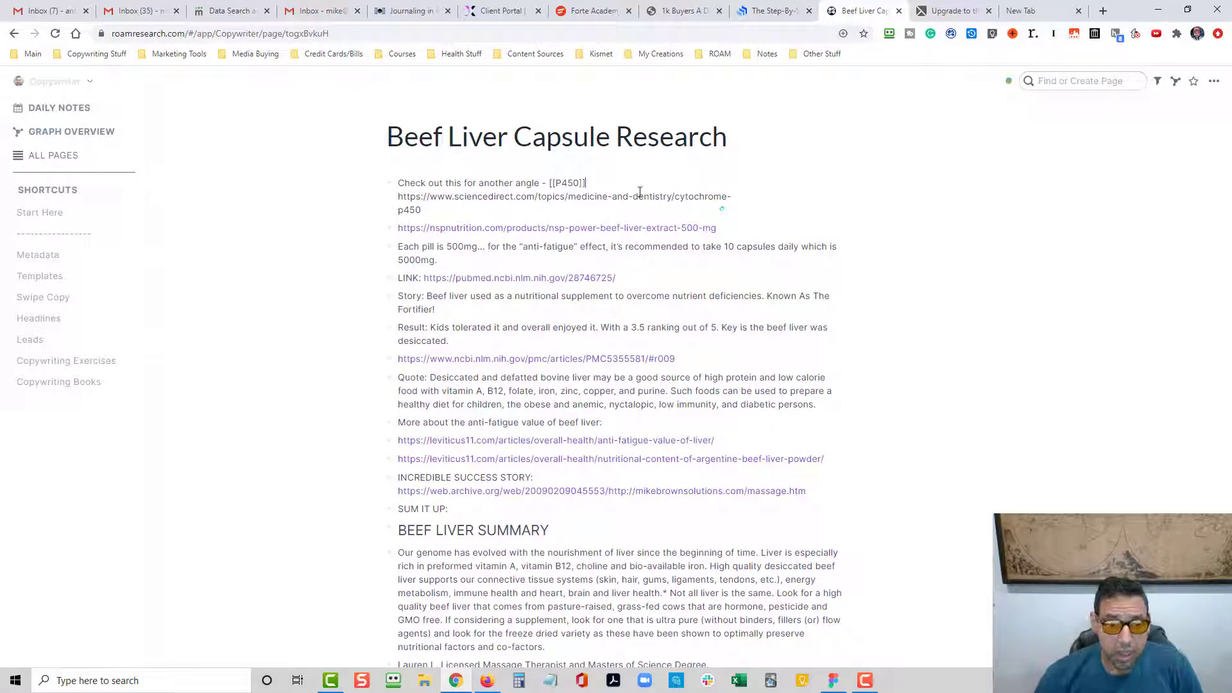
pyautogui.press('Return')
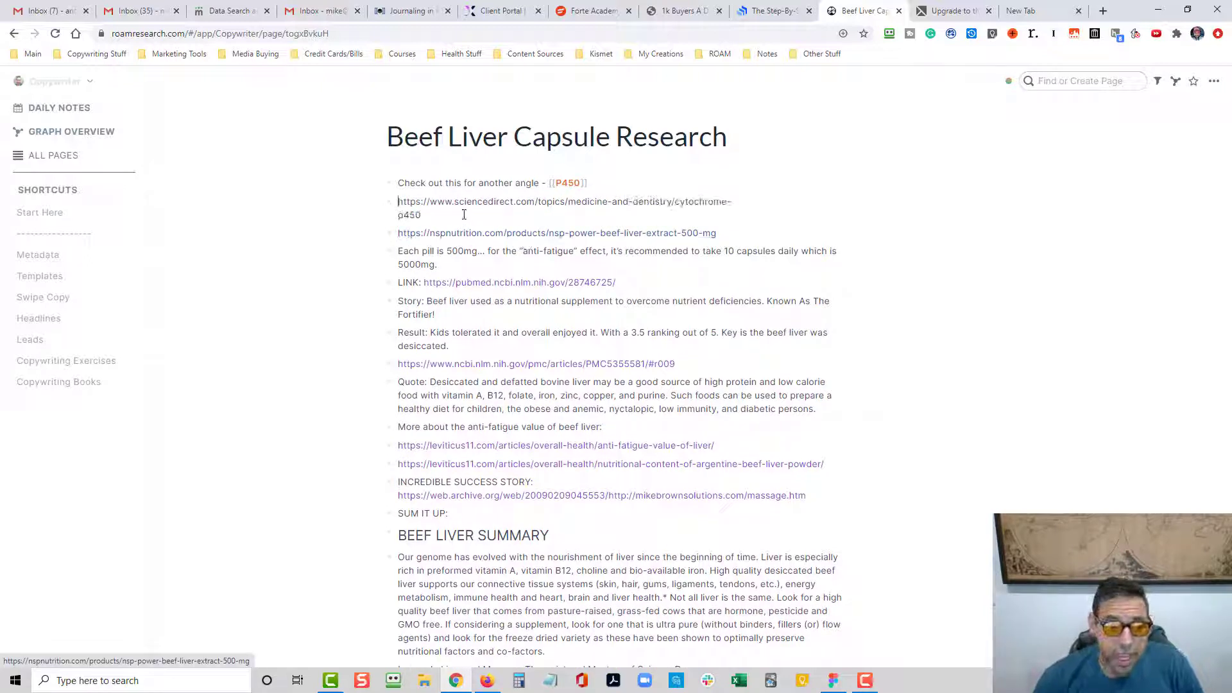
pyautogui.press('Tab')
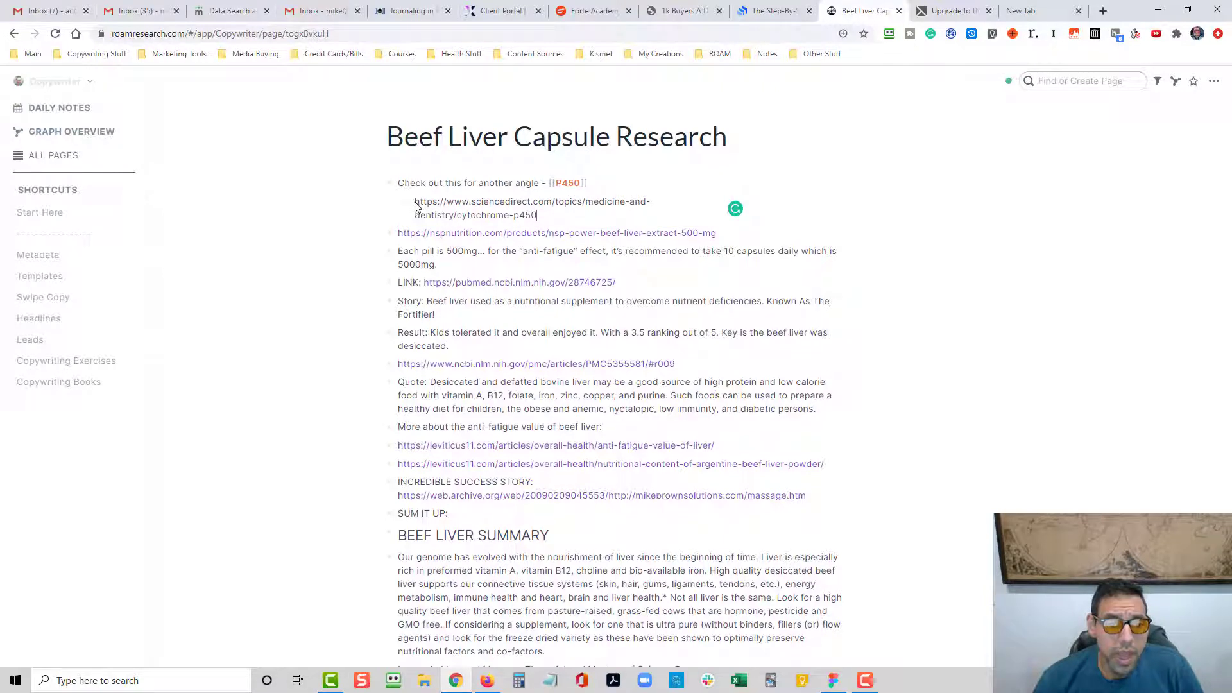
# - Insert the text "Read This" in front of the sciencedirect.com URL in the nested block
pyautogui.moveTo(552, 216); pyautogui.dragTo(417, 203)
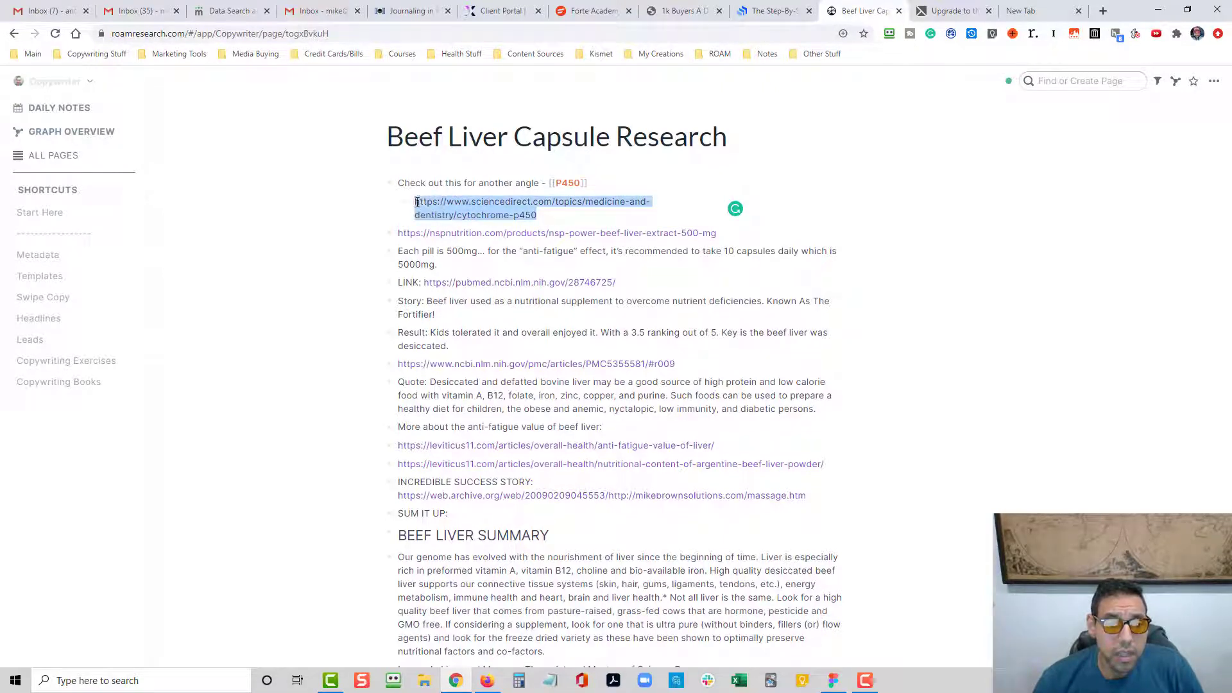
pyautogui.click(596, 219)
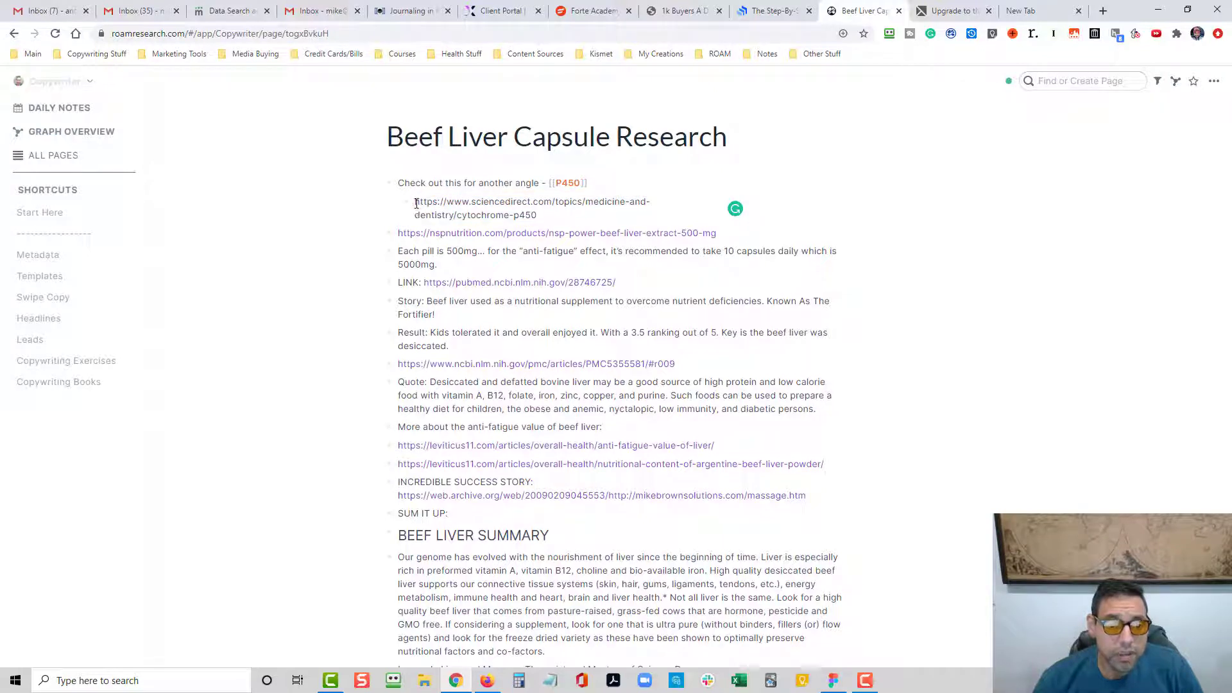
pyautogui.click(416, 204)
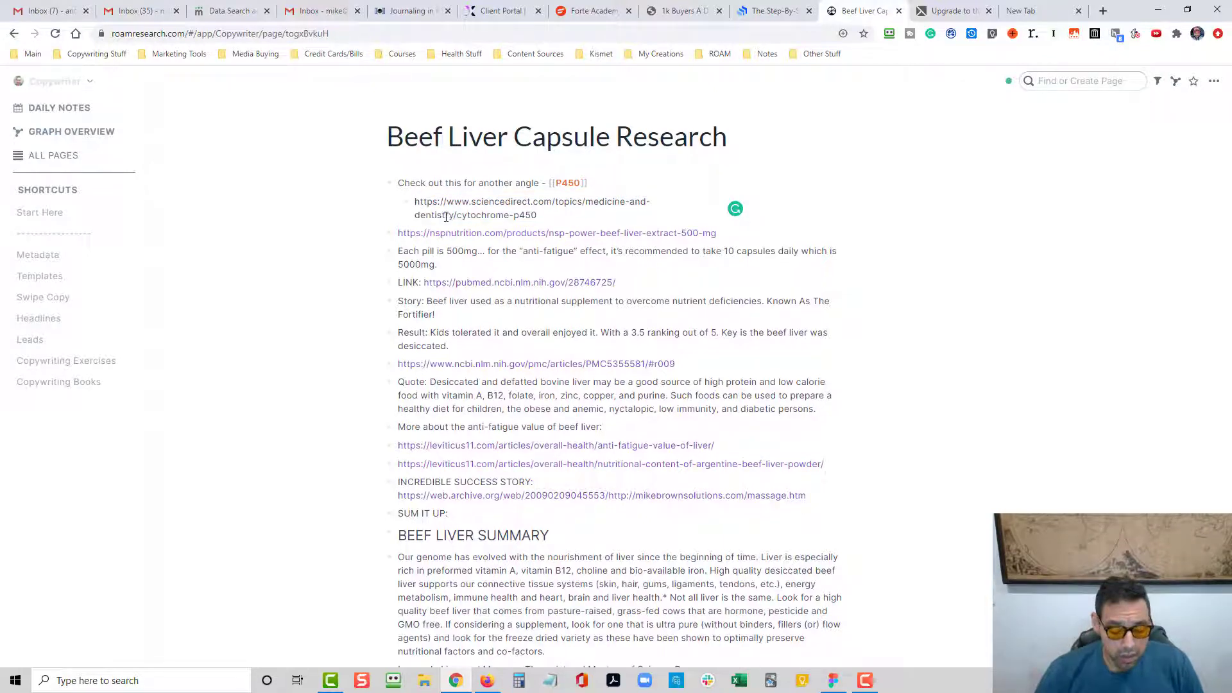
pyautogui.write('Read This')
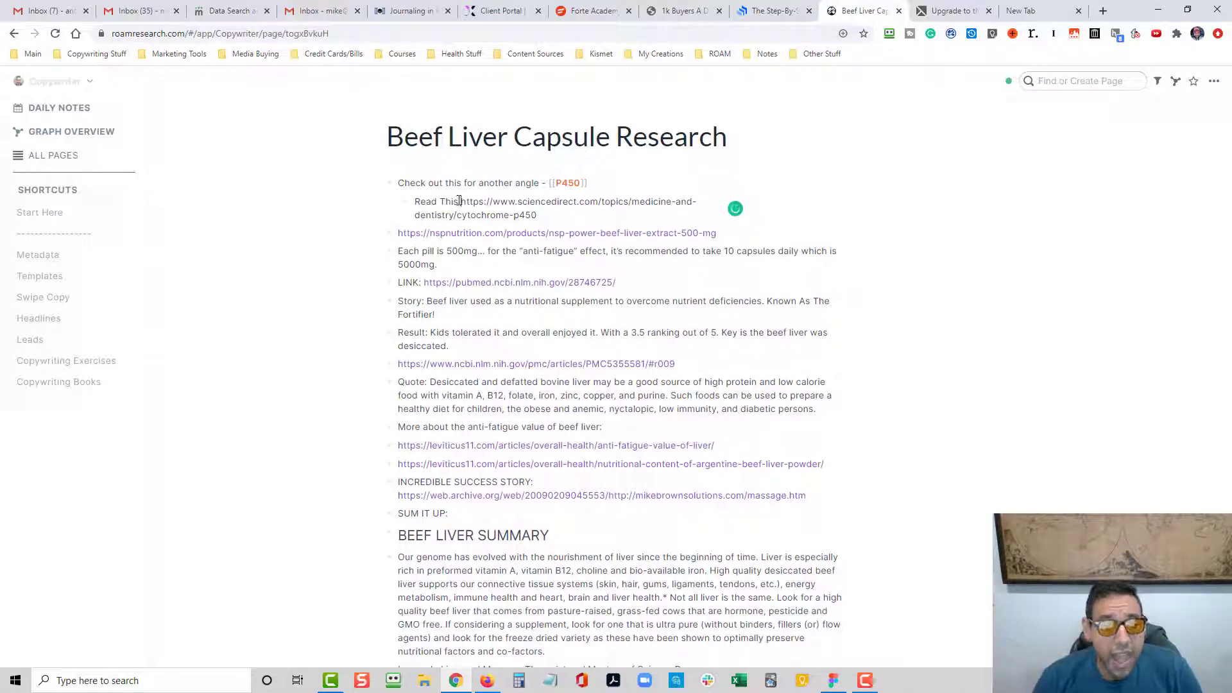
# - Convert "Read This" into a Markdown link by bracketing the text and moving the sciencedirect.com URL into parentheses right after it
pyautogui.moveTo(459, 201); pyautogui.dragTo(417, 203)
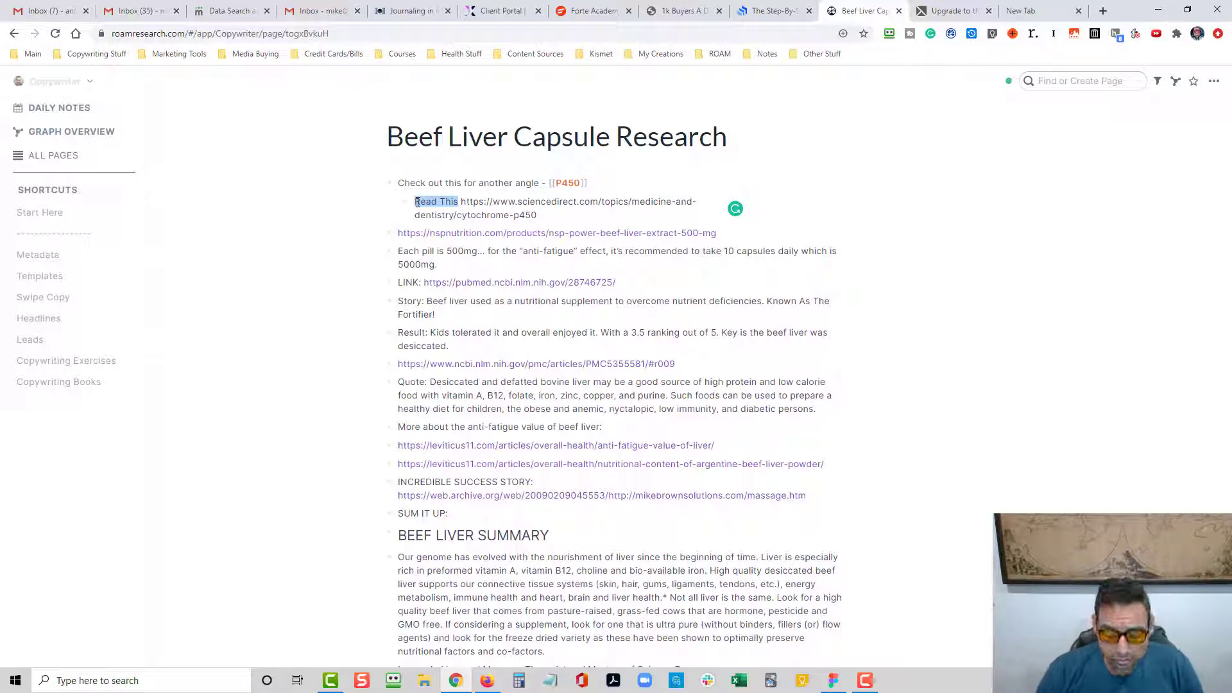
pyautogui.write('[')
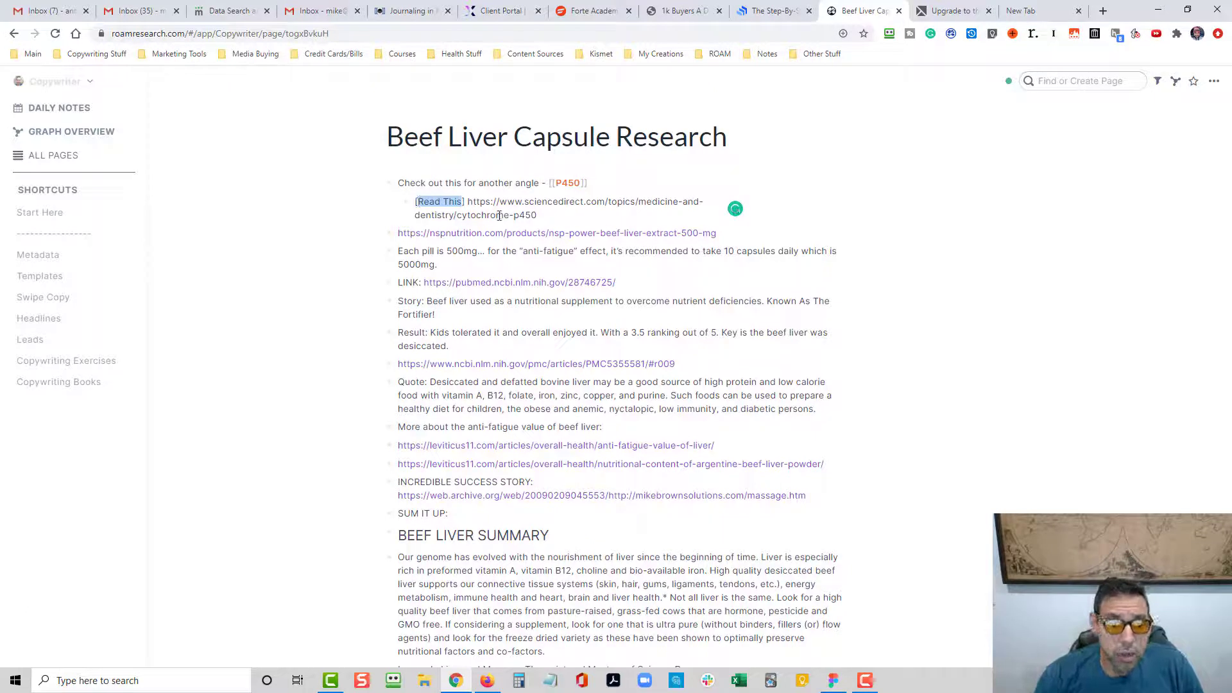
pyautogui.click(492, 215)
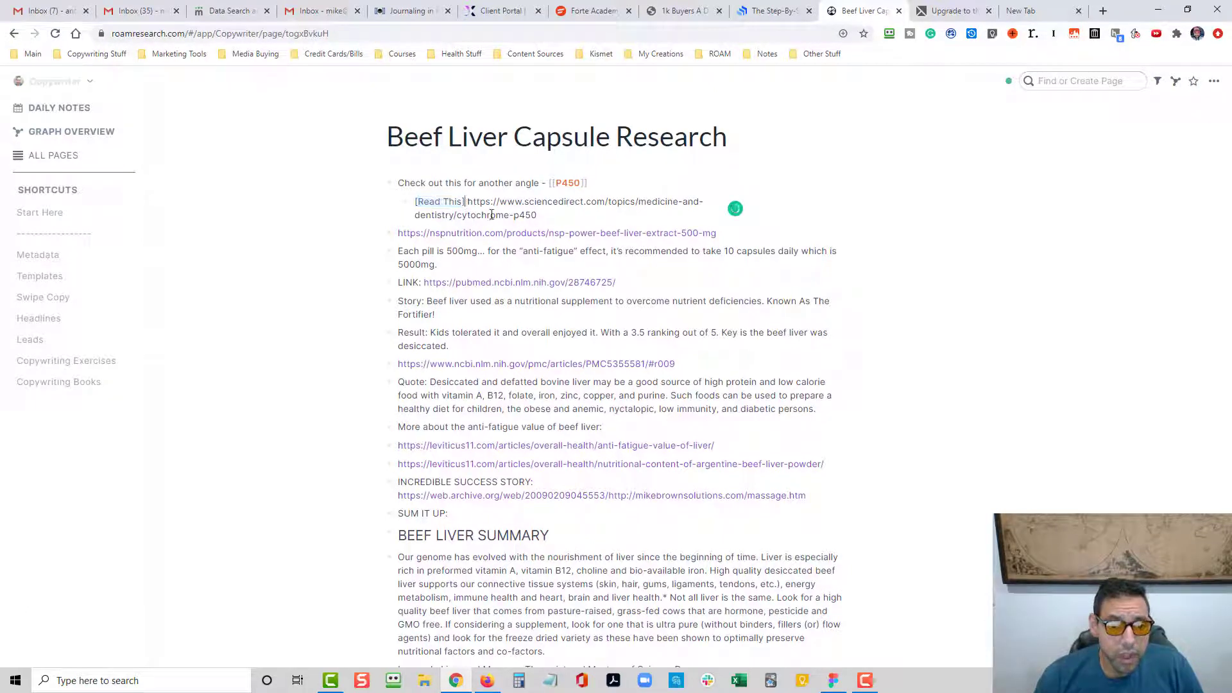
pyautogui.press('BackSpace')
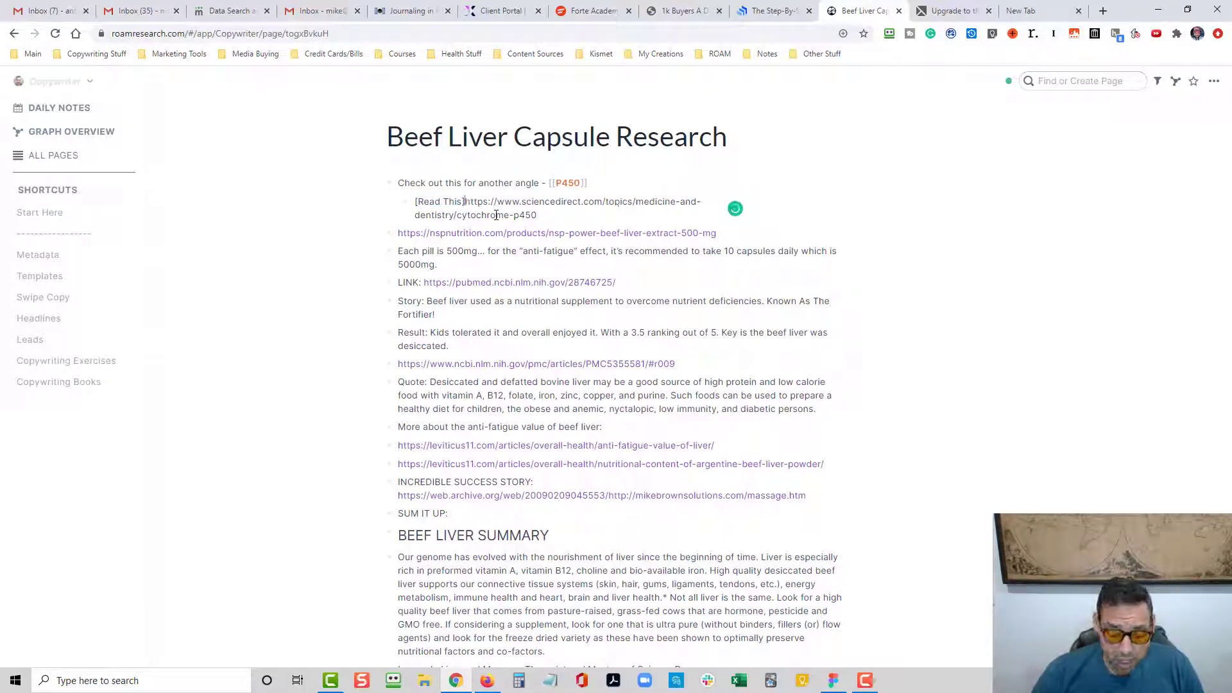
pyautogui.write('(')
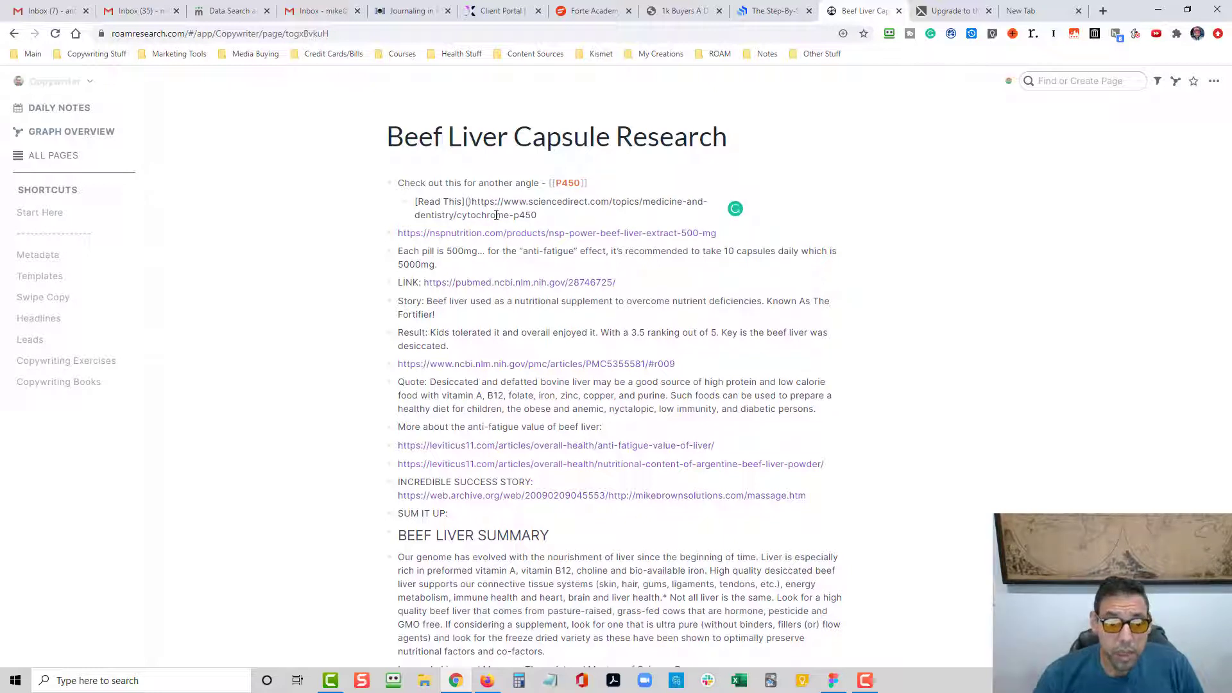
pyautogui.moveTo(538, 216); pyautogui.dragTo(475, 205)
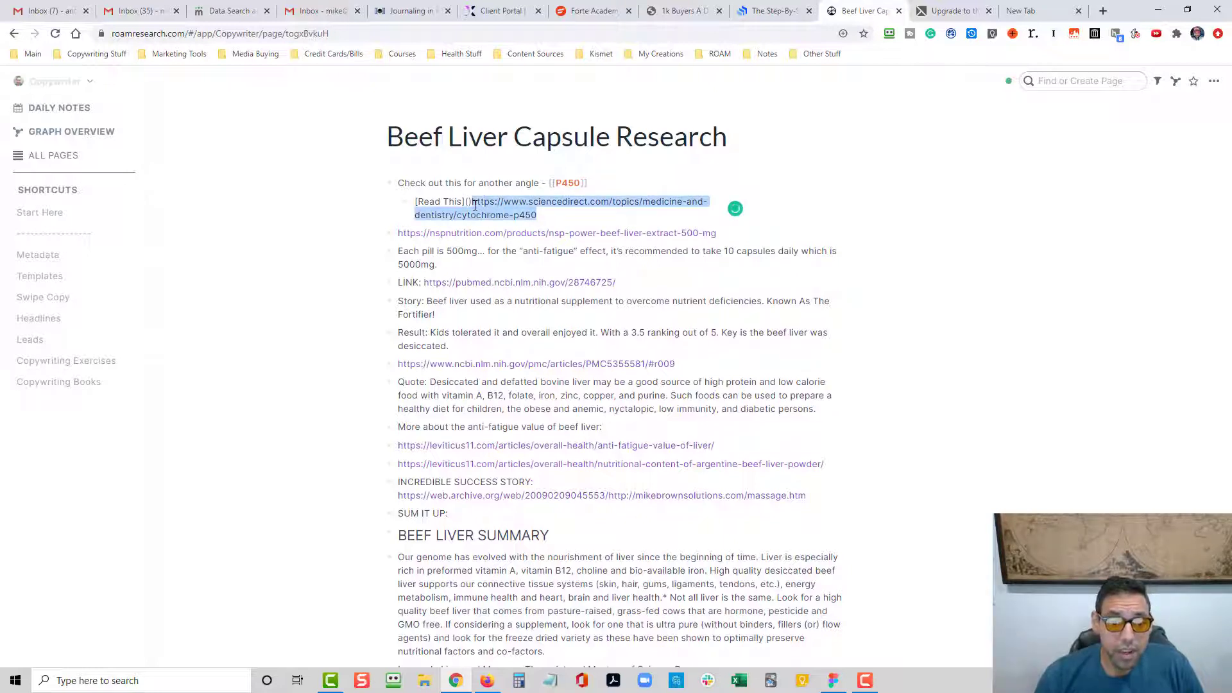
pyautogui.hotkey('ctrl', 'x')
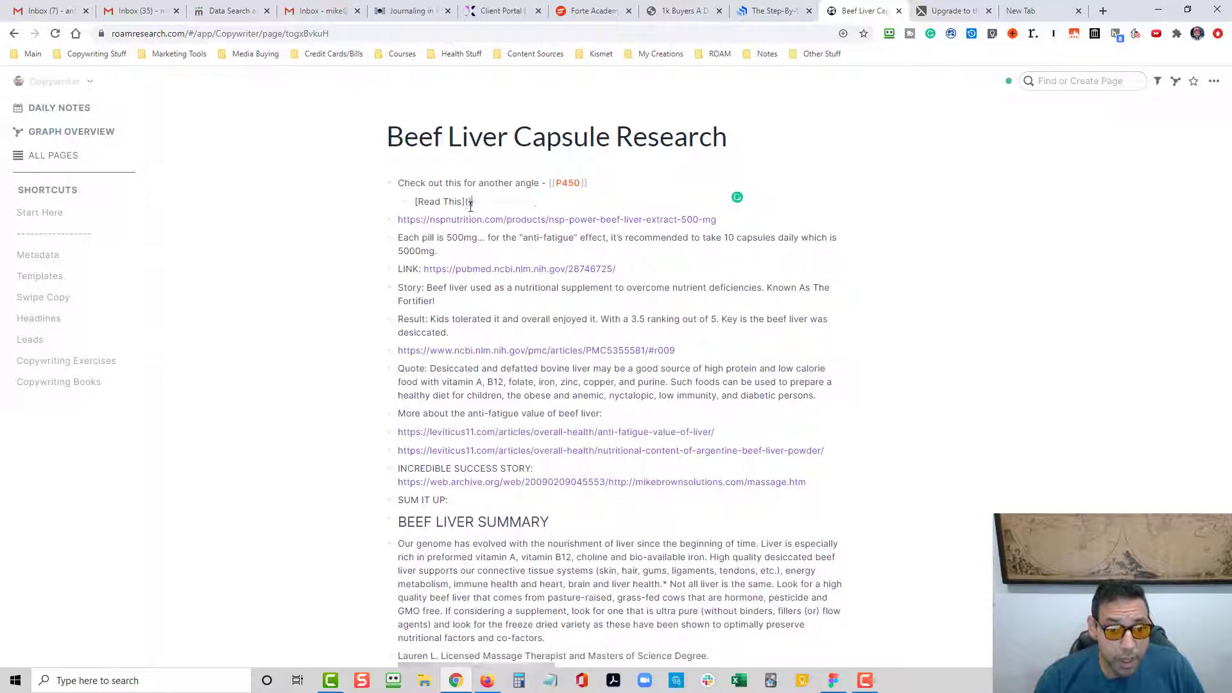
pyautogui.hotkey('ctrl', 'v')
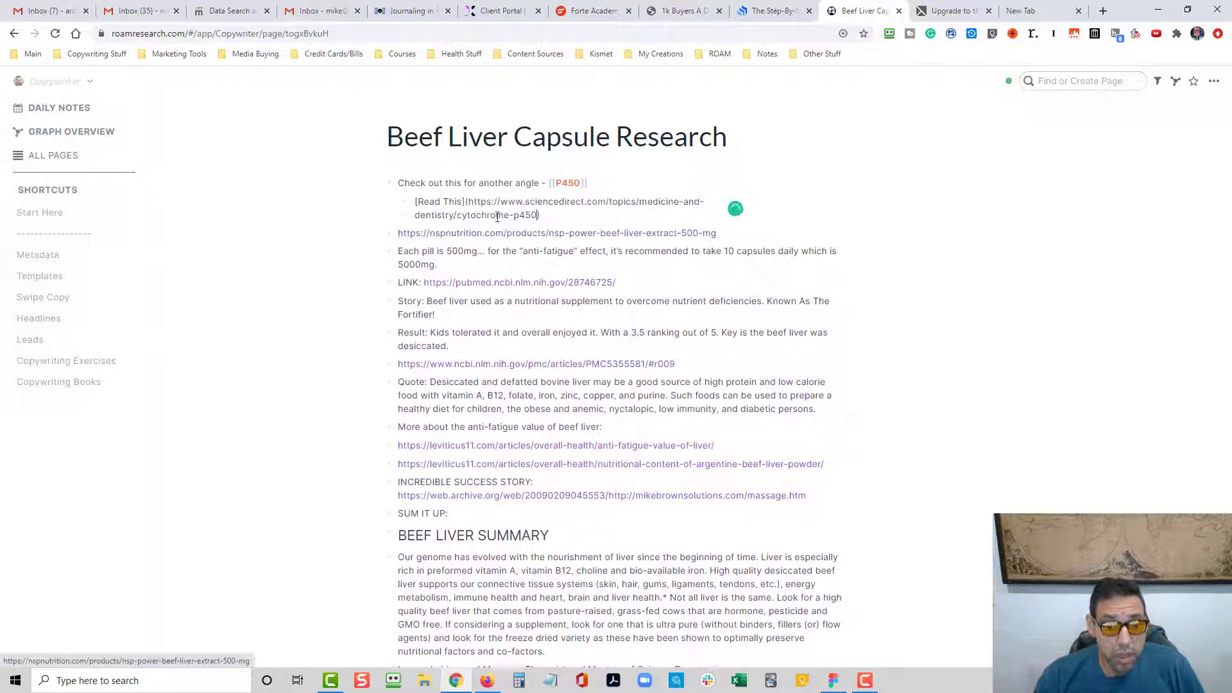
pyautogui.click(931, 345)
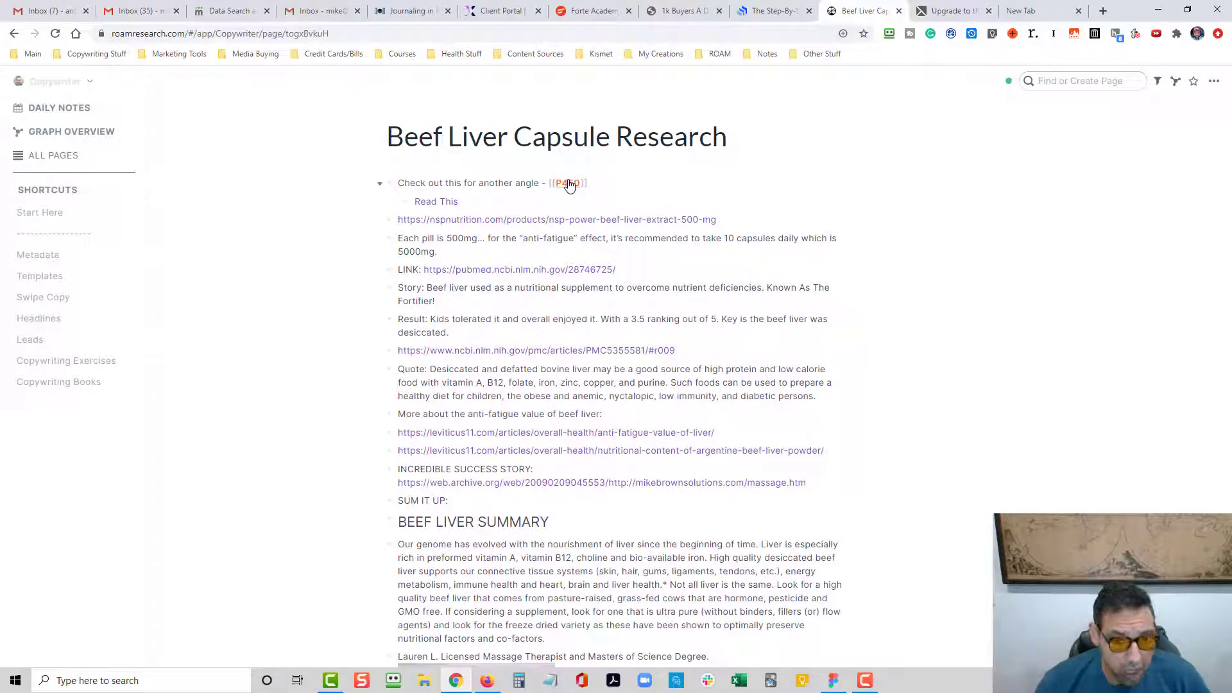
# - Open the P450 page beside the research page, show its mentions and expand the linked reference to its nested block
pyautogui.keyDown('shift'); pyautogui.click(569, 184); pyautogui.keyUp('shift')
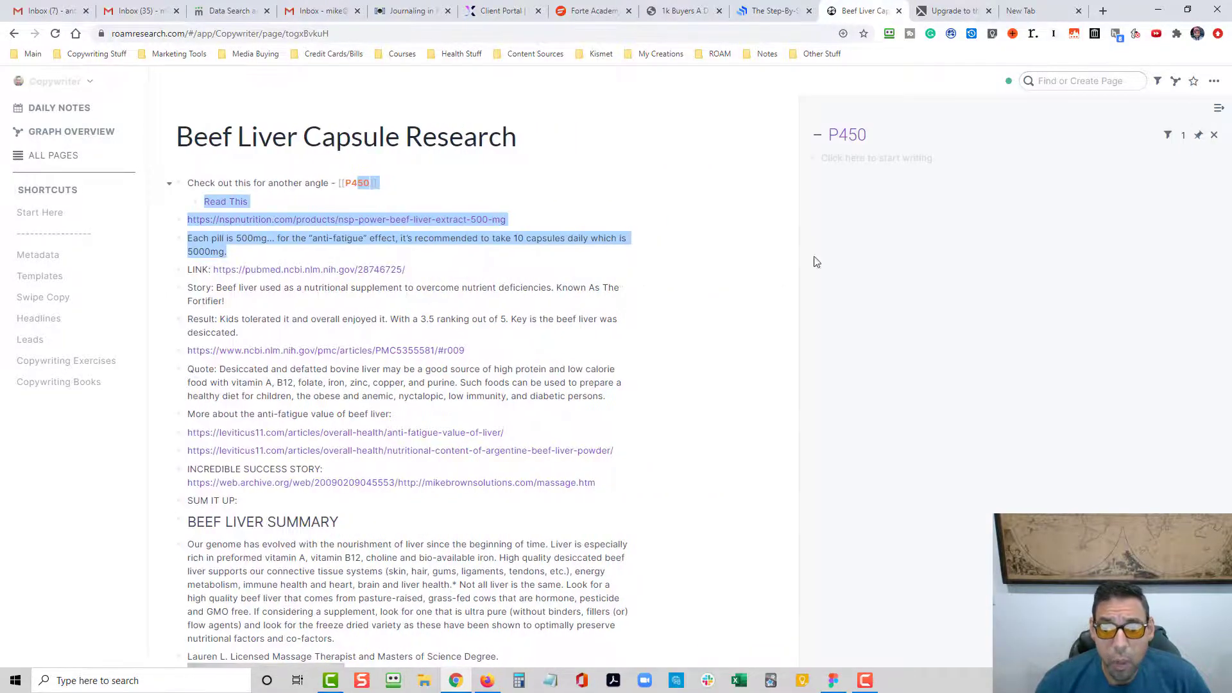
pyautogui.click(1184, 135)
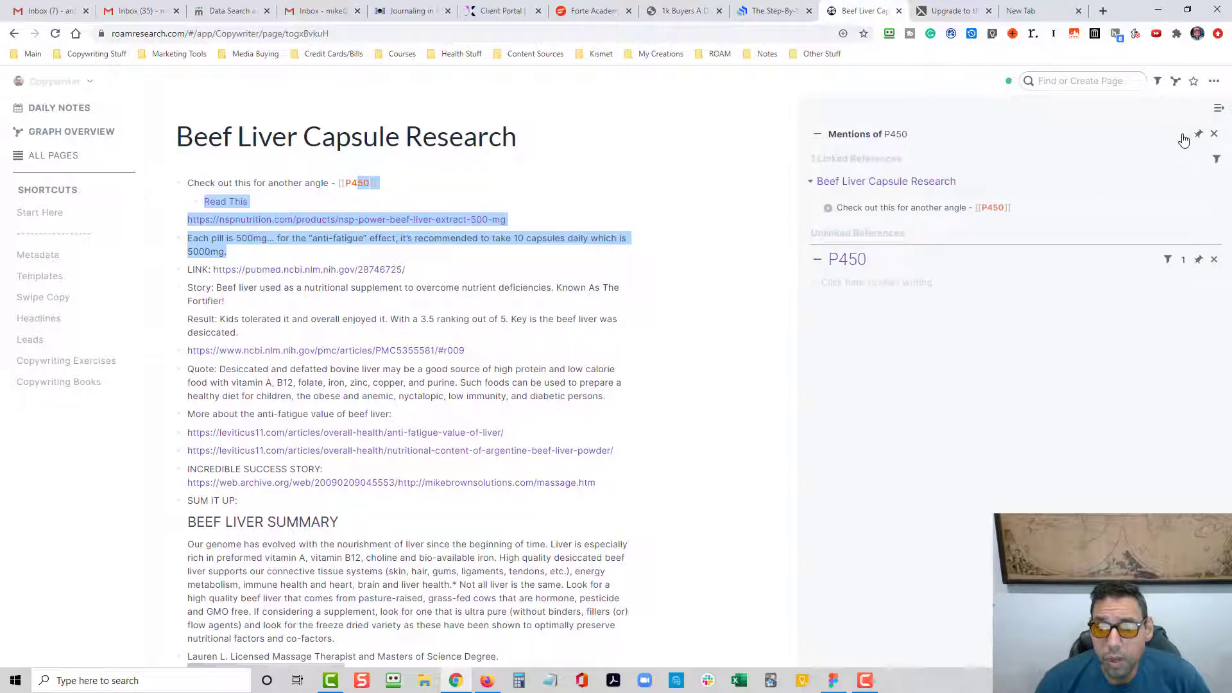
pyautogui.click(820, 210)
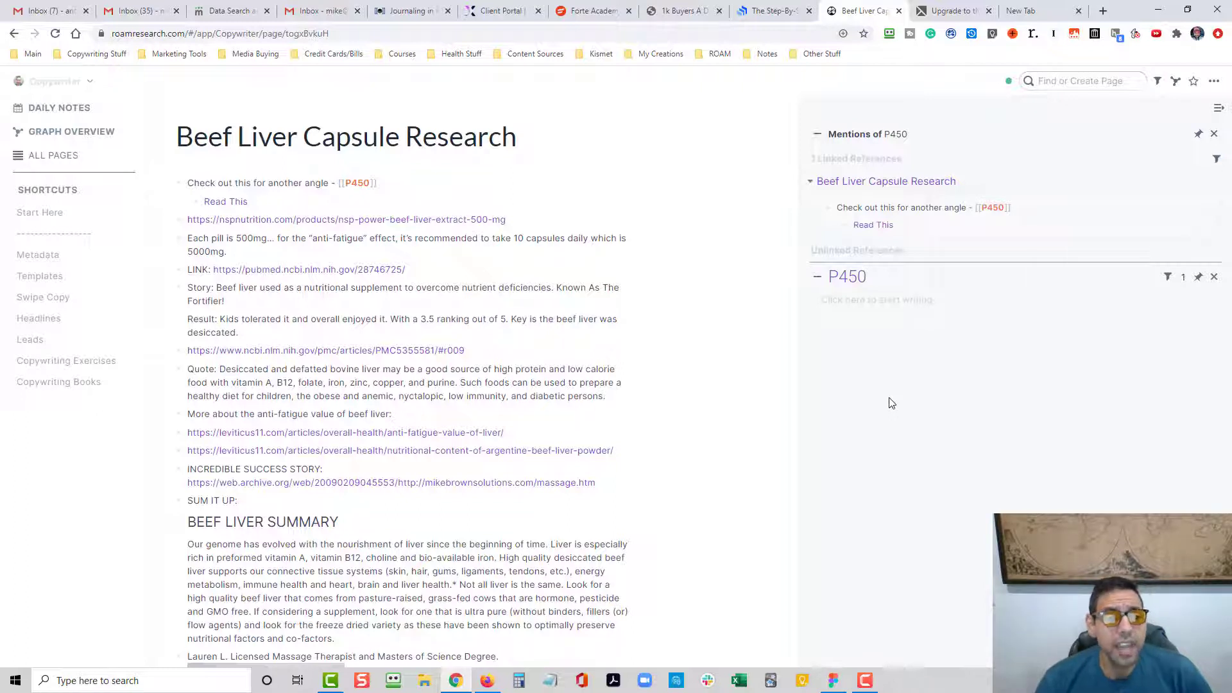
pyautogui.click(534, 224)
# - Add a top-level block reading "Beef Liver Product Page" below the "Read This" link
pyautogui.click(266, 203)
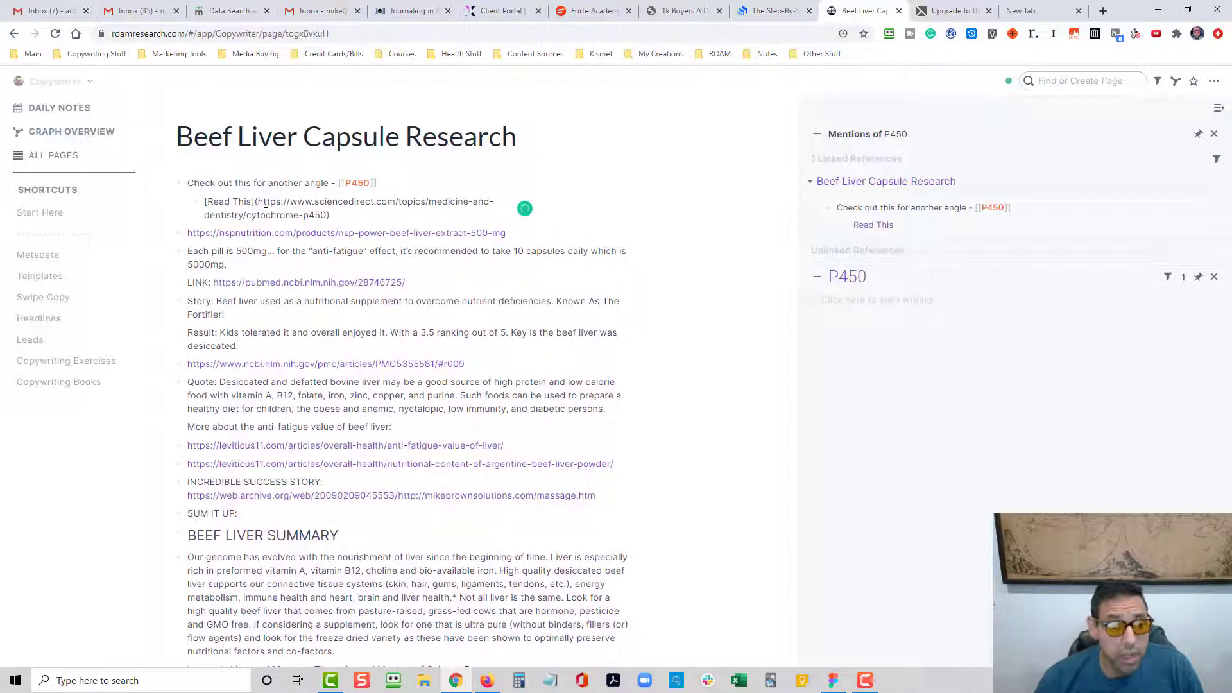
pyautogui.press('Return')
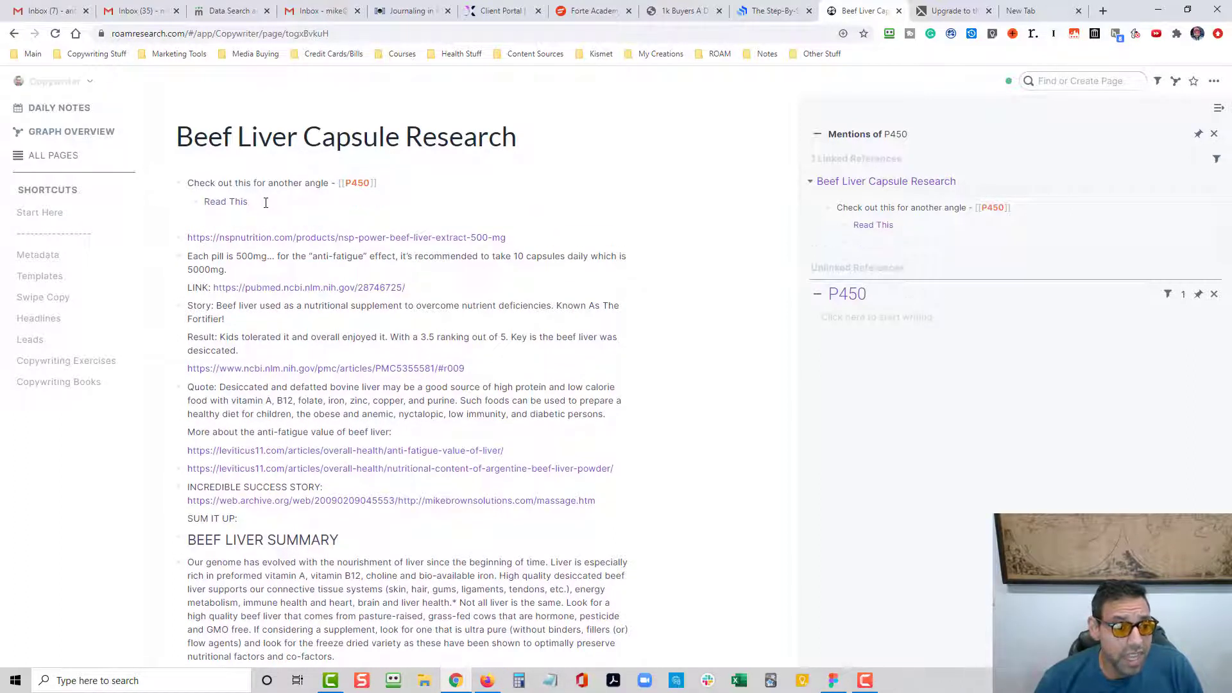
pyautogui.hotkey('shift', 'Tab')
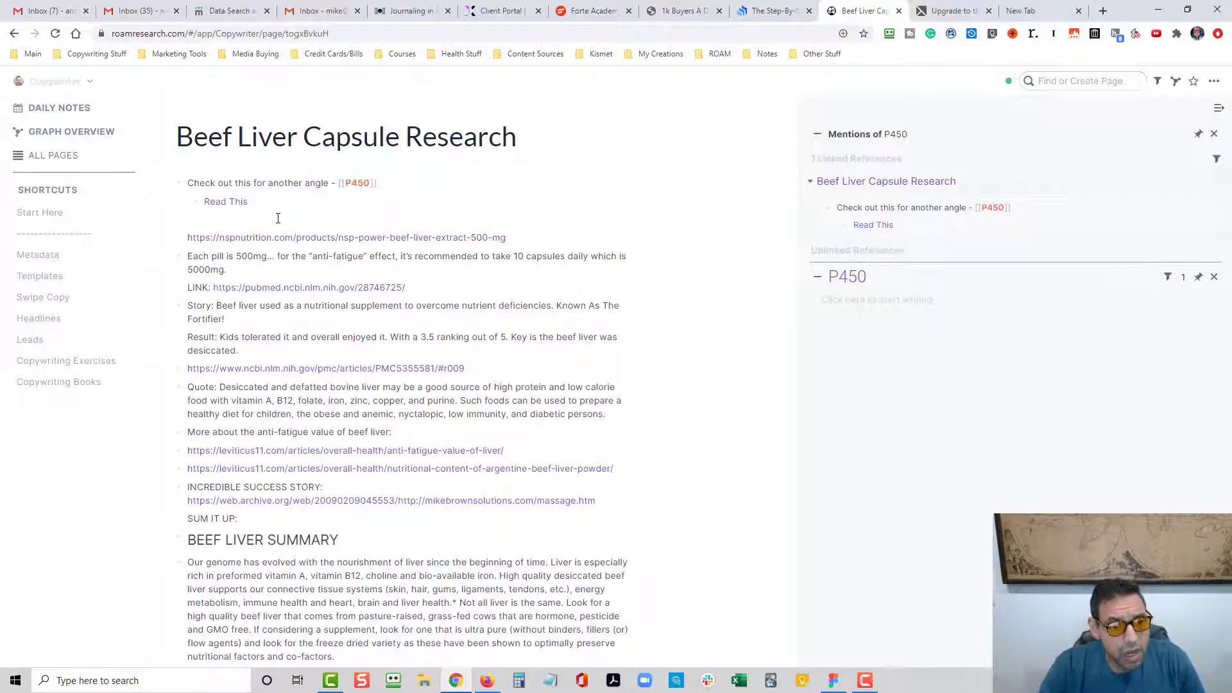
pyautogui.write('Beef Liver ')
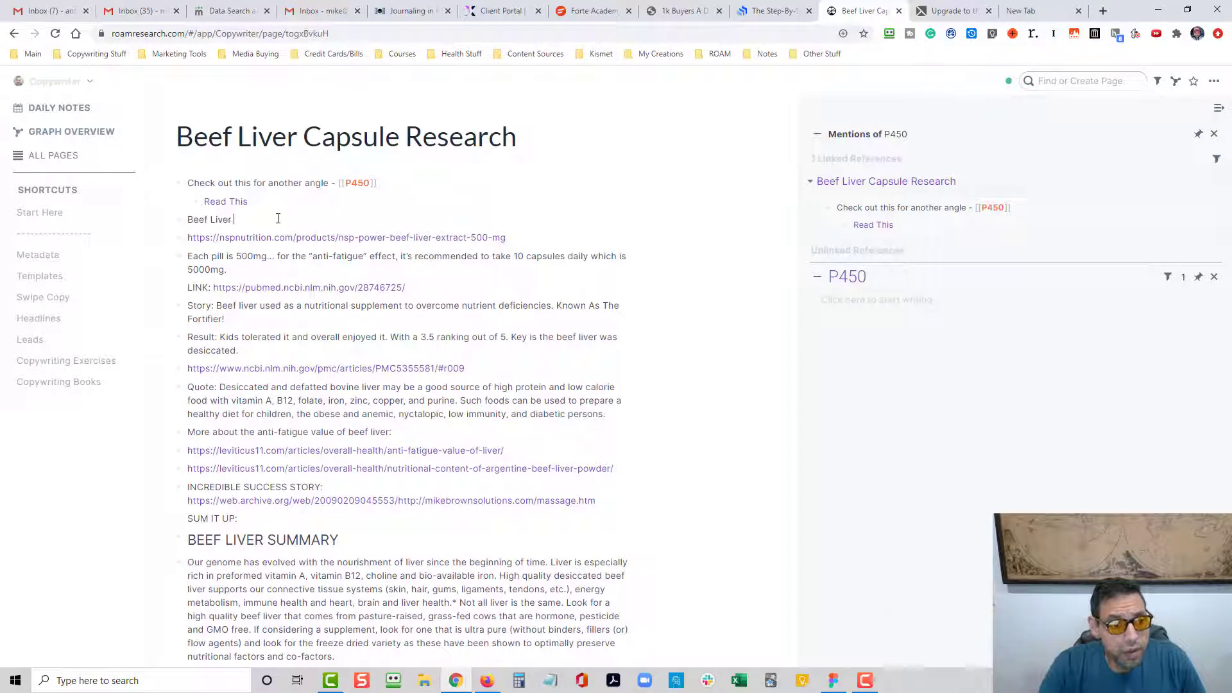
pyautogui.write('Product Page')
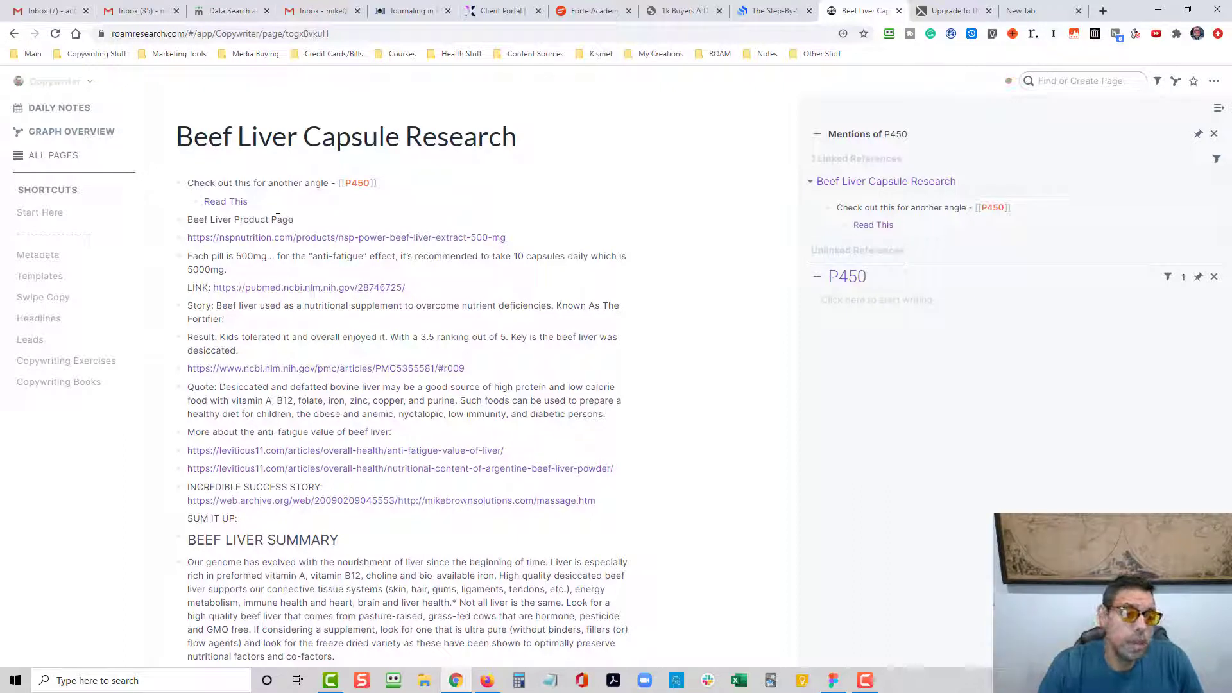
# - Add an empty block nested under "Beef Liver Product Page" and cut the nspnutrition.com URL from the block below it
pyautogui.press('Return')
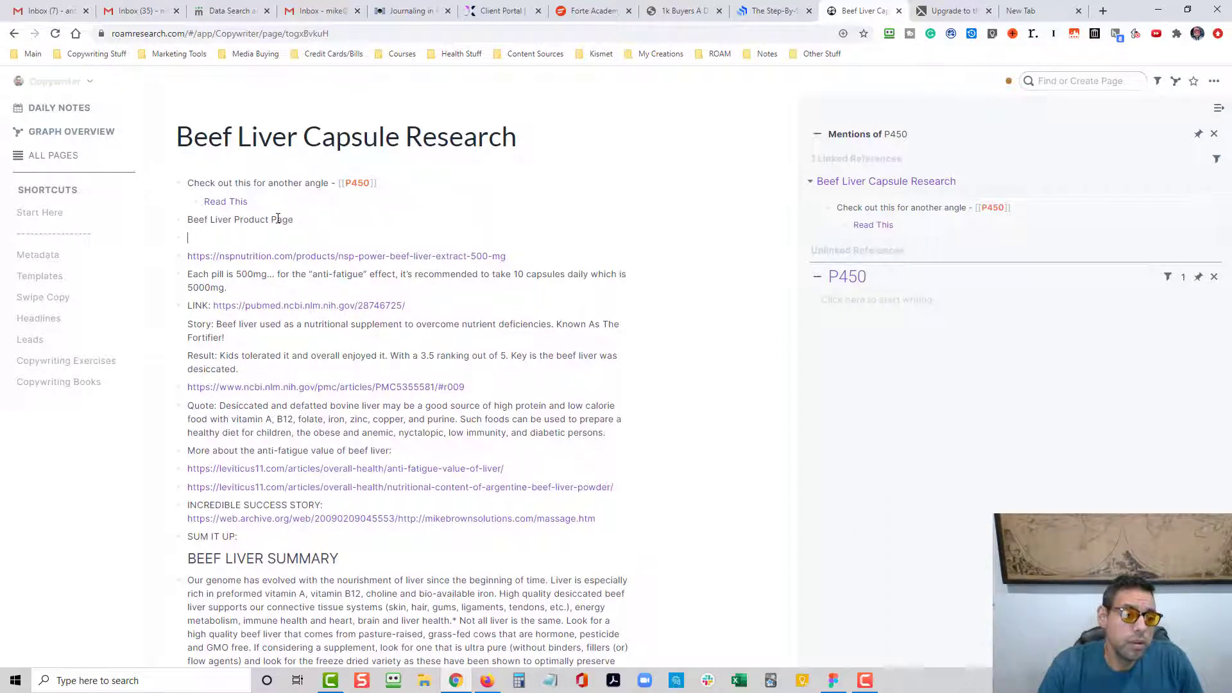
pyautogui.moveTo(504, 257); pyautogui.dragTo(190, 258)
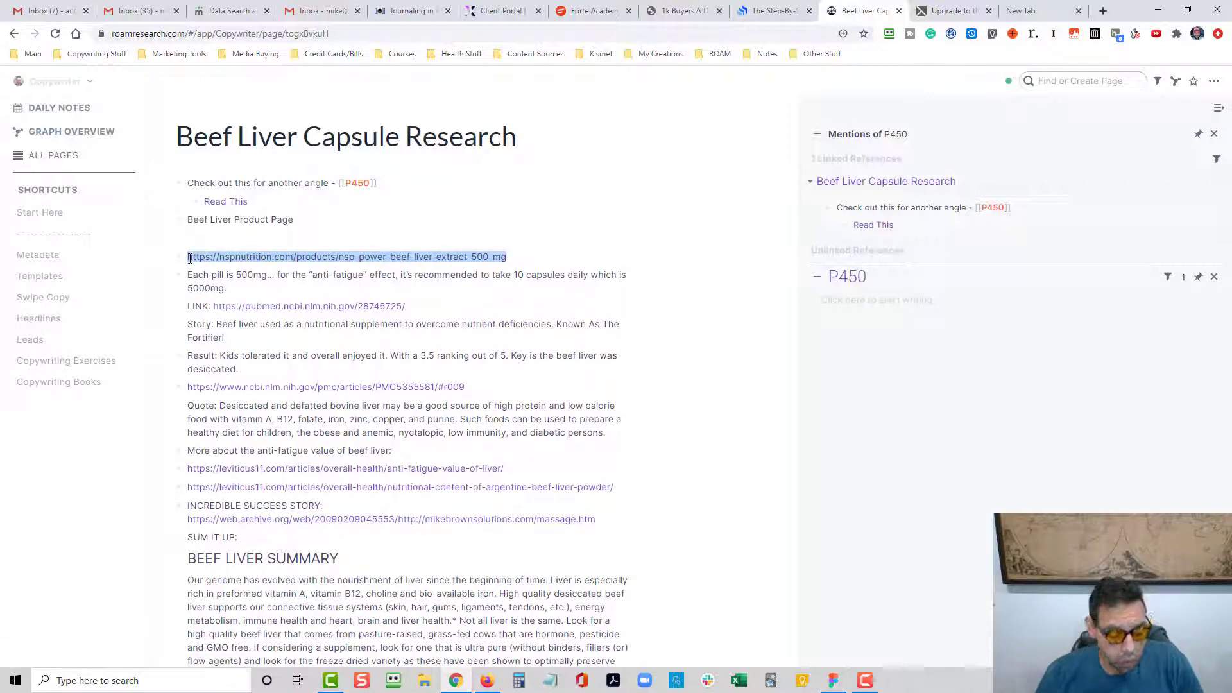
pyautogui.hotkey('ctrl', 'x')
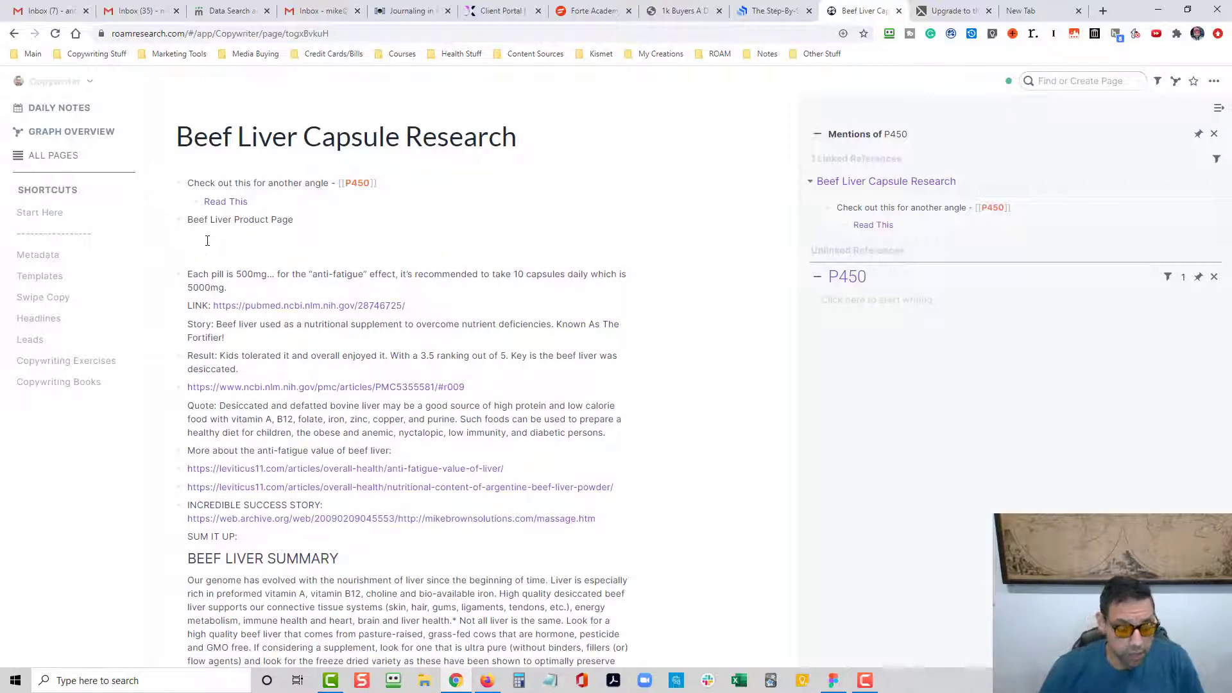
# - Fill the nested block with a Markdown link titled "NSP Beef Liver Product Page" that points to the cut nspnutrition.com URL
pyautogui.write('Read')
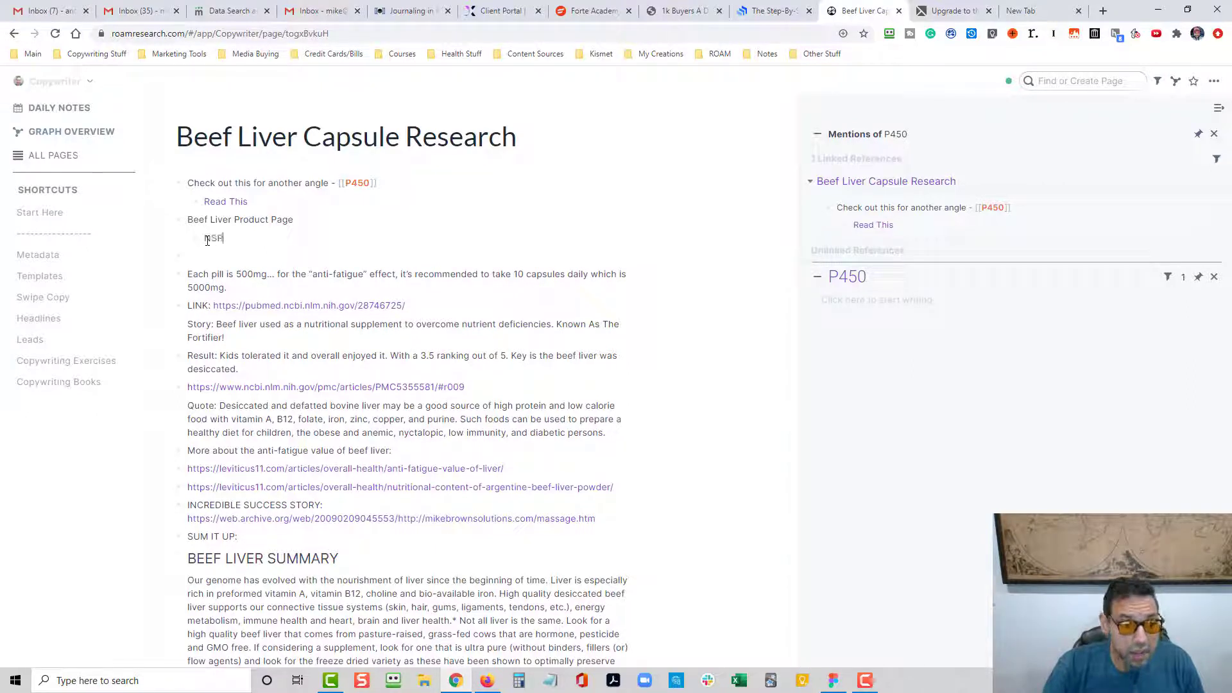
pyautogui.press('BackSpace')
pyautogui.press('BackSpace')
pyautogui.press('BackSpace')
pyautogui.press('BackSpace')
pyautogui.write('NSP ')
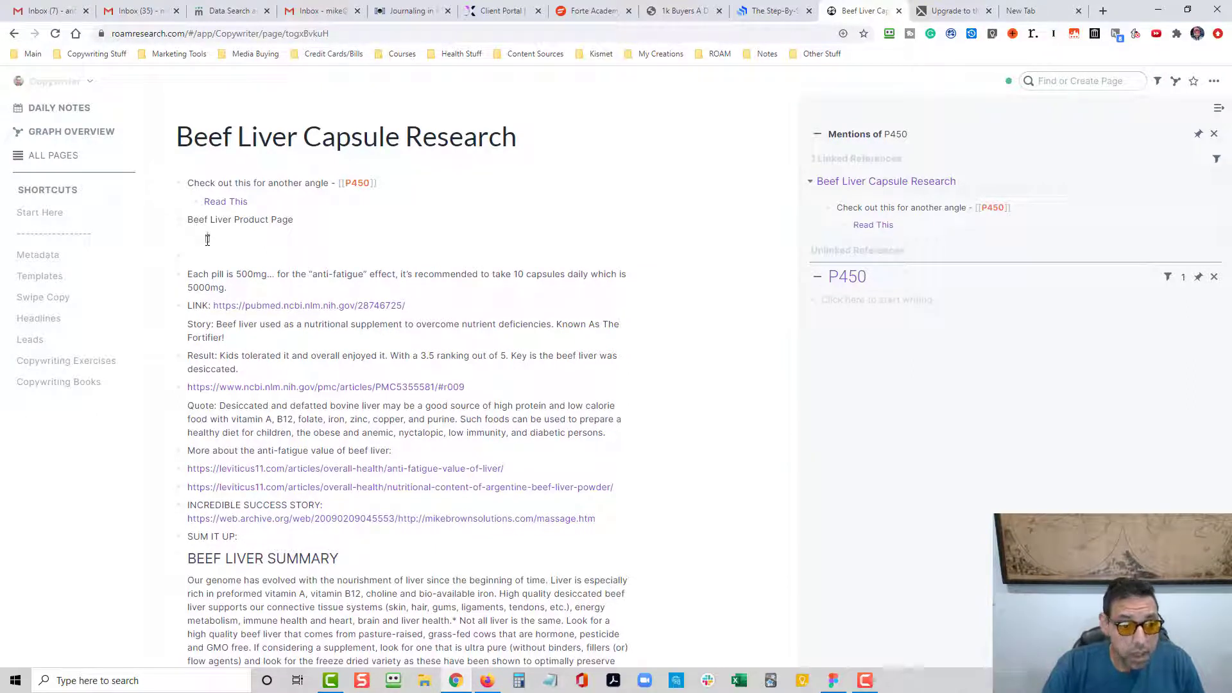
pyautogui.write('B')
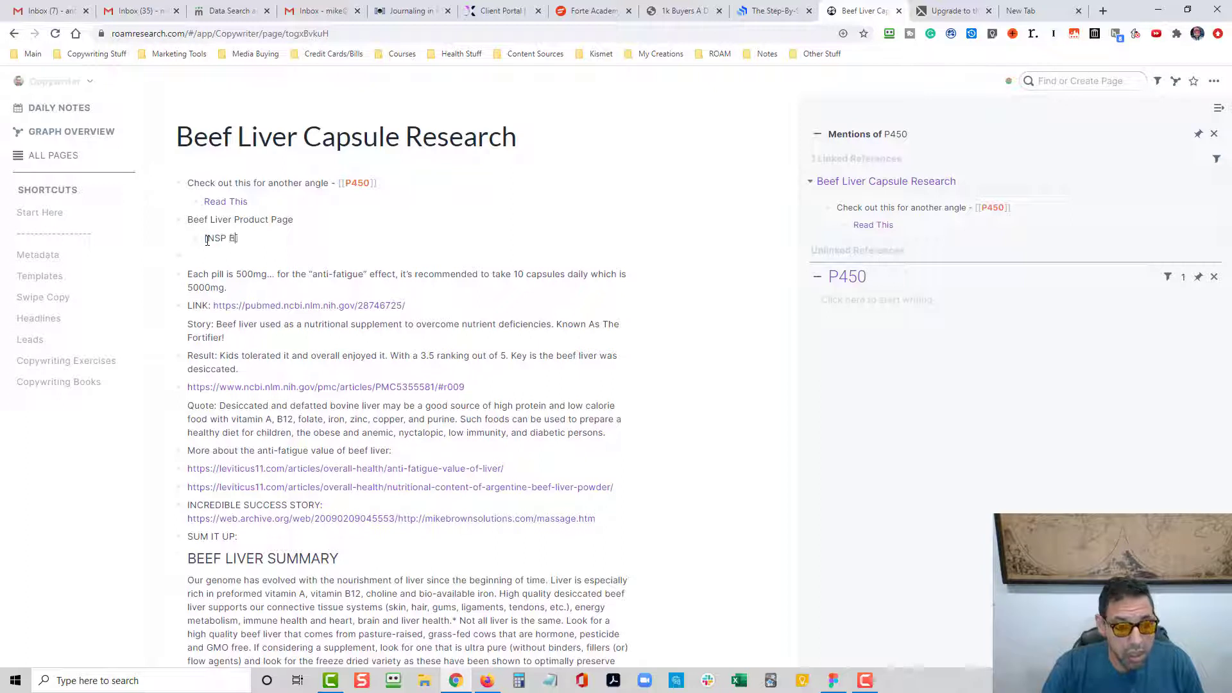
pyautogui.write('eef Liver Product Page]')
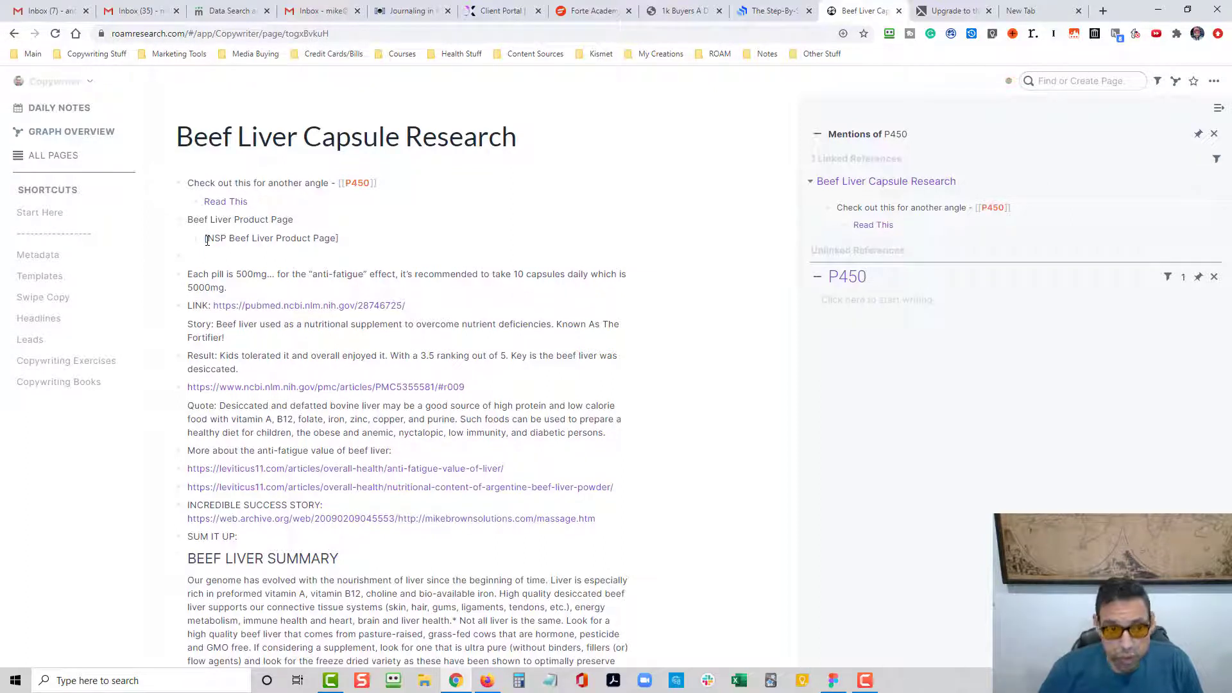
pyautogui.write('(')
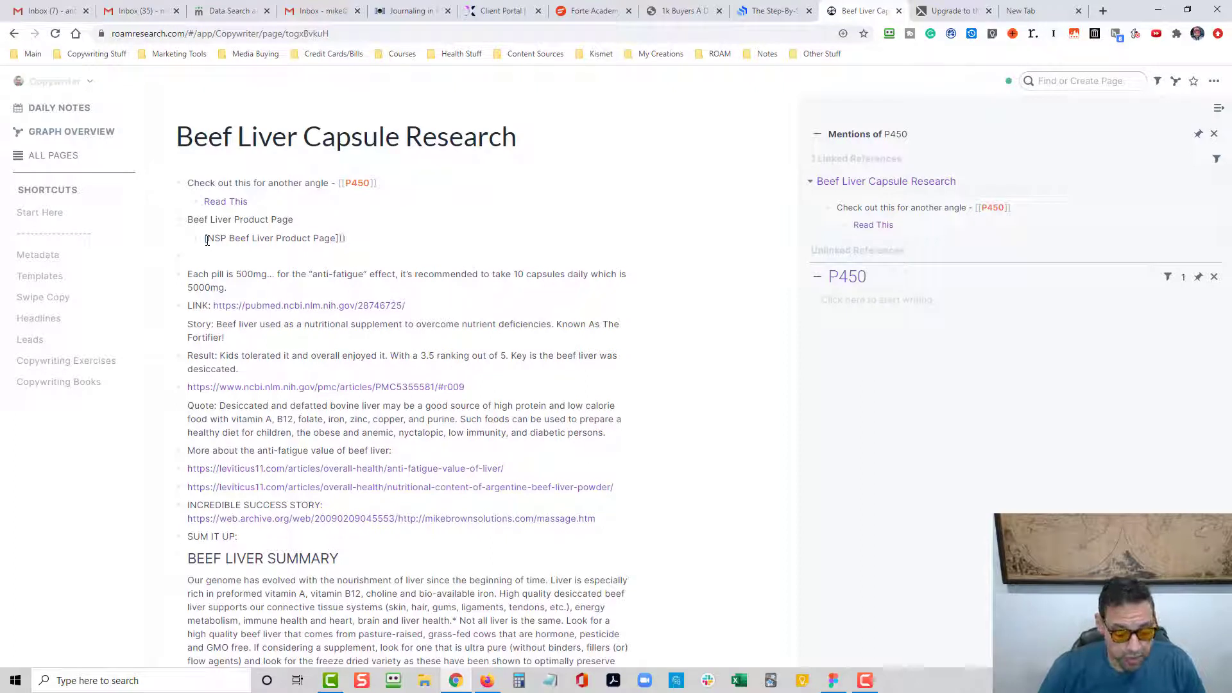
pyautogui.hotkey('ctrl', 'v')
pyautogui.click(481, 265)
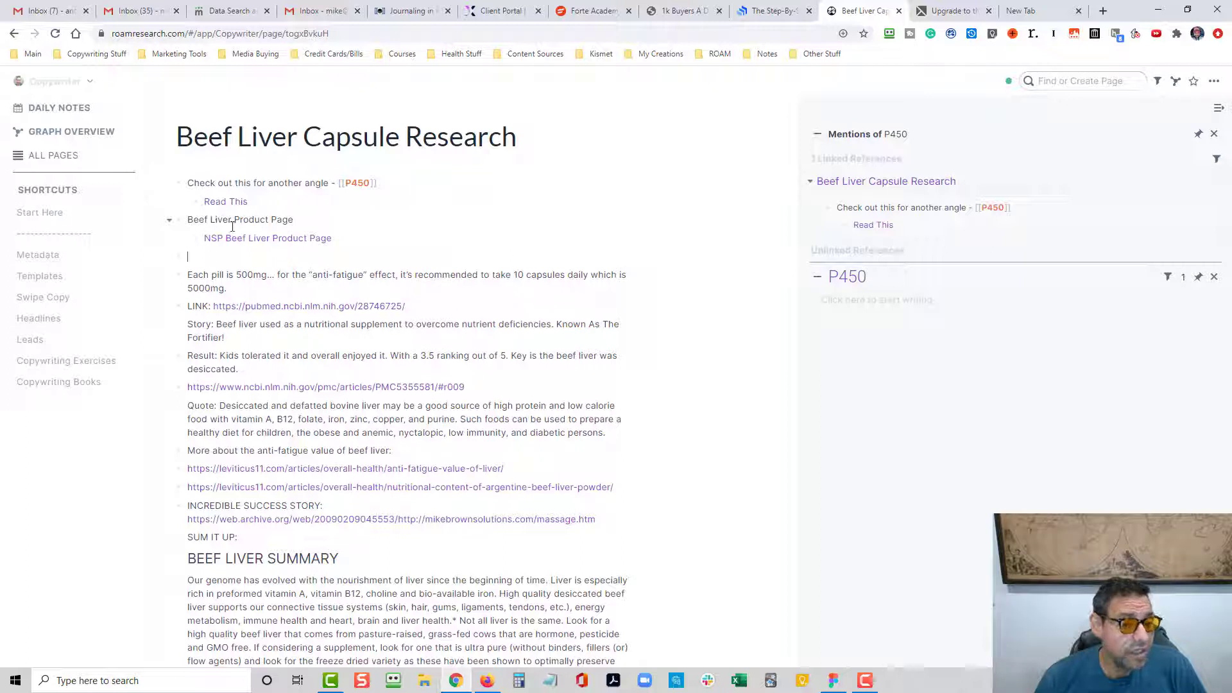
# - Turn the words "Beef Liver" in the "Beef Liver Product Page" block into a [[Beef Liver]] page link
pyautogui.moveTo(232, 221); pyautogui.dragTo(190, 220)
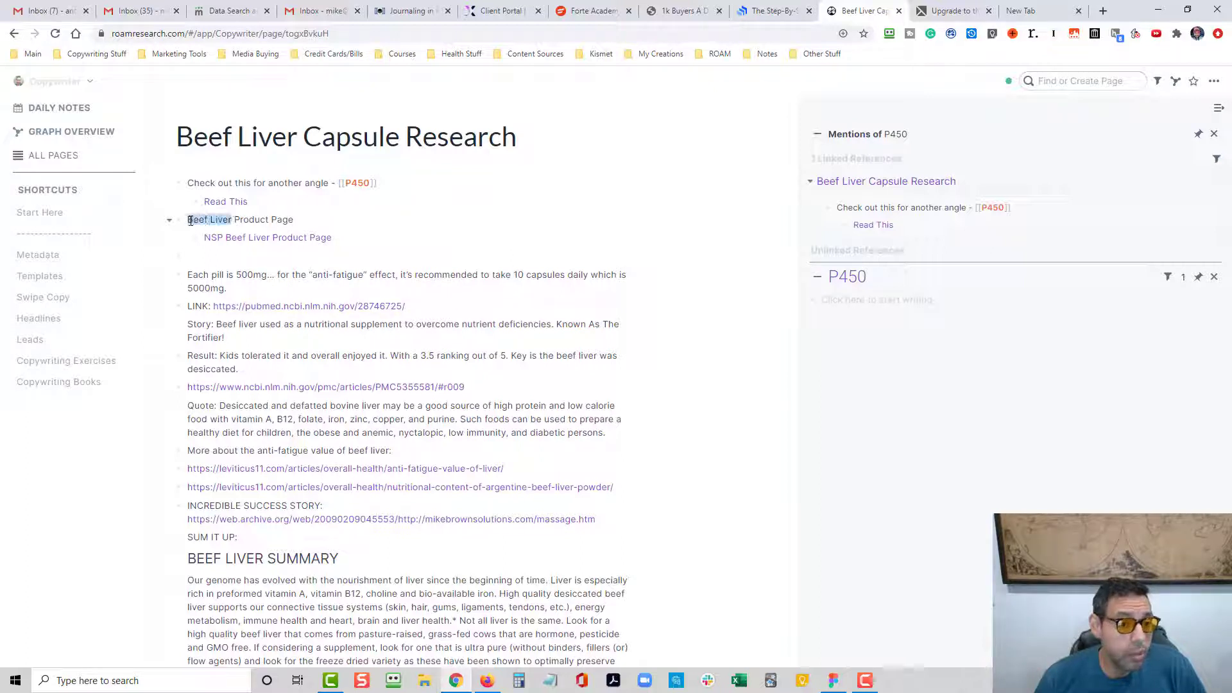
pyautogui.write('[[')
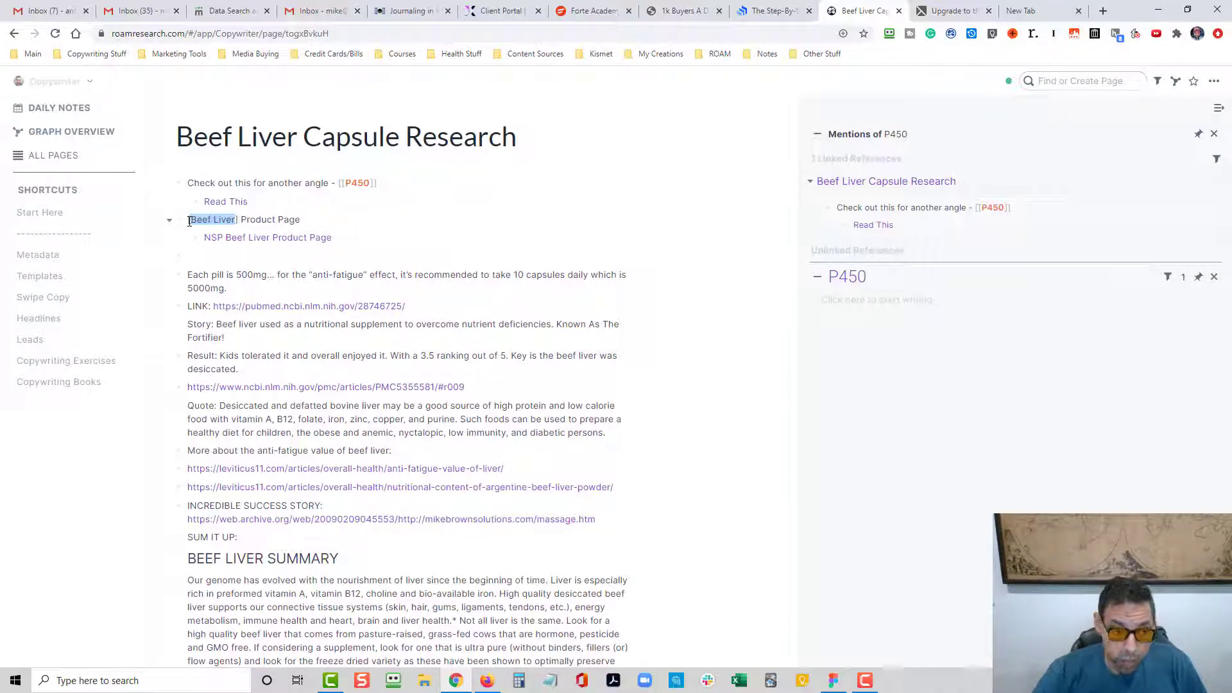
pyautogui.click(523, 228)
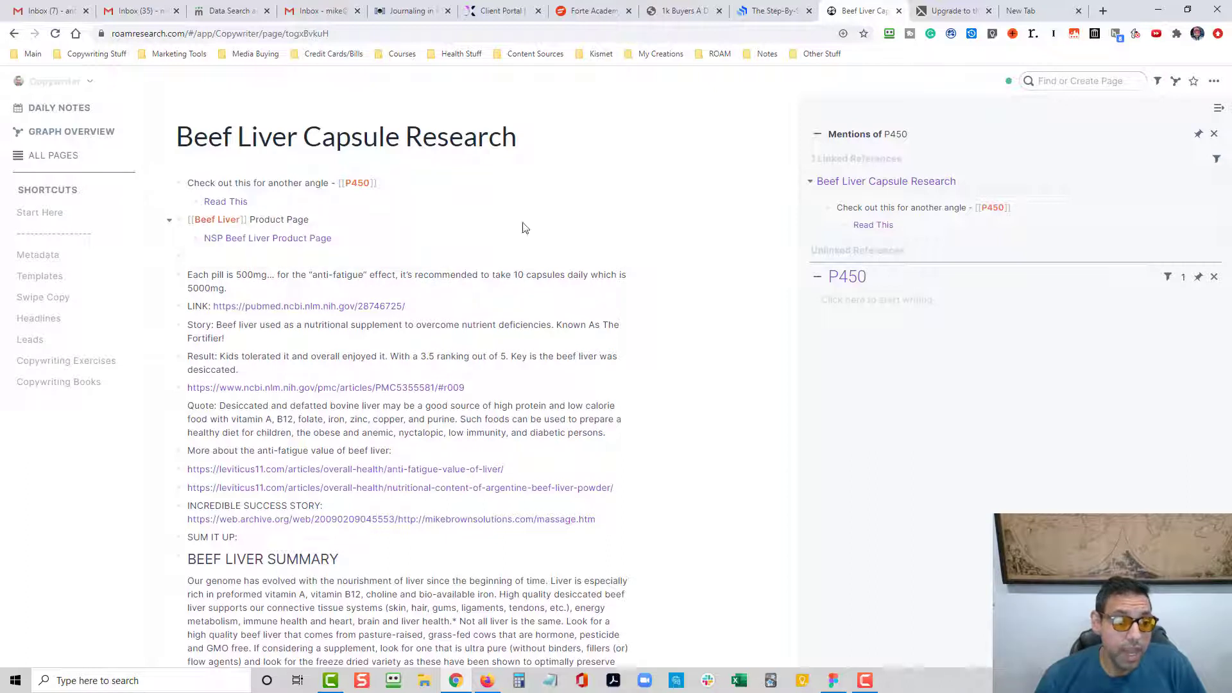
pyautogui.click(392, 243)
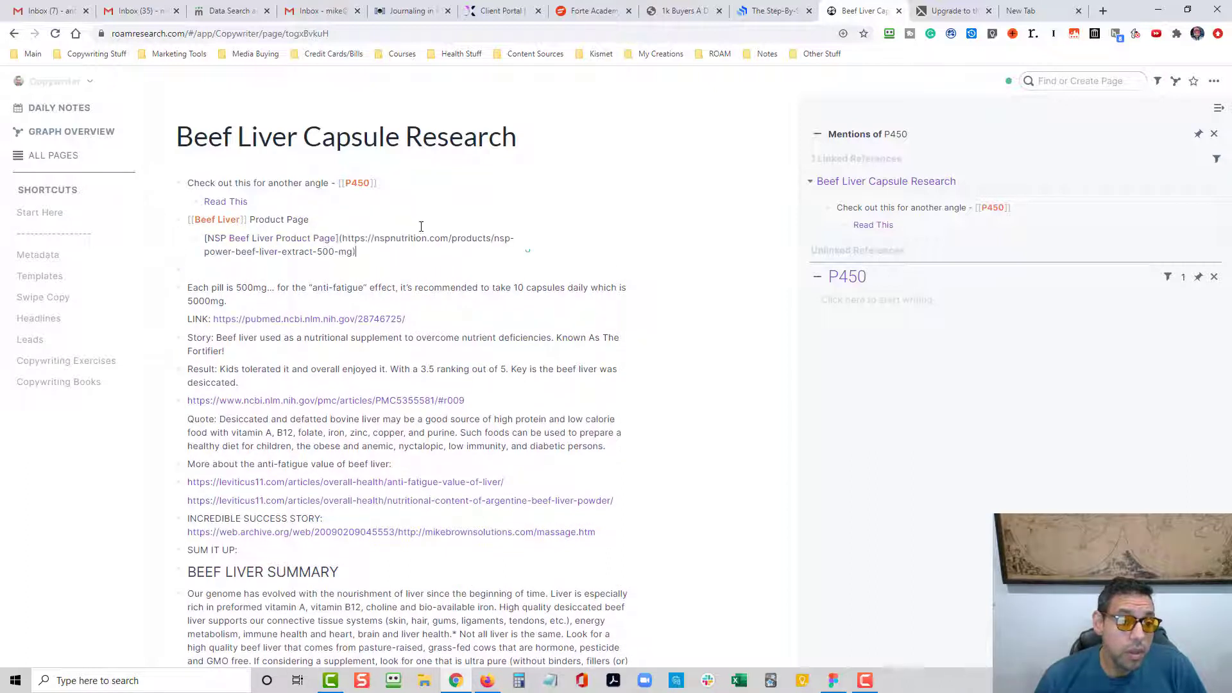
# - Append the tag #[[Beef Liver]] to the end of the Beef Liver Product Page block
pyautogui.click(365, 218)
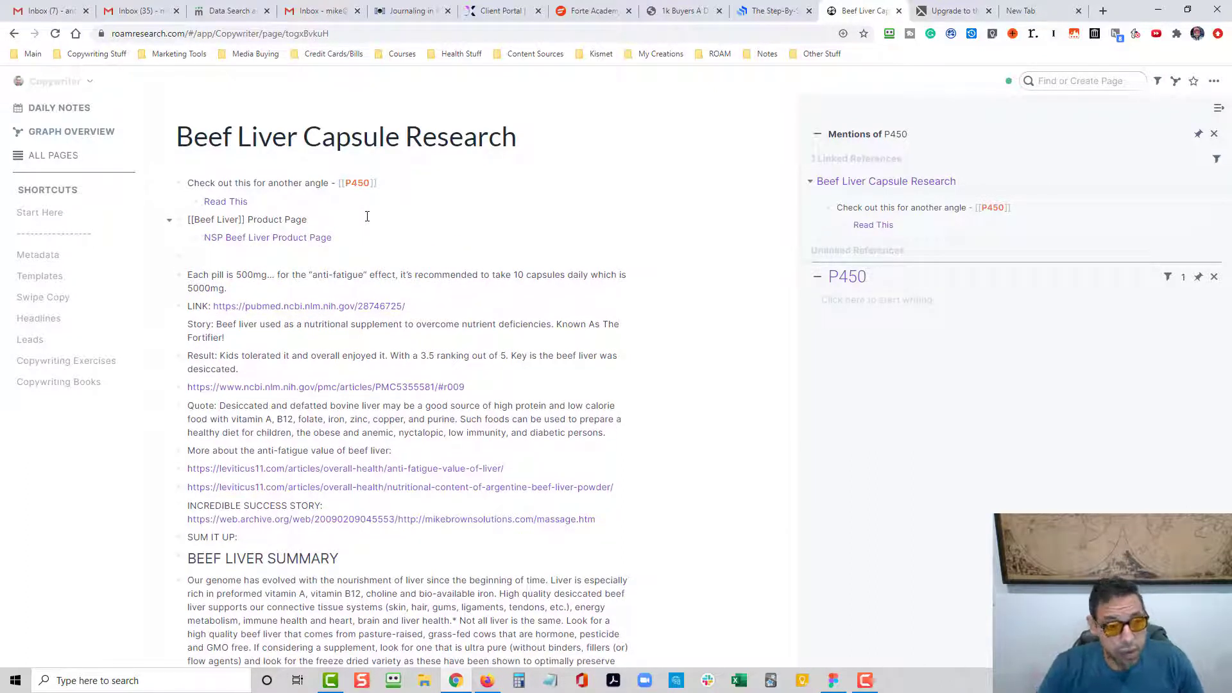
pyautogui.write('#')
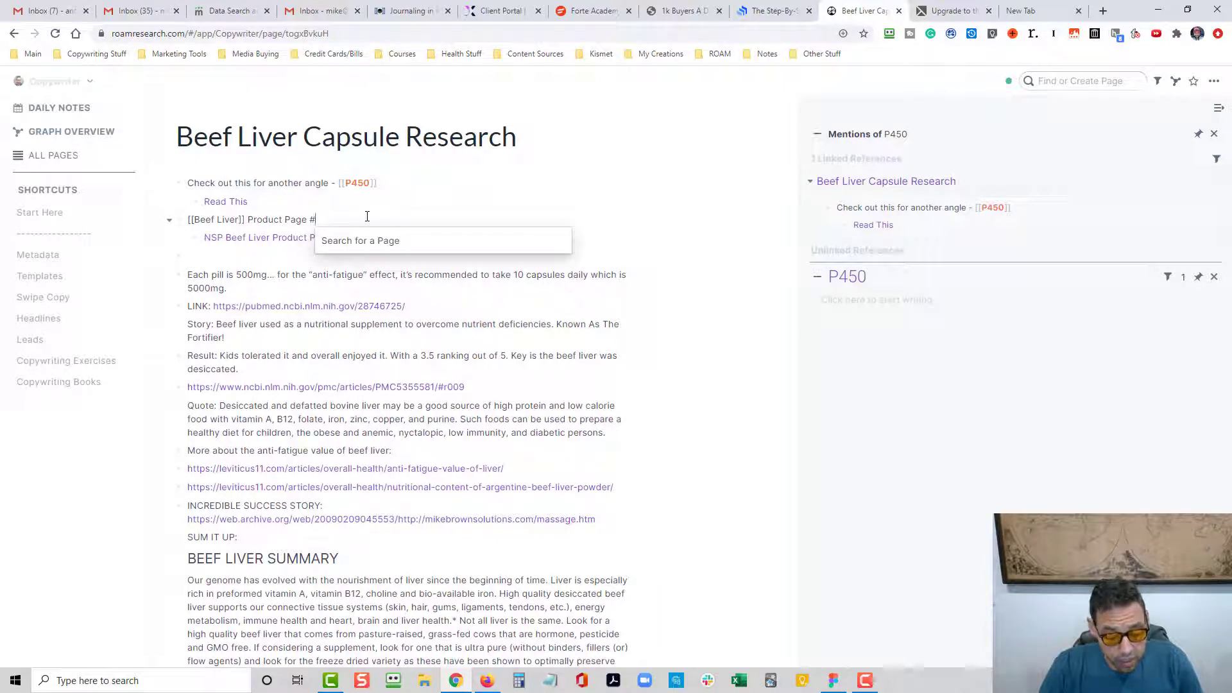
pyautogui.write('beef')
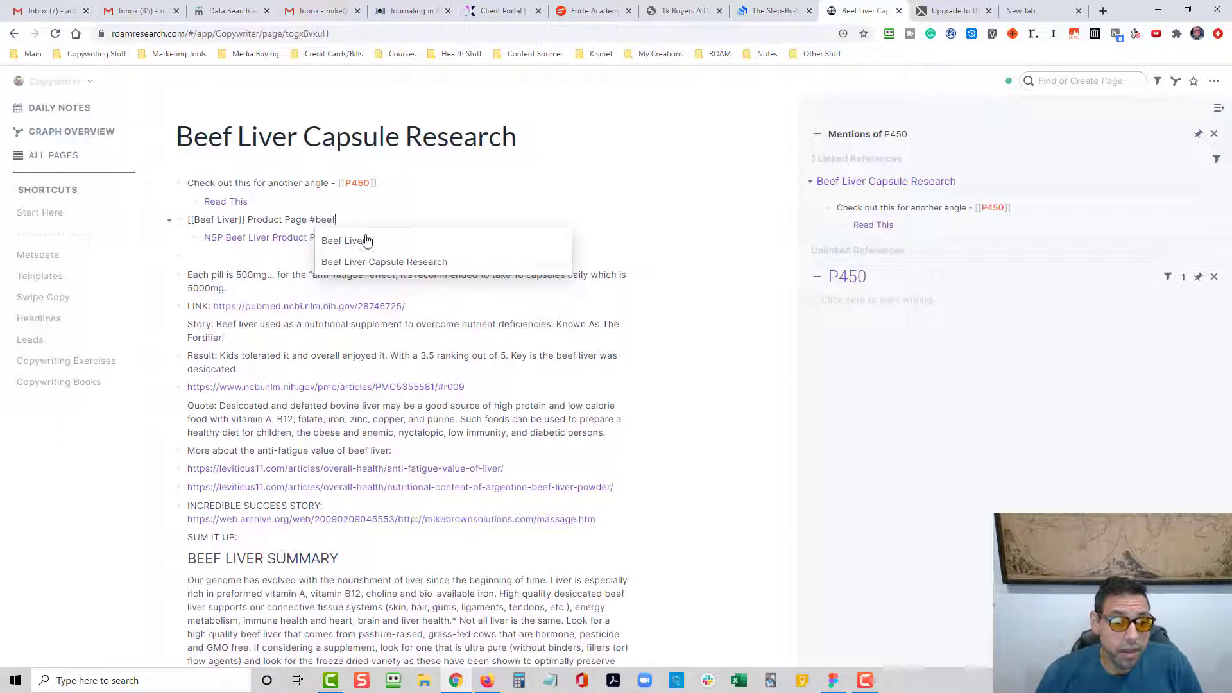
pyautogui.click(362, 240)
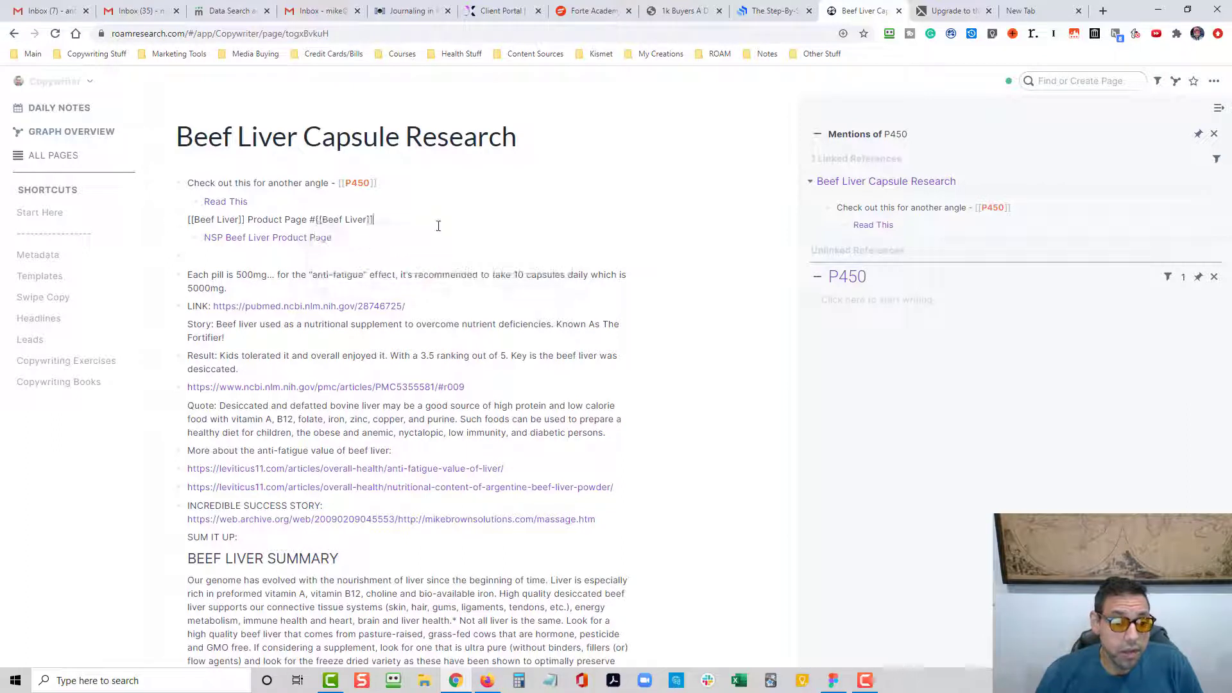
pyautogui.click(706, 381)
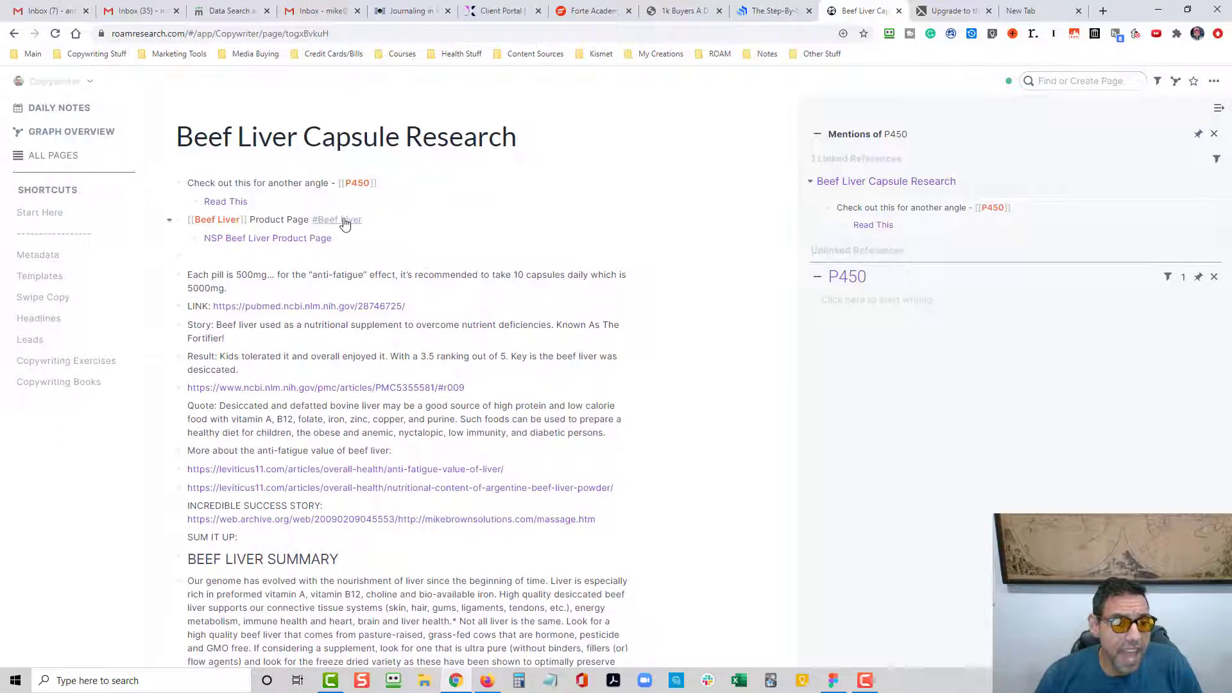
# - Open the Beef Liver page beside the research page from both its page link and its tag to compare them
pyautogui.keyDown('shift'); pyautogui.click(215, 222); pyautogui.keyUp('shift')
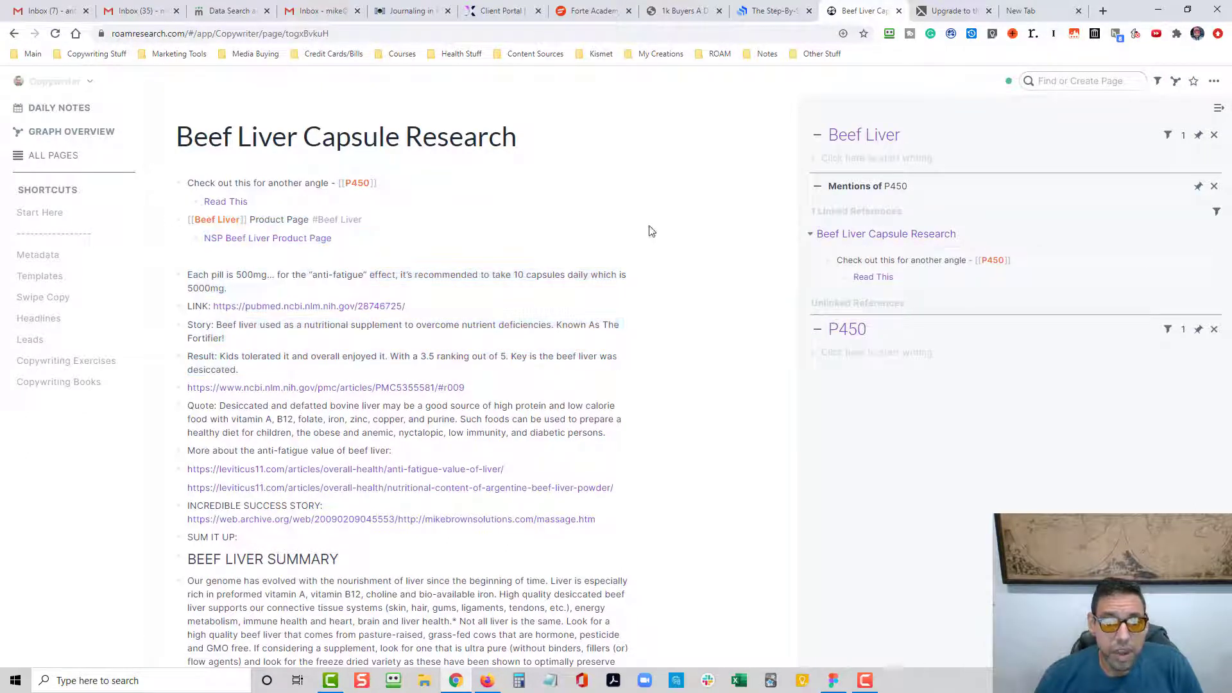
pyautogui.keyDown('shift'); pyautogui.click(337, 221); pyautogui.keyUp('shift')
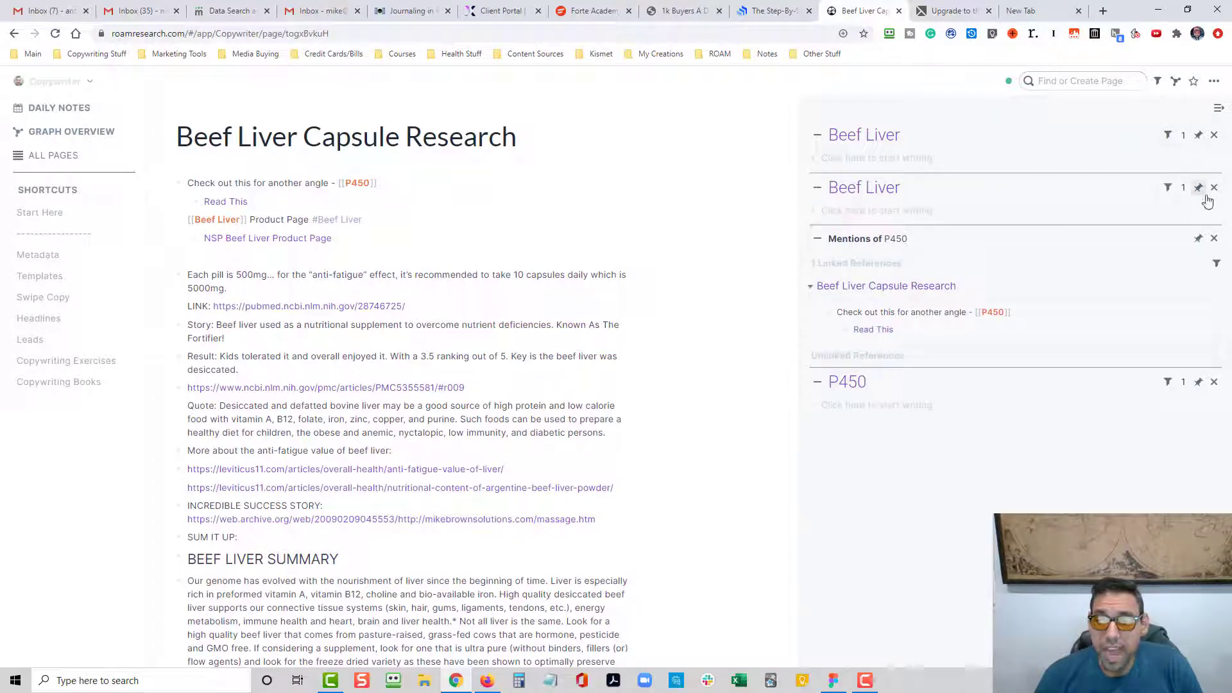
pyautogui.click(436, 255)
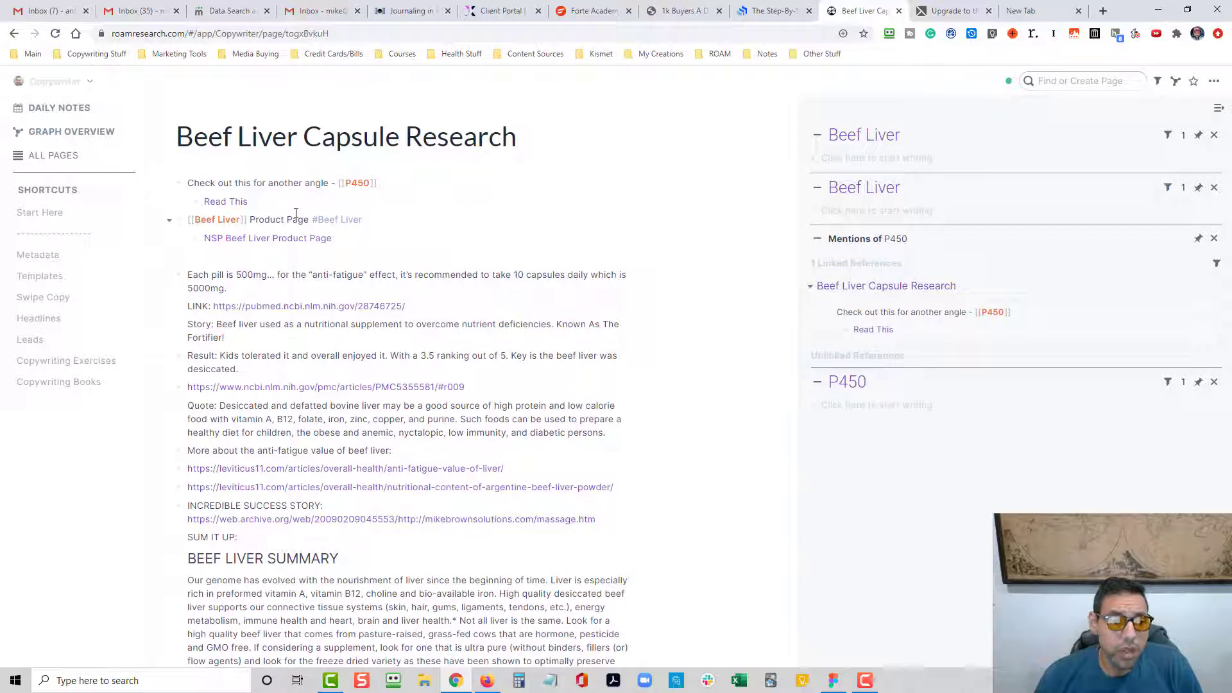
# - Append a #NSP tag after the #Beef Liver tag in the product page block
pyautogui.click(406, 216)
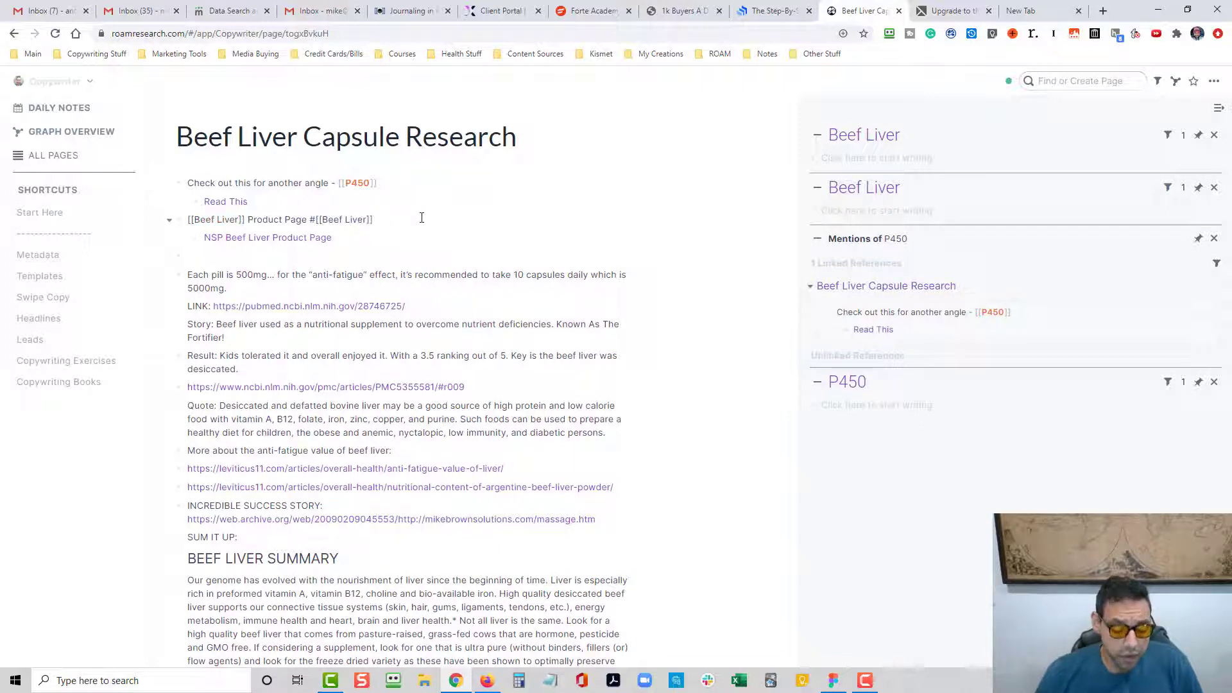
pyautogui.write('#')
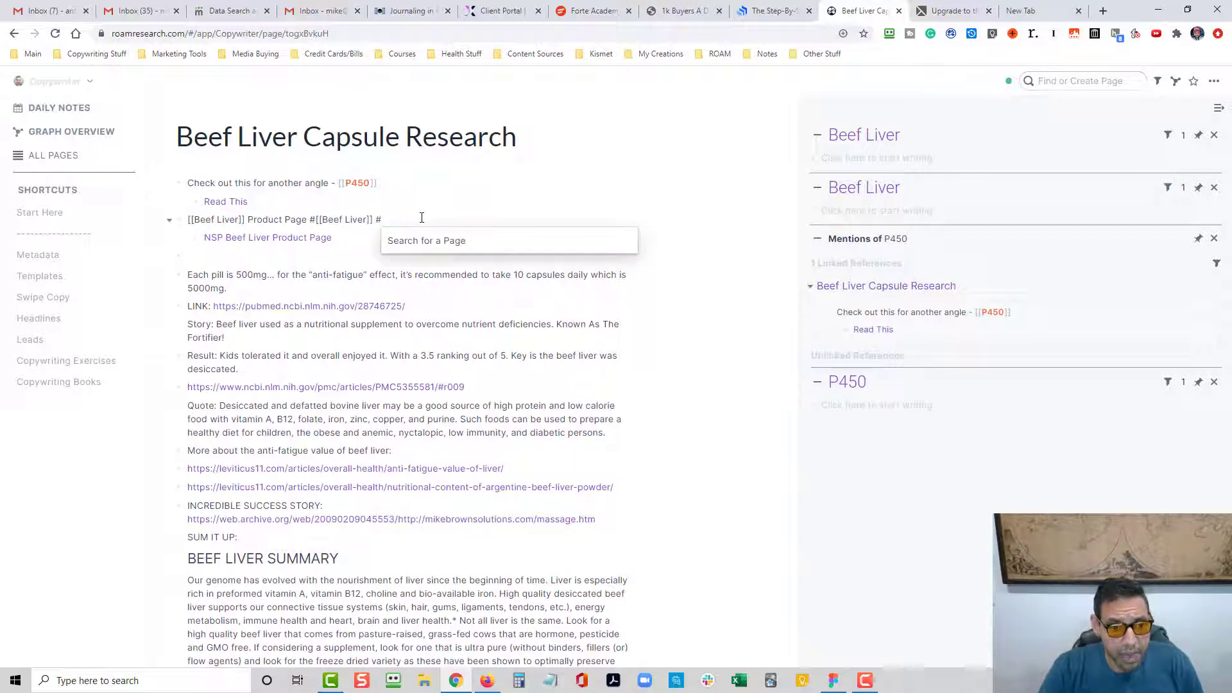
pyautogui.write('NSP')
pyautogui.click(693, 345)
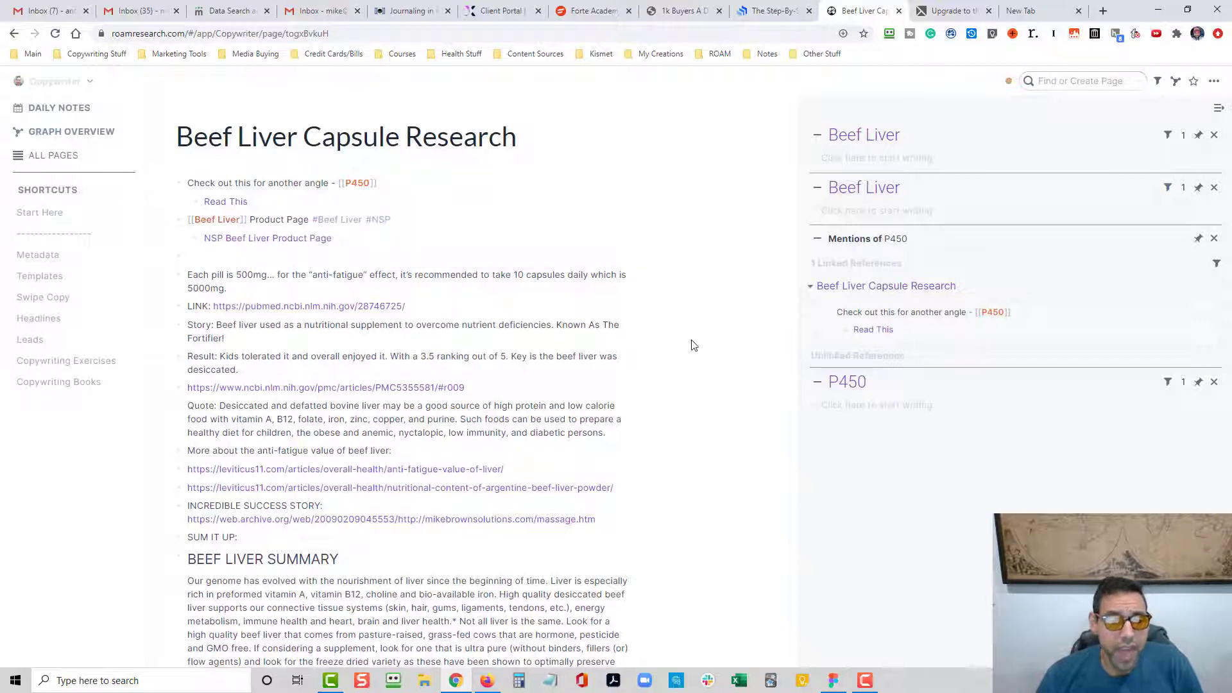
# - Open the NSP page beside the research page and show the mentions of NSP and of Beef Liver
pyautogui.keyDown('shift'); pyautogui.click(387, 220); pyautogui.keyUp('shift')
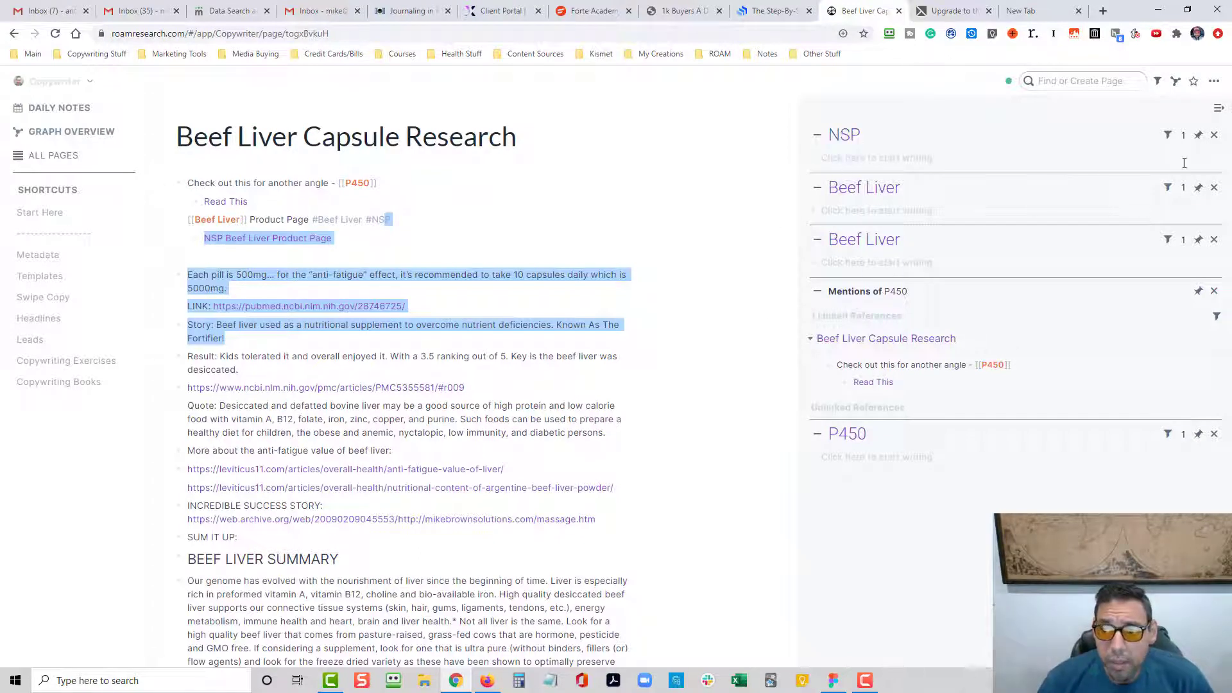
pyautogui.click(1184, 136)
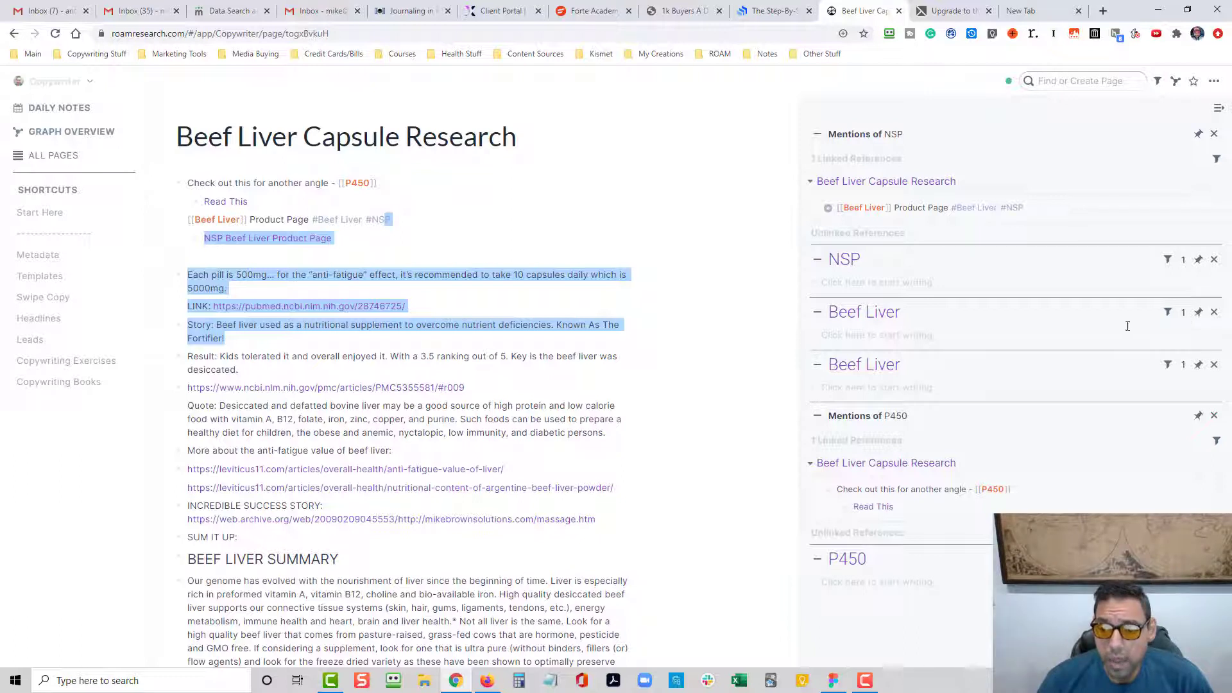
pyautogui.click(1184, 314)
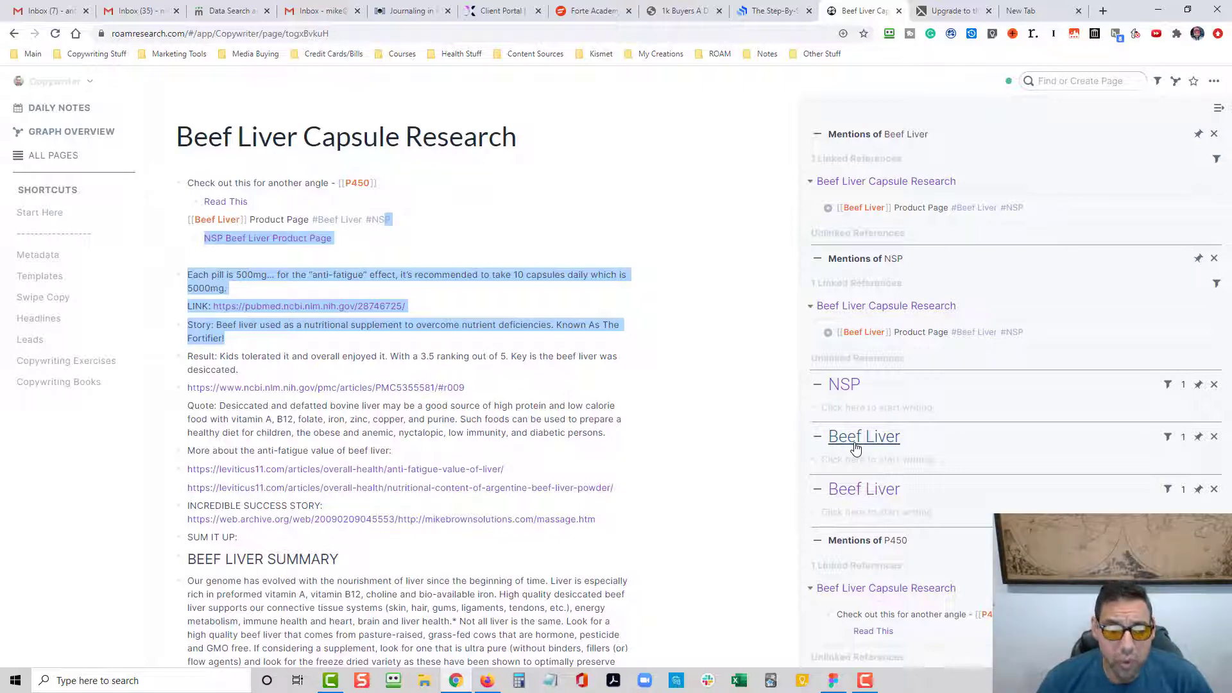
# - Delete the empty block under the NSP product link and tag the "Each pill is 500mg" block with #dose and #size
pyautogui.click(666, 499)
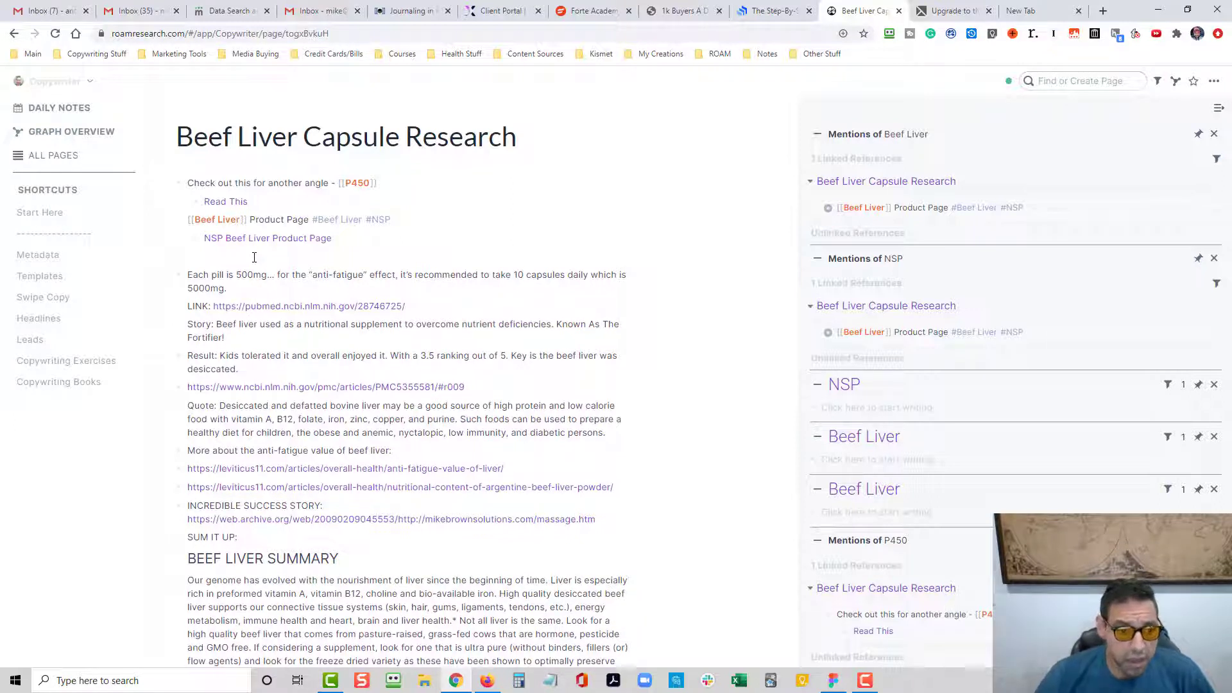
pyautogui.press('BackSpace')
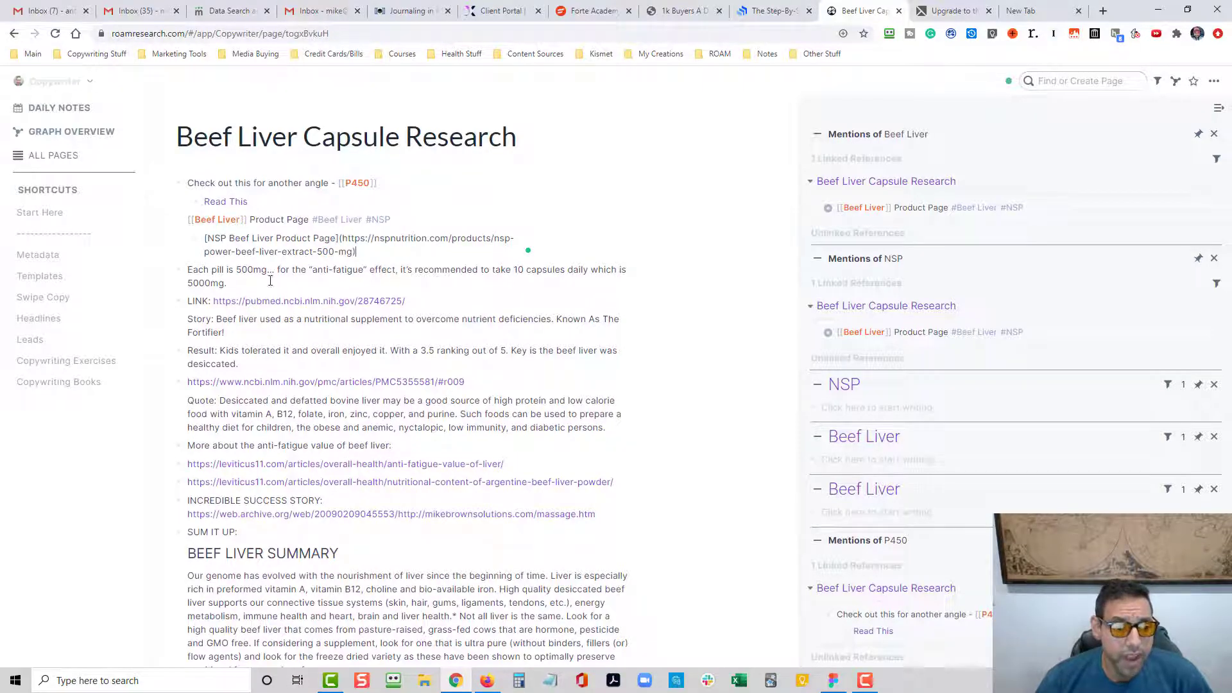
pyautogui.click(251, 284)
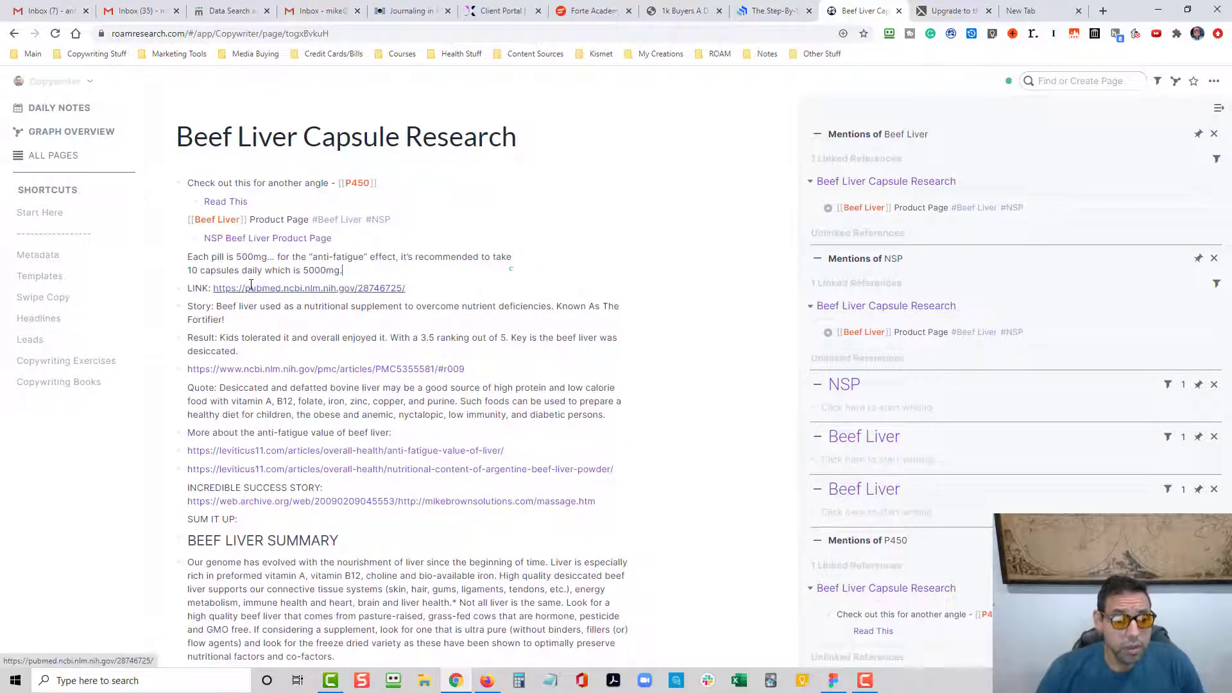
pyautogui.write('#dose')
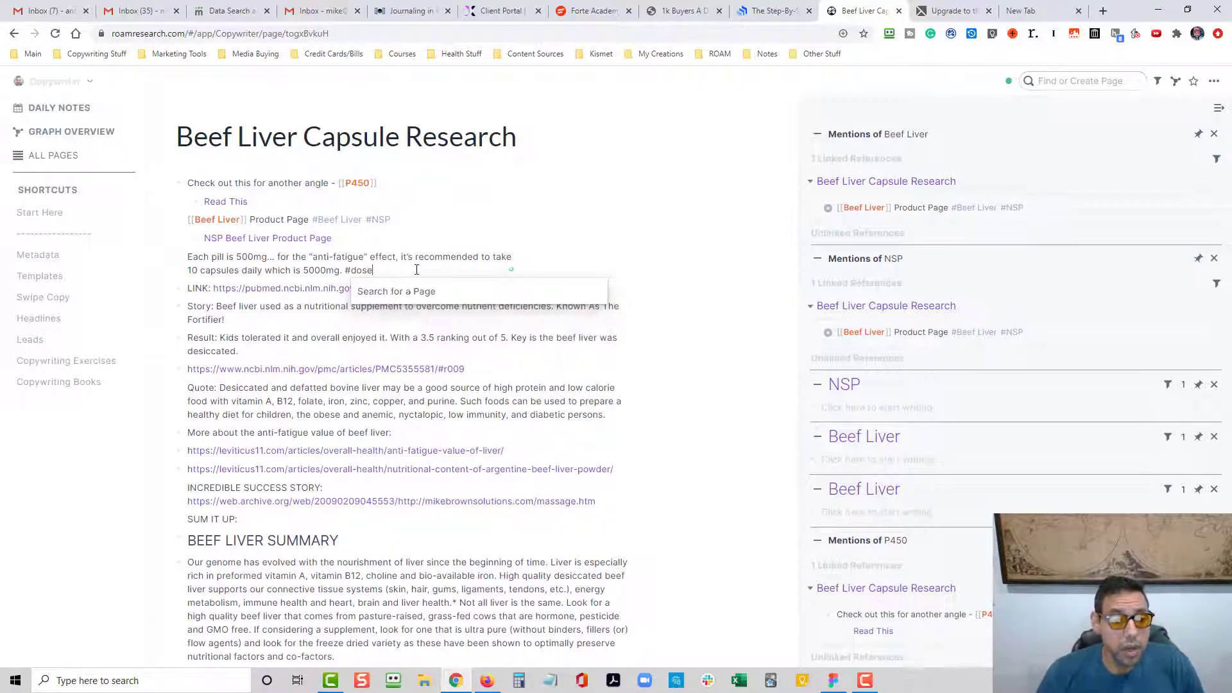
pyautogui.write(' #')
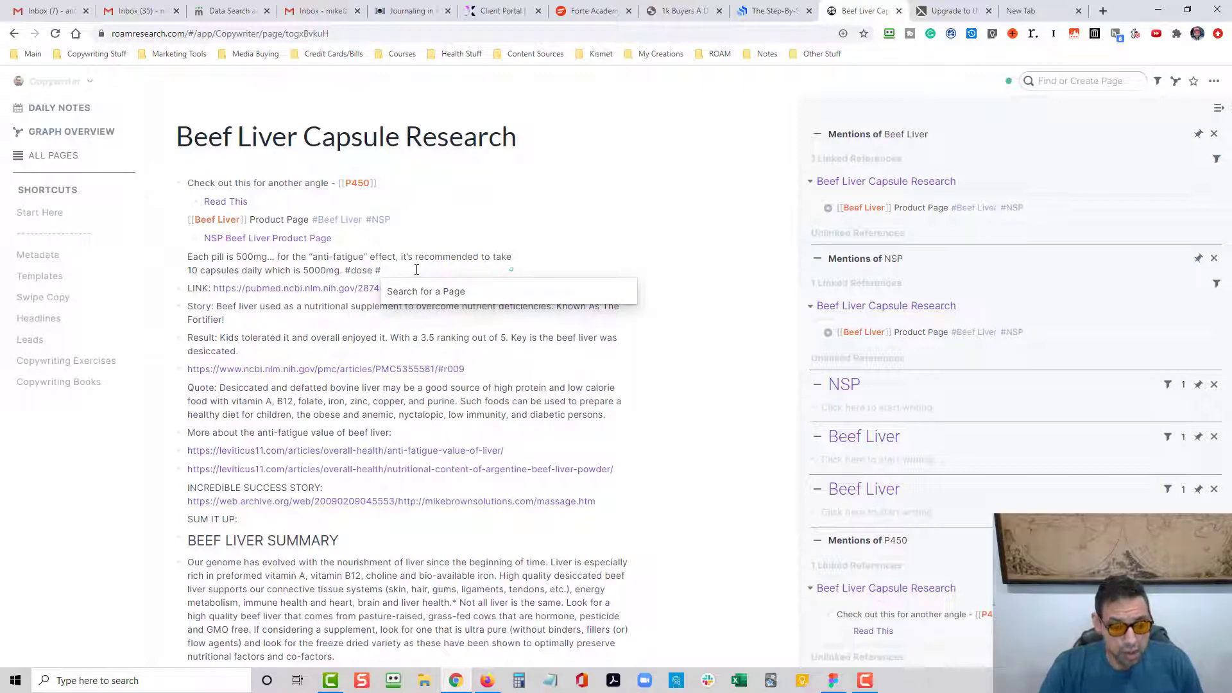
pyautogui.write('size')
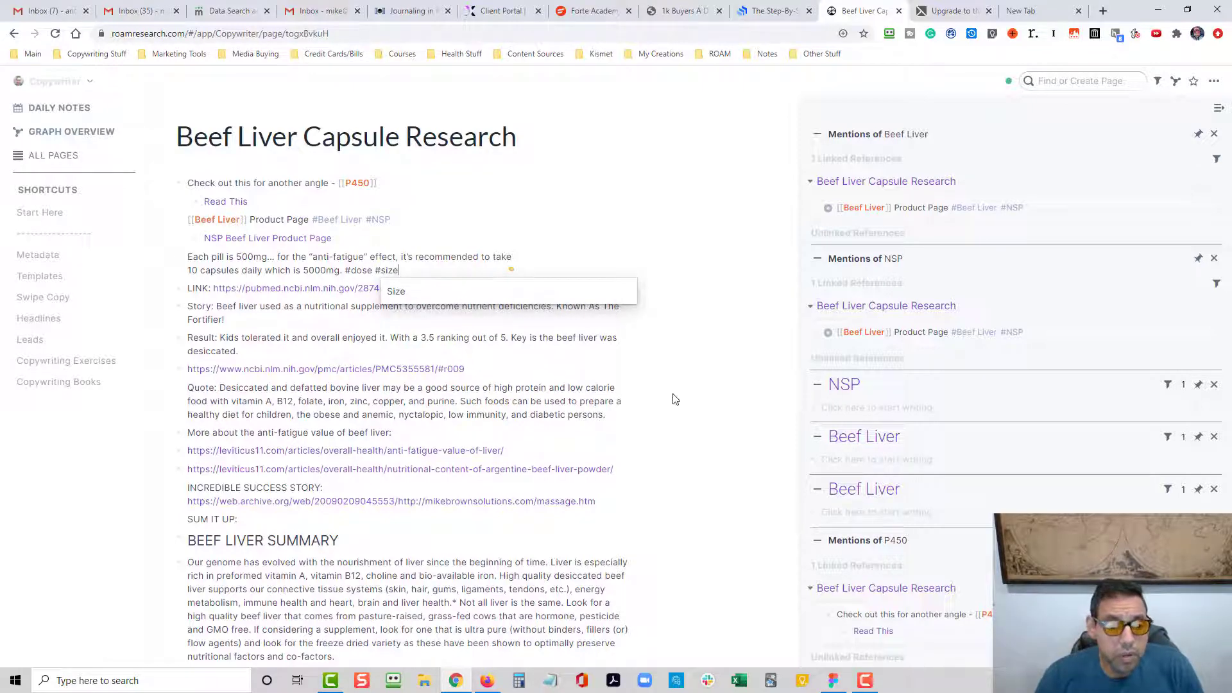
pyautogui.click(675, 400)
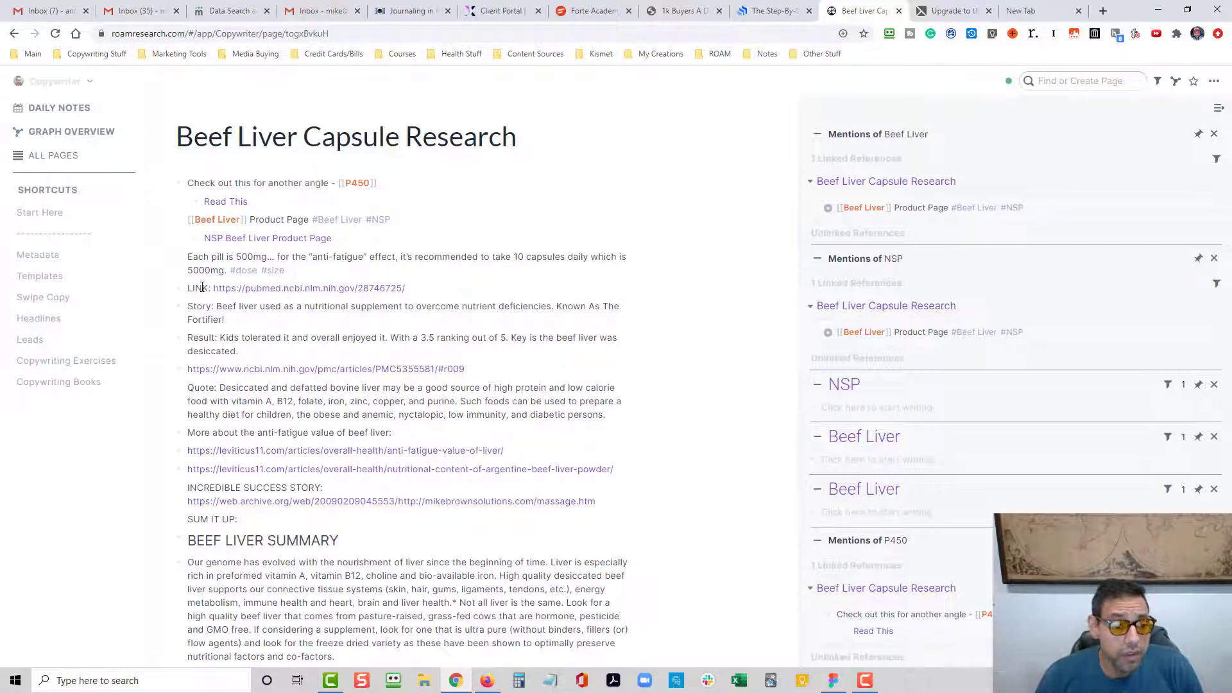
# - Replace the LINK: label before the pubmed.ncbi.nlm.nih.gov/28746725/ URL with the tag #study:
pyautogui.moveTo(209, 290); pyautogui.dragTo(188, 290)
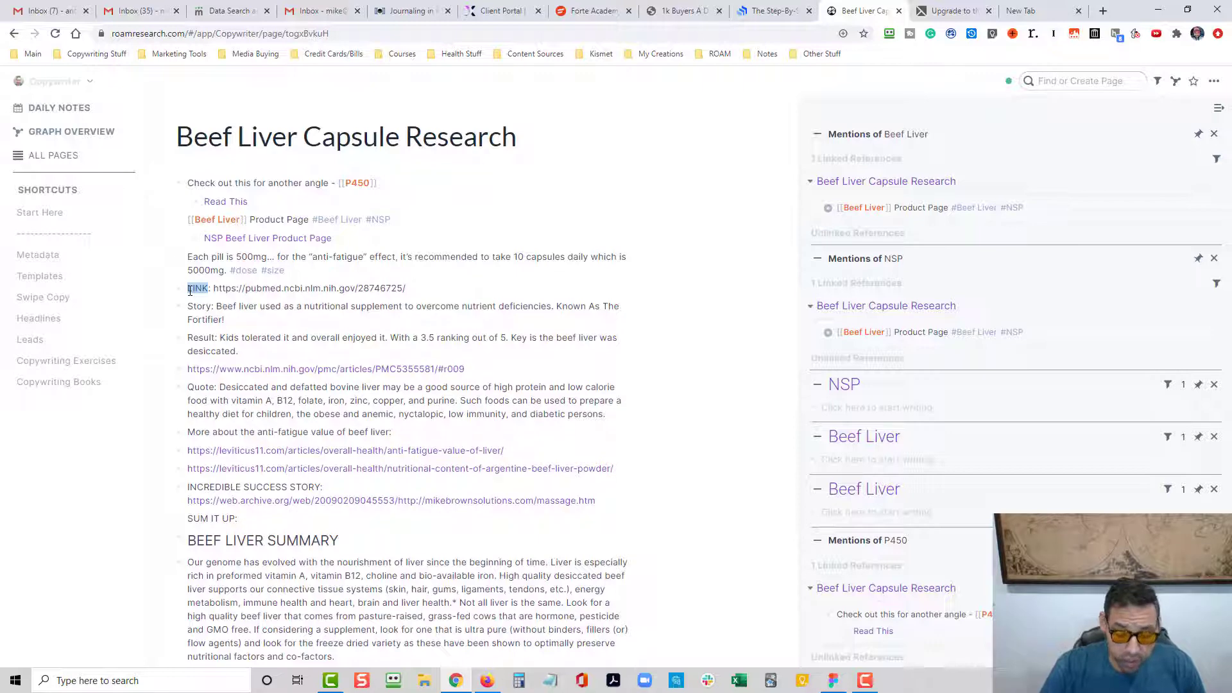
pyautogui.press('Delete')
pyautogui.press('Delete')
pyautogui.press('Delete')
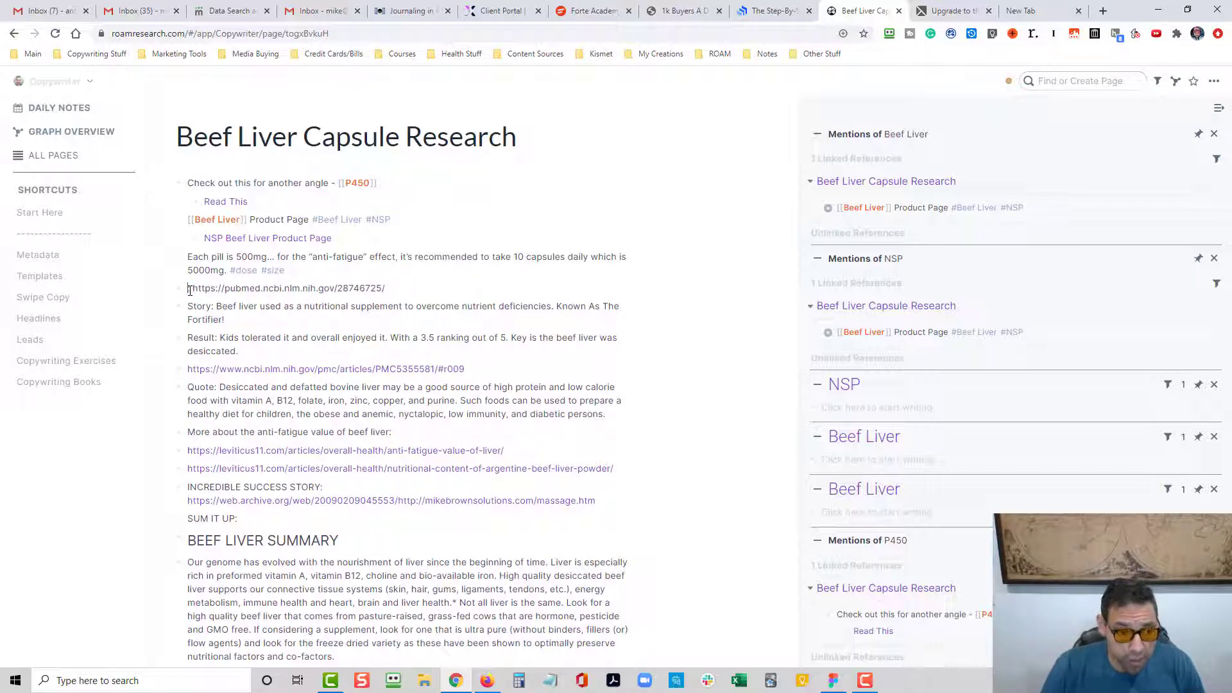
pyautogui.write('#study:')
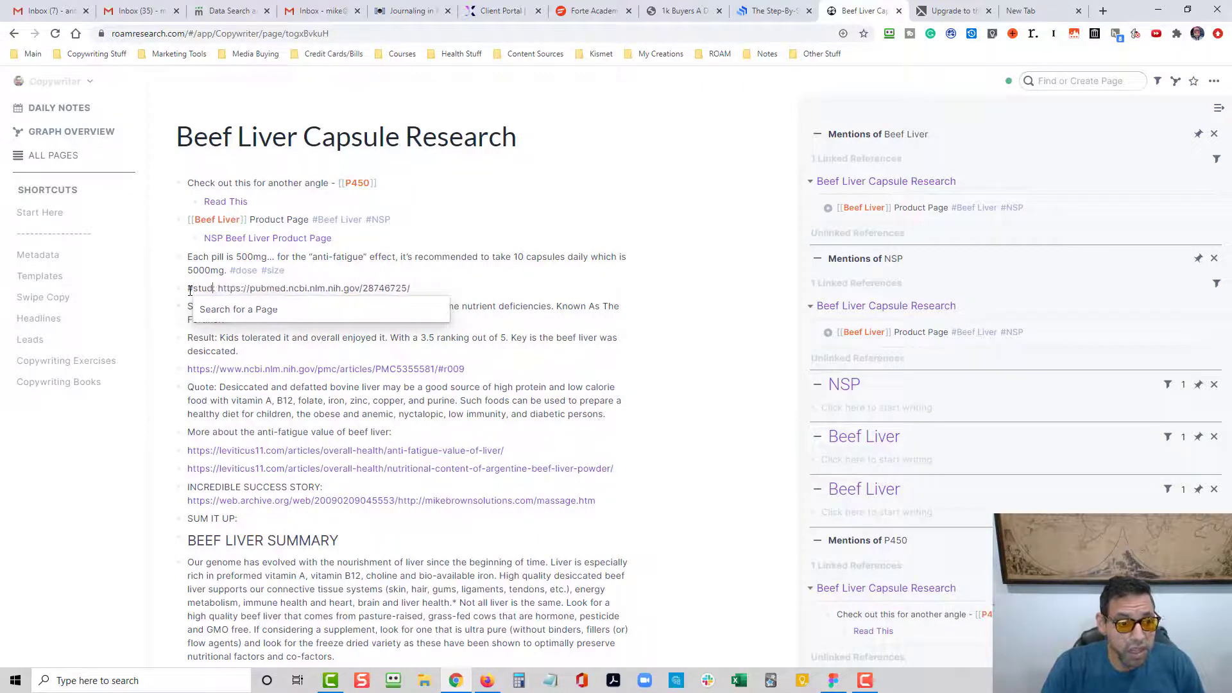
pyautogui.click(281, 351)
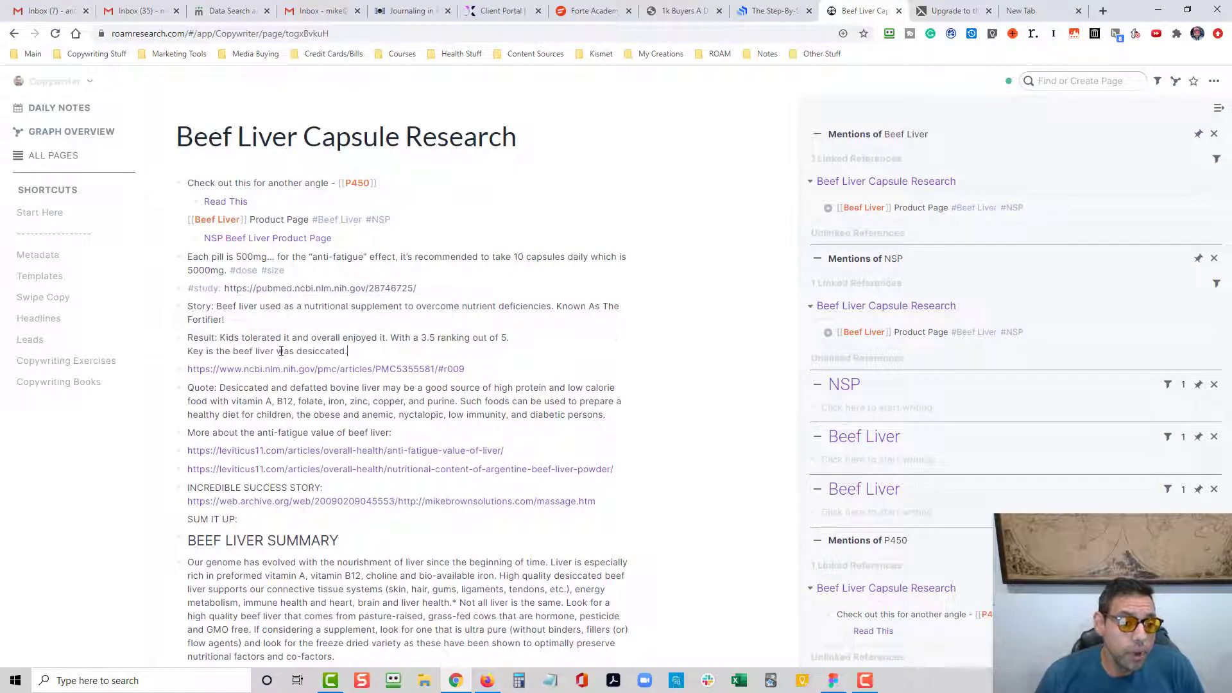
# - Remove the colon after the study tag so the PubMed block starts with #study
pyautogui.click(223, 291)
pyautogui.press('BackSpace')
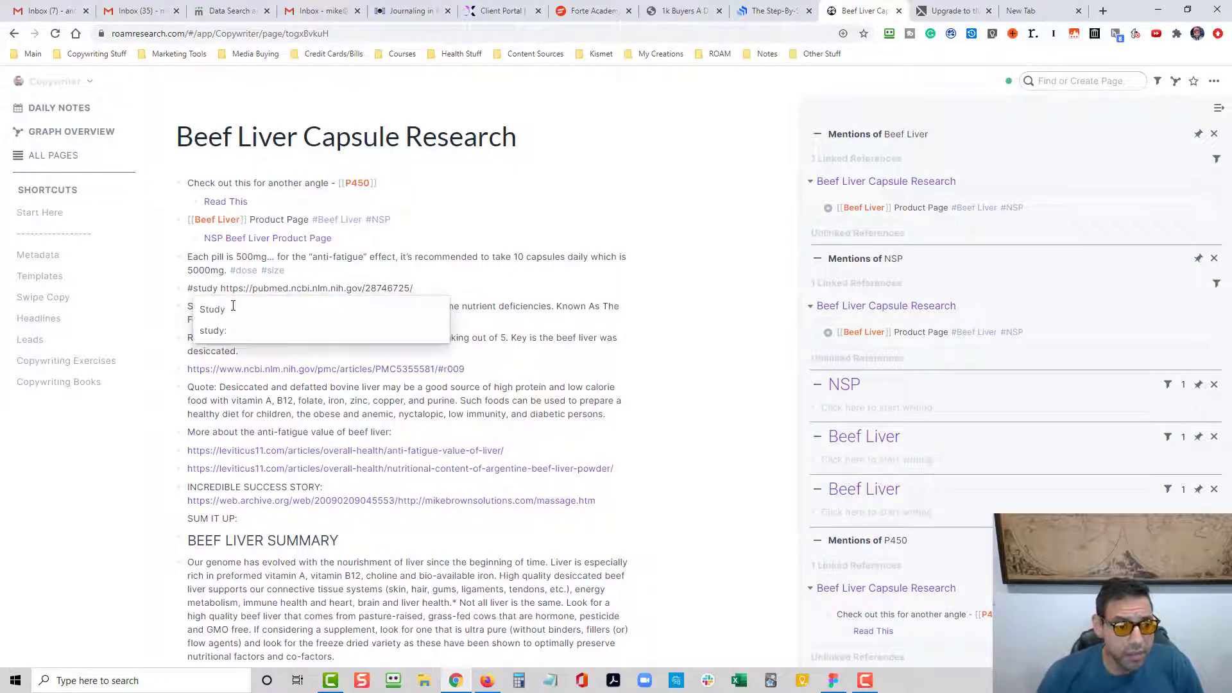
pyautogui.press('BackSpace')
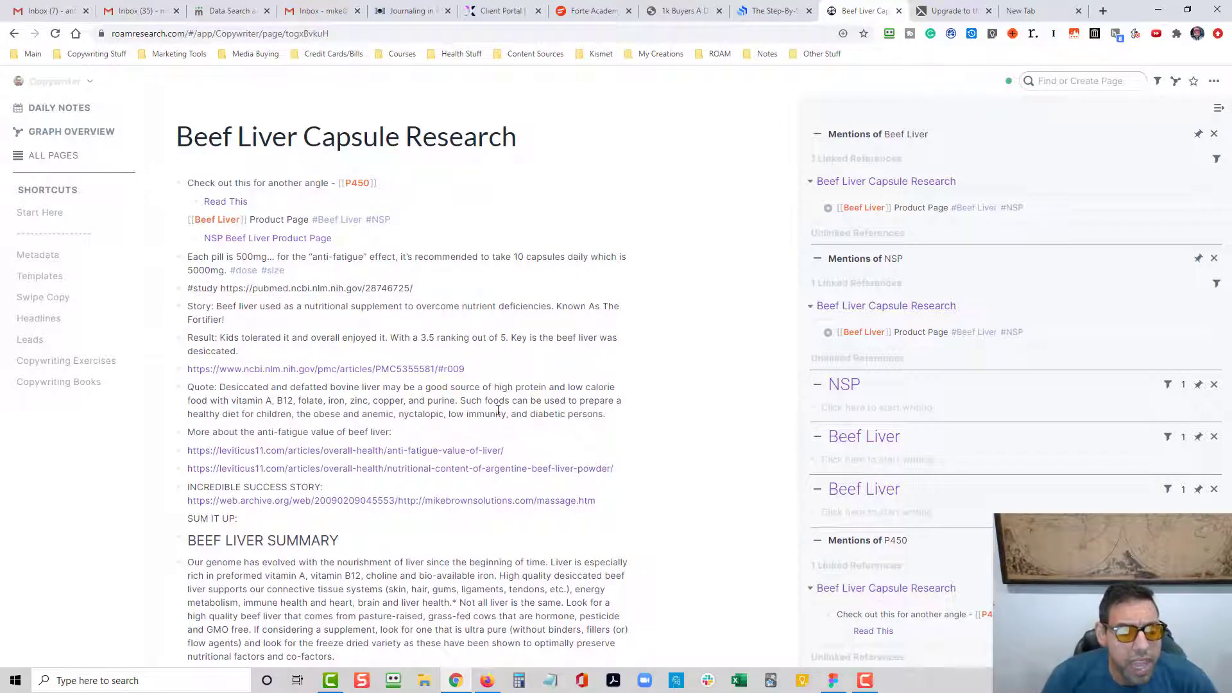
pyautogui.click(450, 310)
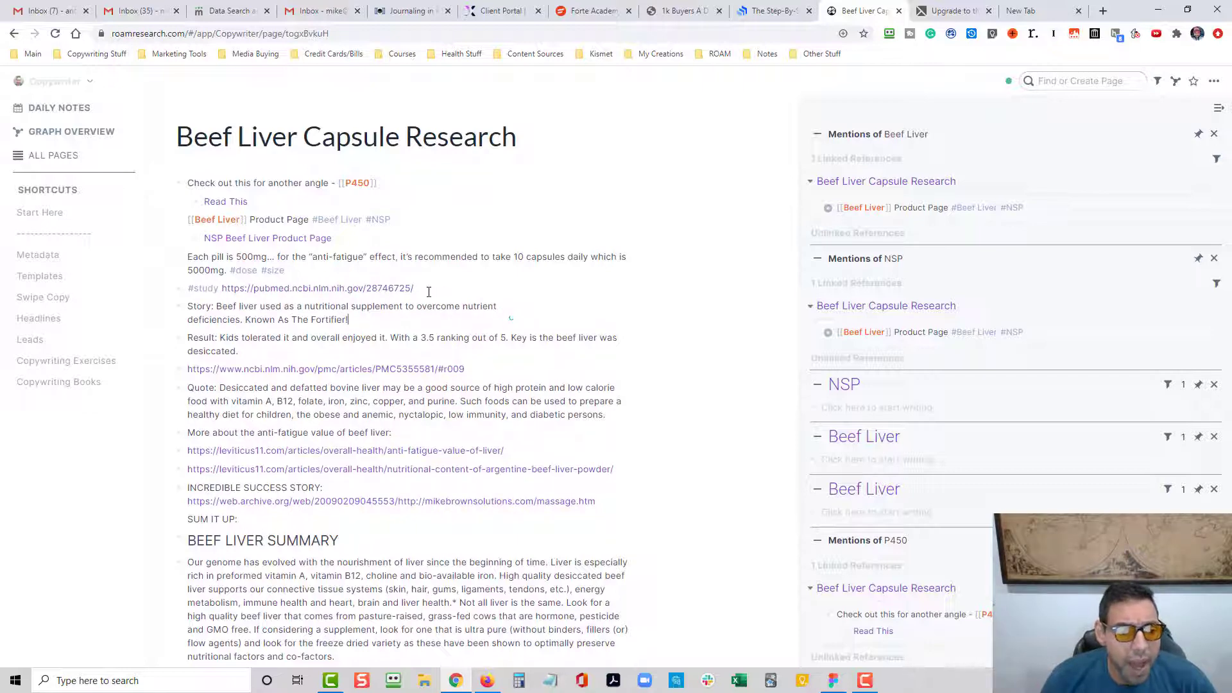
pyautogui.click(423, 290)
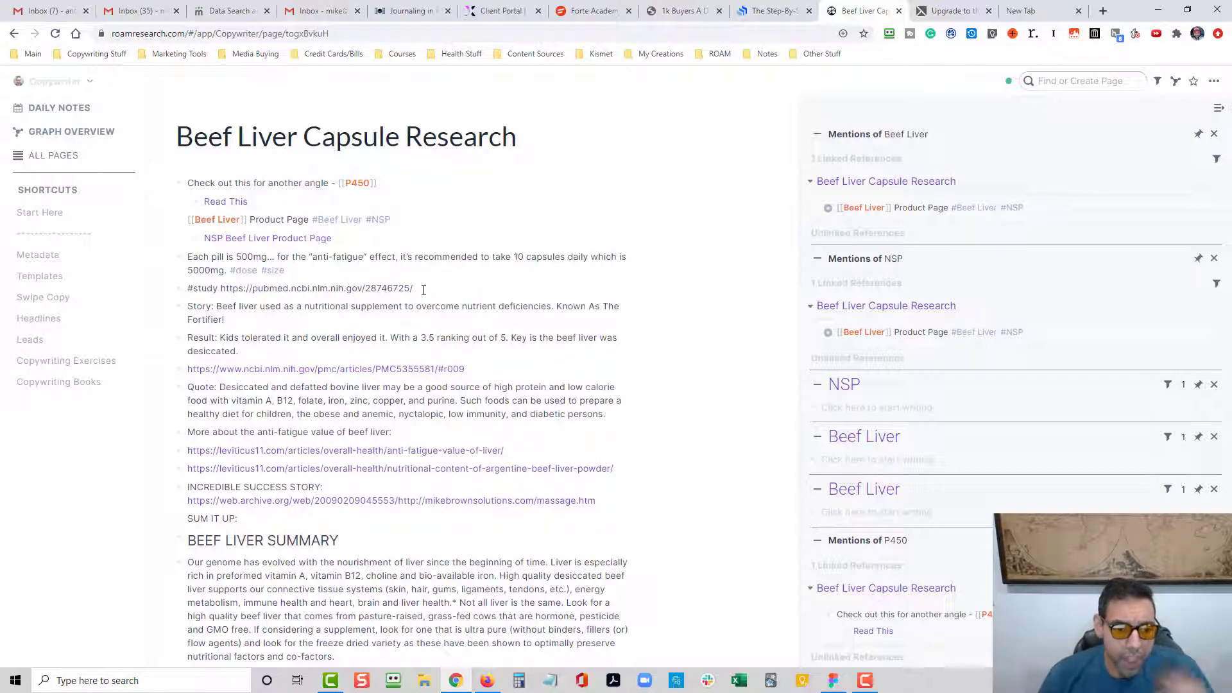
# - Copy the article title from the PubMed page linked in the #study block, and close that page
pyautogui.click(222, 289)
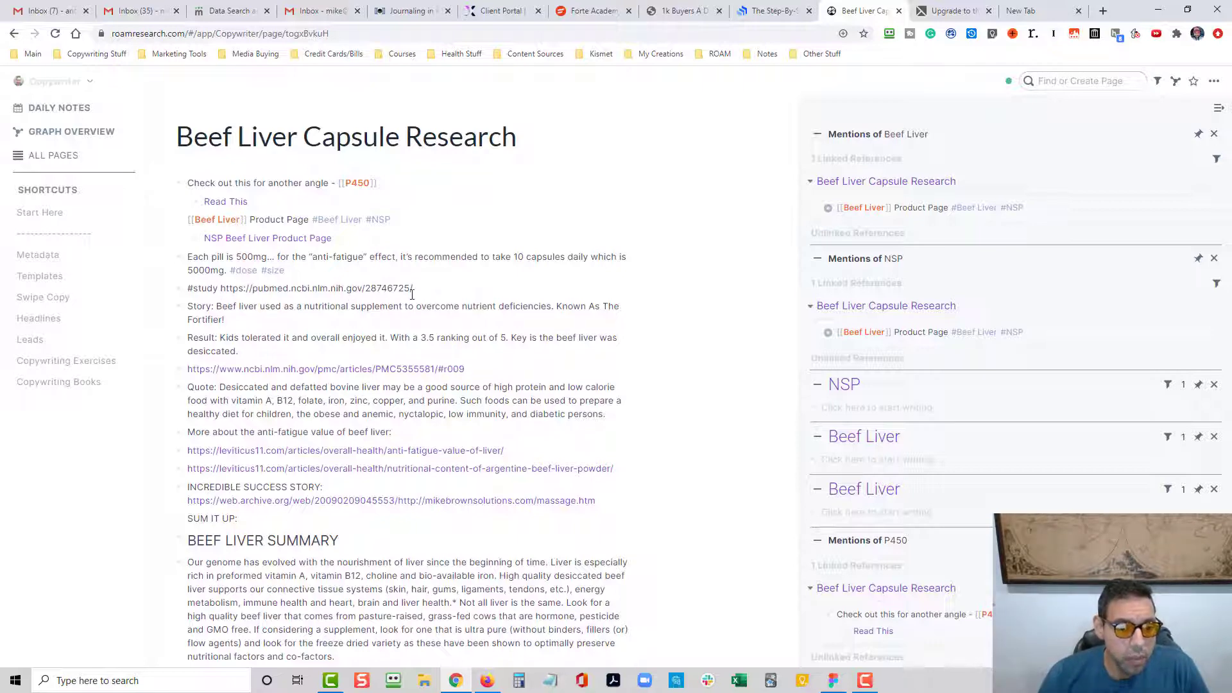
pyautogui.moveTo(426, 289); pyautogui.dragTo(323, 287)
pyautogui.click(342, 289)
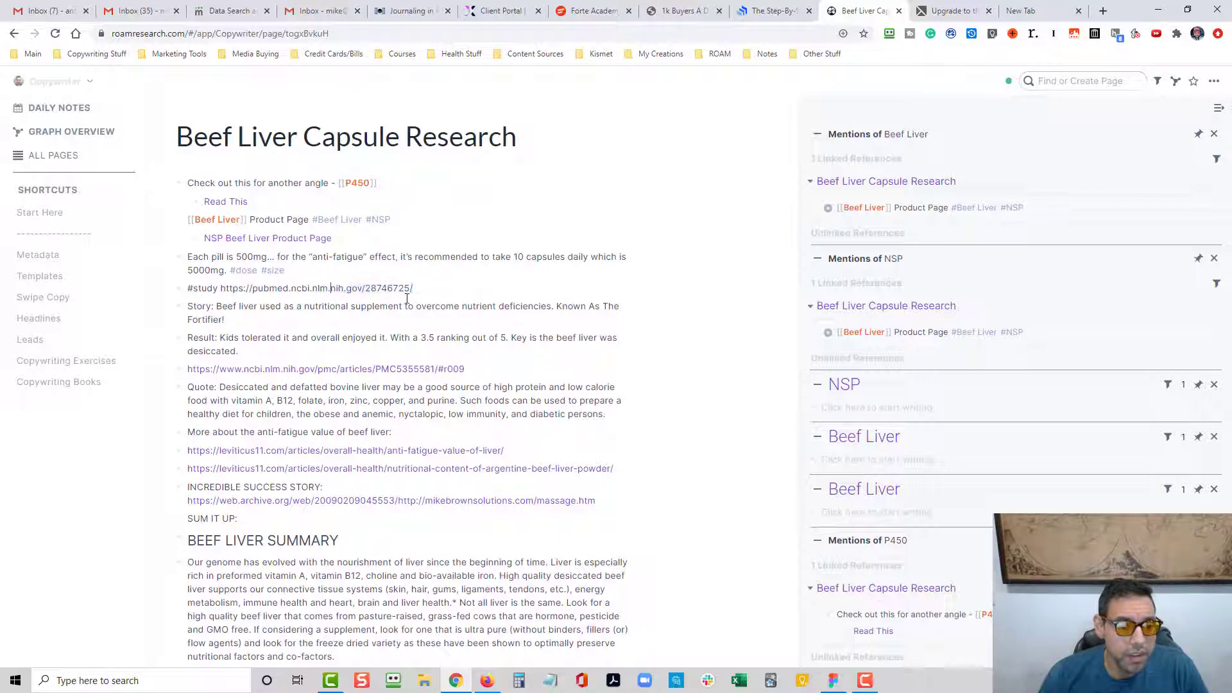
pyautogui.click(509, 338)
pyautogui.hotkey('shift', 'Return')
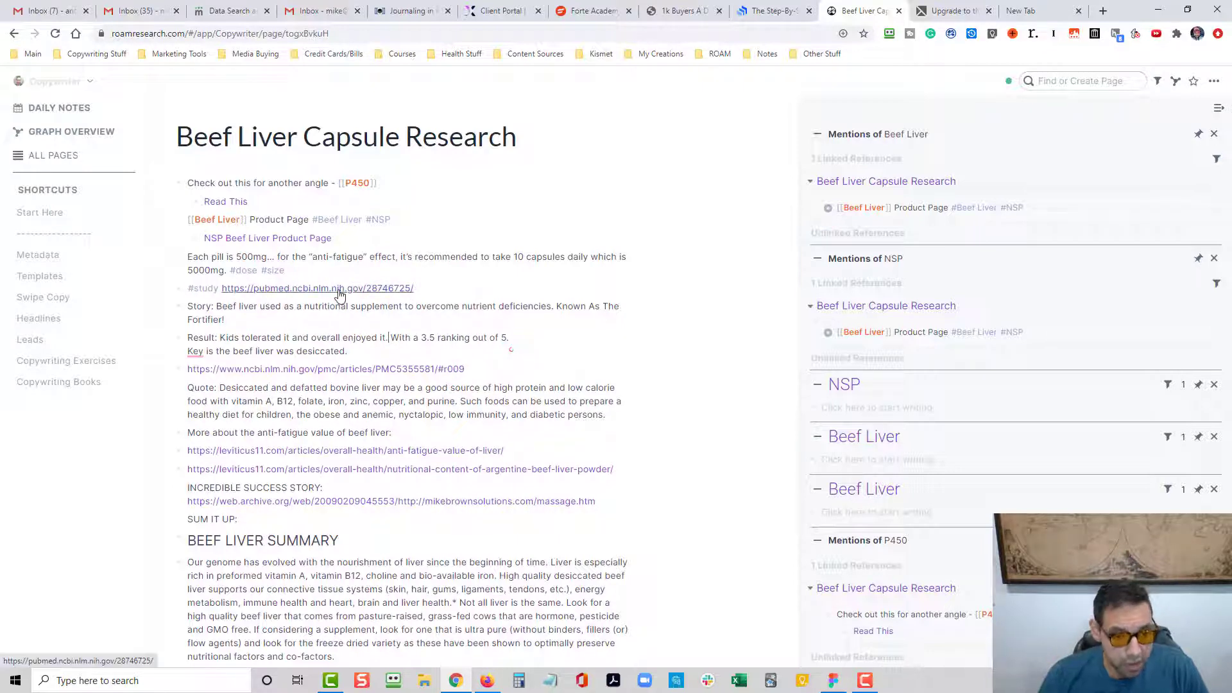
pyautogui.keyDown('shift'); pyautogui.click(339, 289); pyautogui.keyUp('shift')
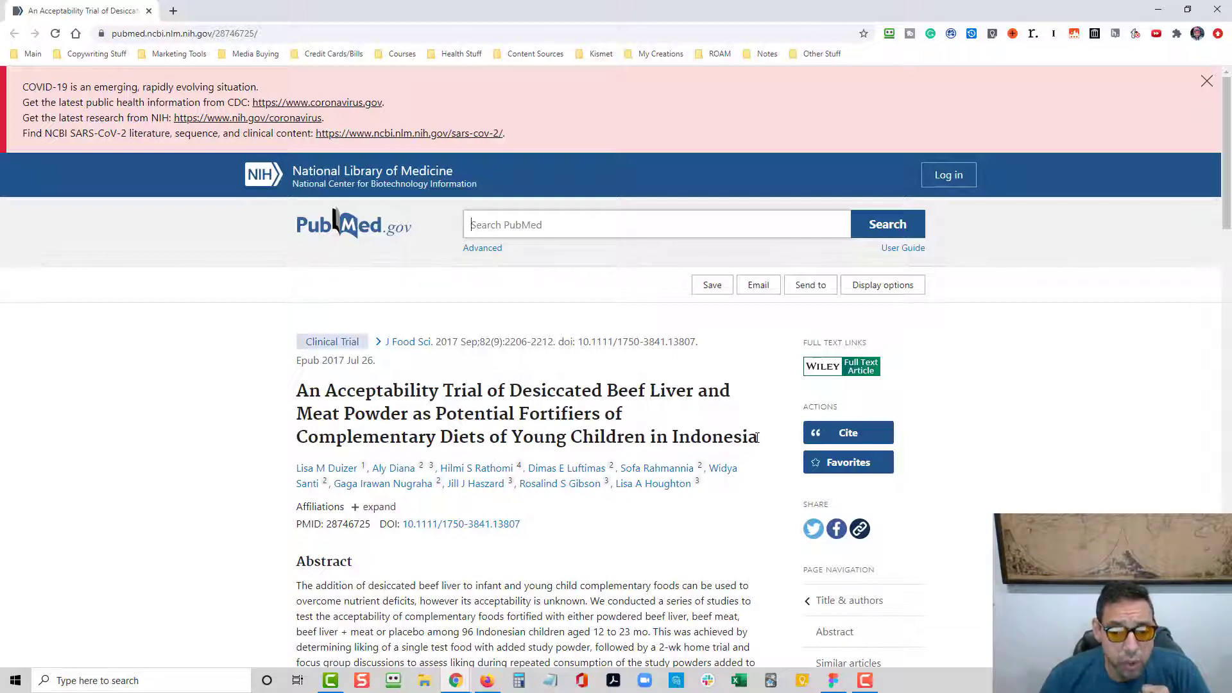
pyautogui.moveTo(757, 438); pyautogui.dragTo(303, 396)
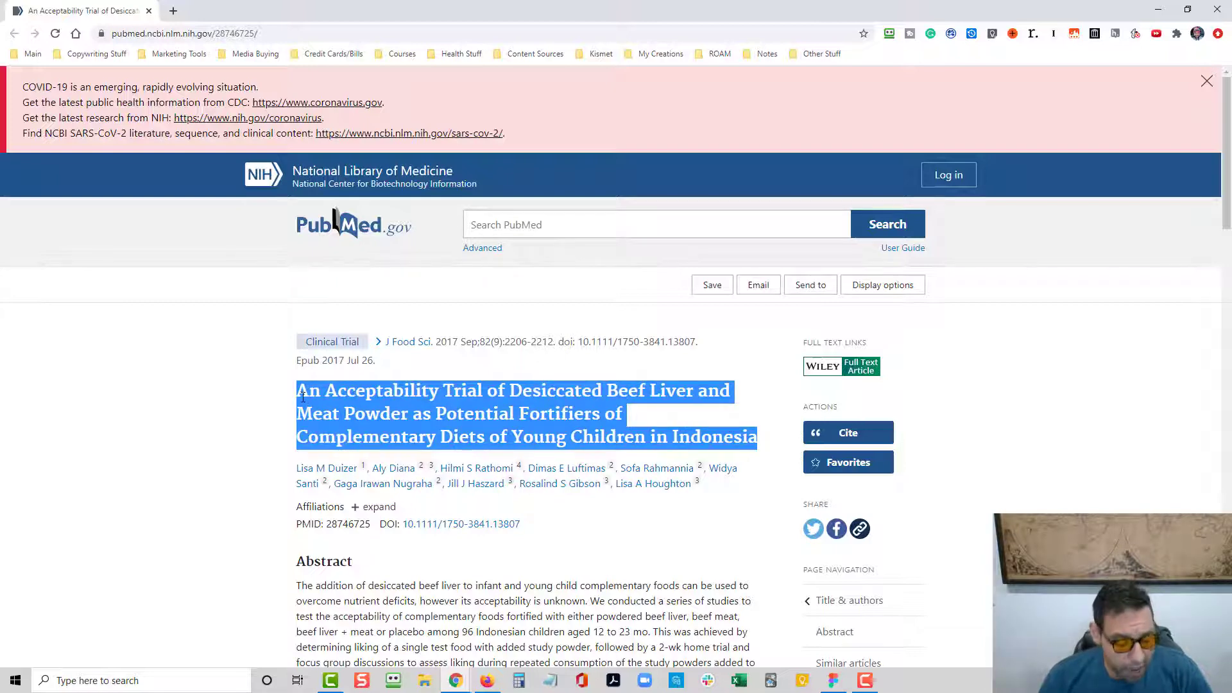
pyautogui.click(149, 11)
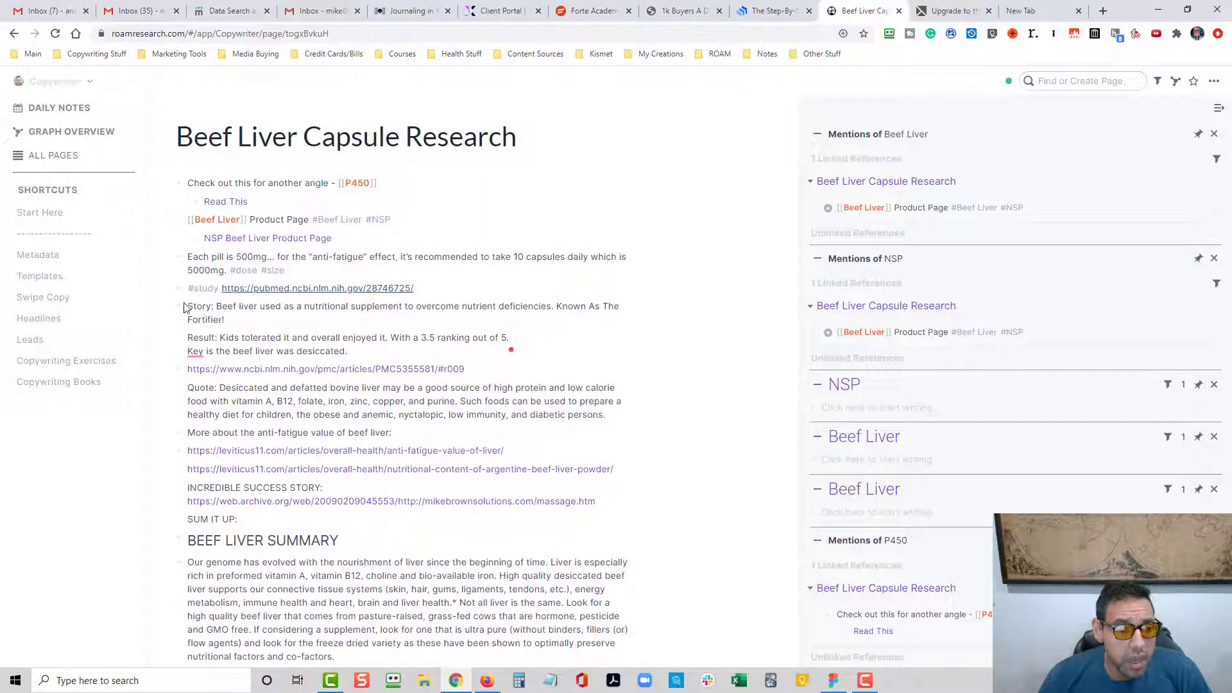
# - Insert the copied article title in square brackets between the #study tag and the PubMed URL
pyautogui.click(461, 289)
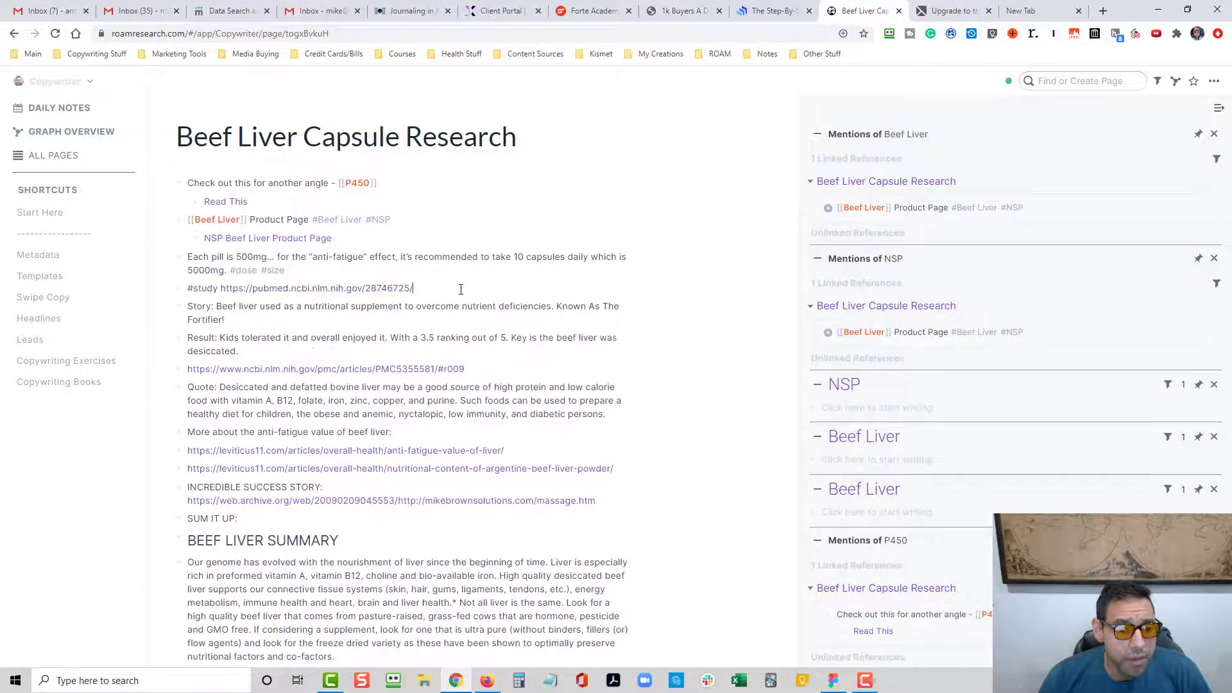
pyautogui.click(220, 292)
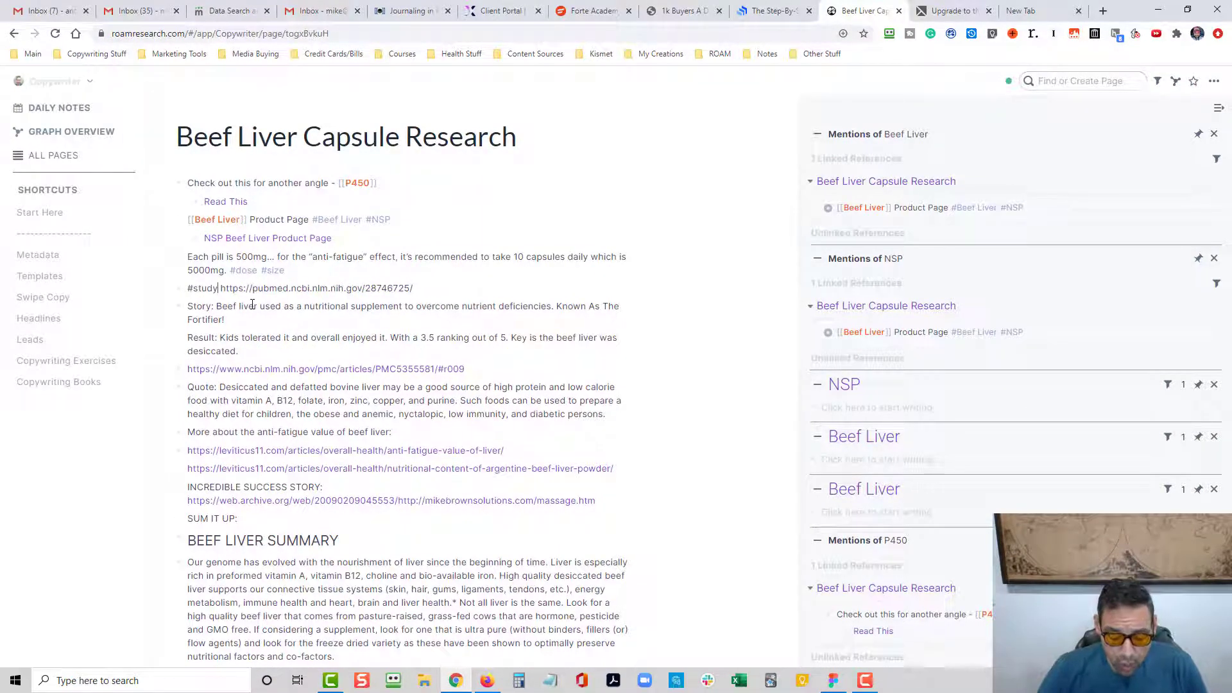
pyautogui.write('[')
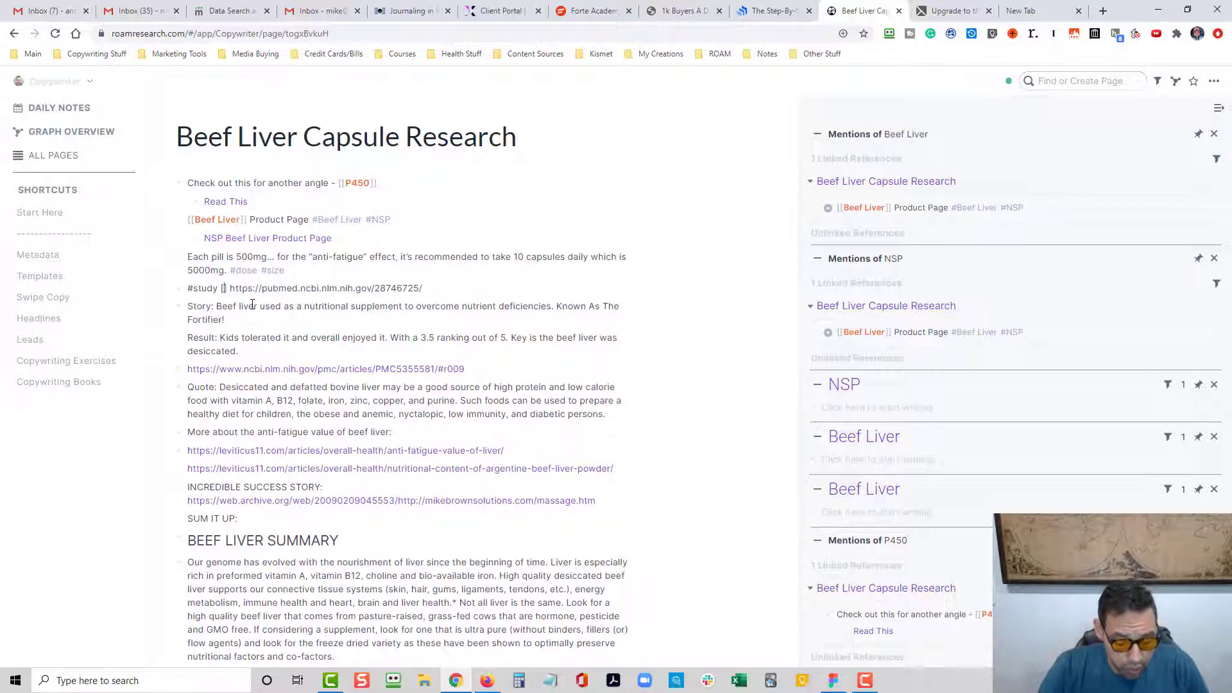
pyautogui.write('An Acceptability Trial of Desiccated Beef Liver and Meat Powder as Potential Fortifiers of Complementary Diets of Young Children in Indonesia')
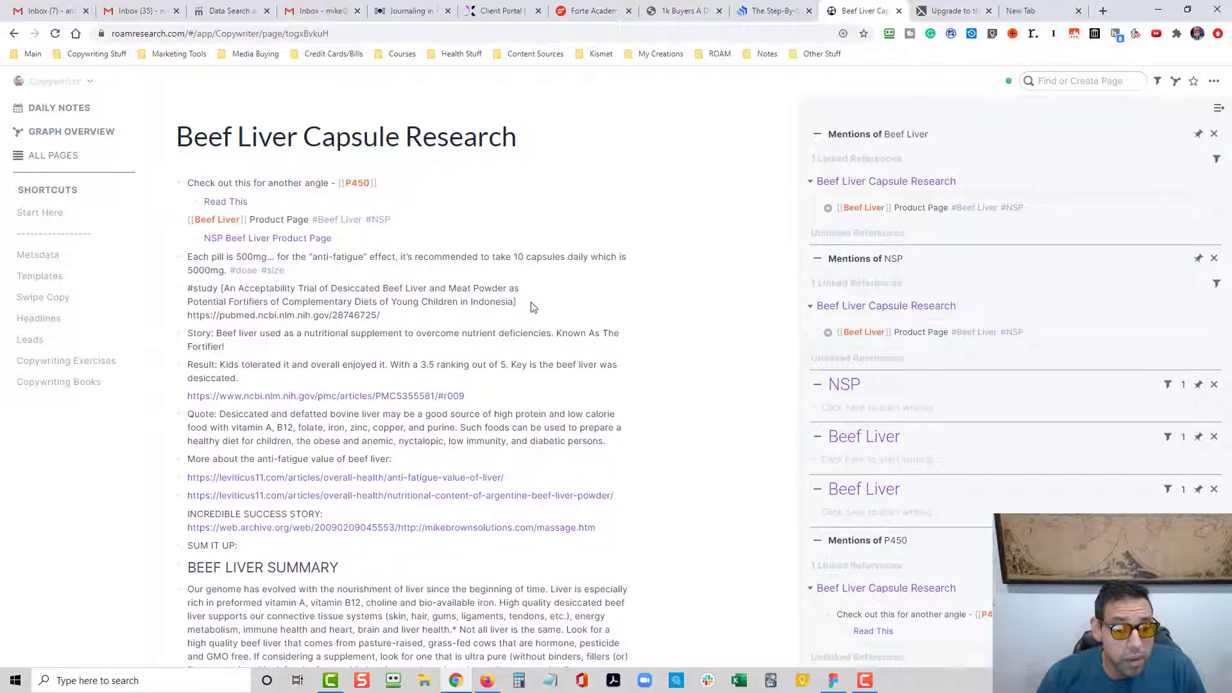
pyautogui.press('Escape')
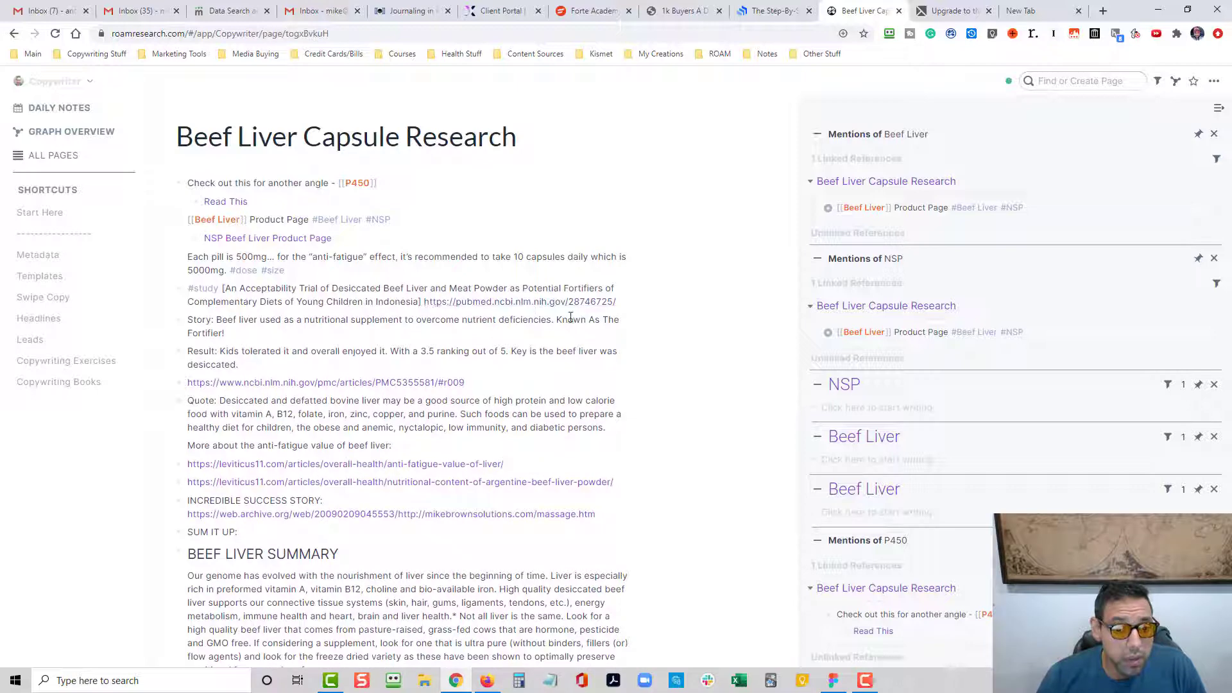
# - Enclose the PubMed URL in parentheses directly after the bracketed title to turn it into an aliased link
pyautogui.click(427, 309)
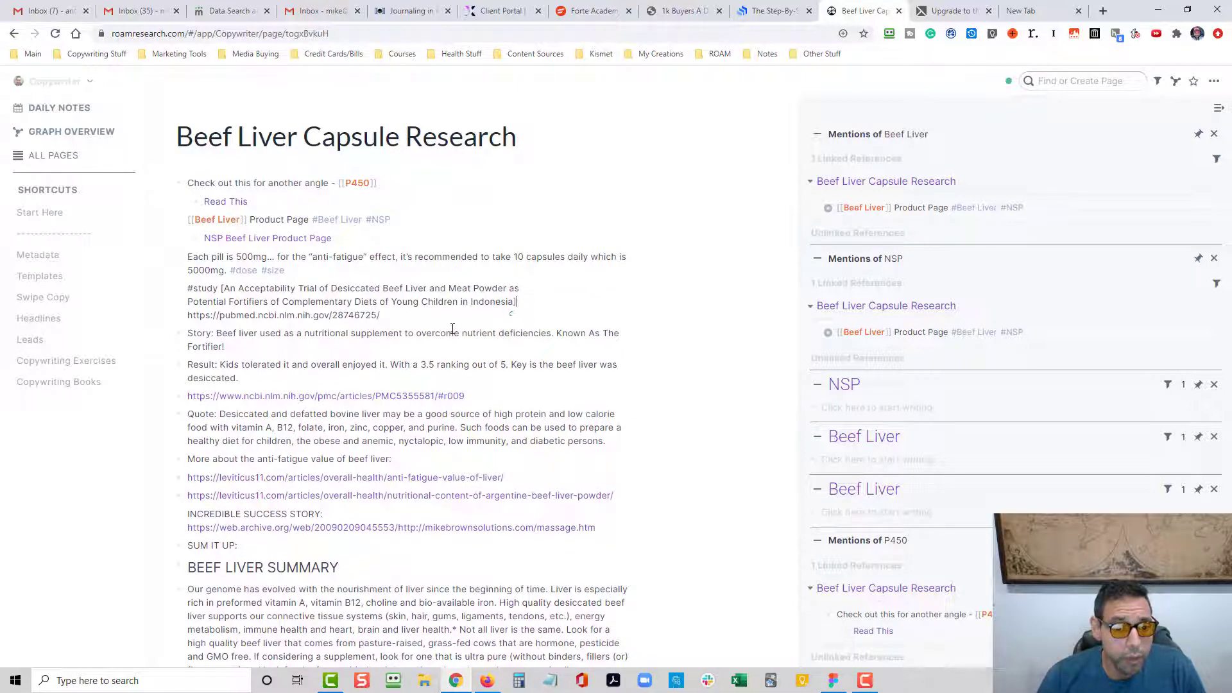
pyautogui.press('Delete')
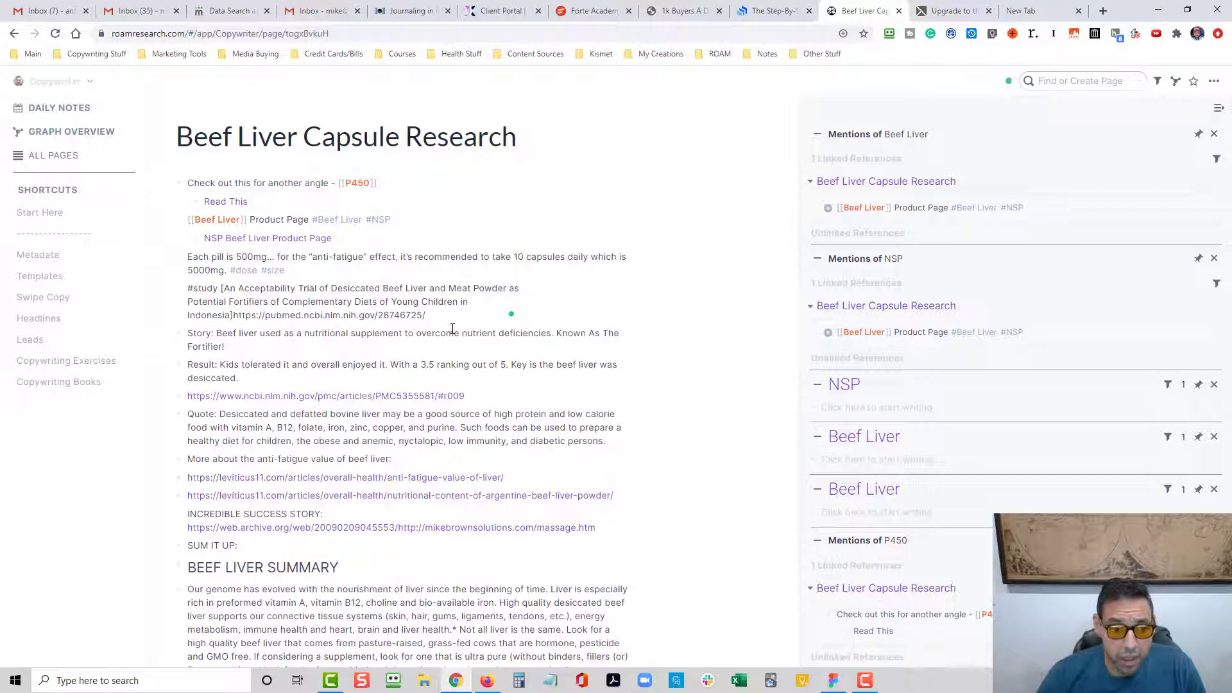
pyautogui.write('(')
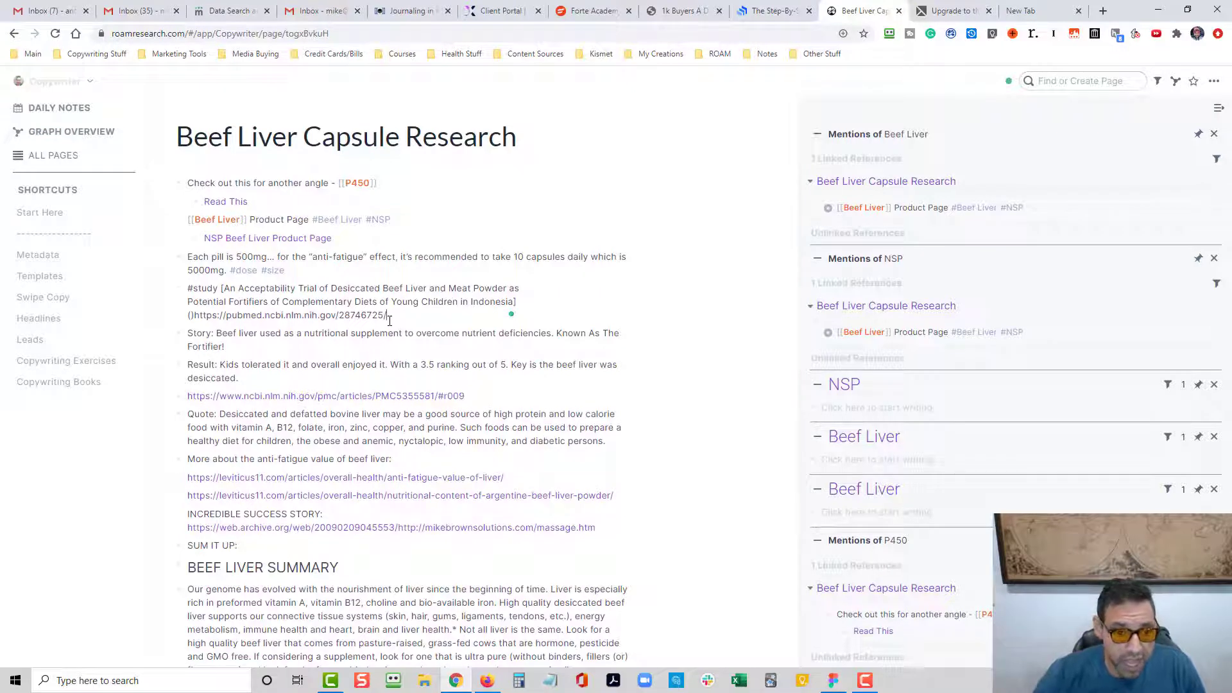
pyautogui.write(')')
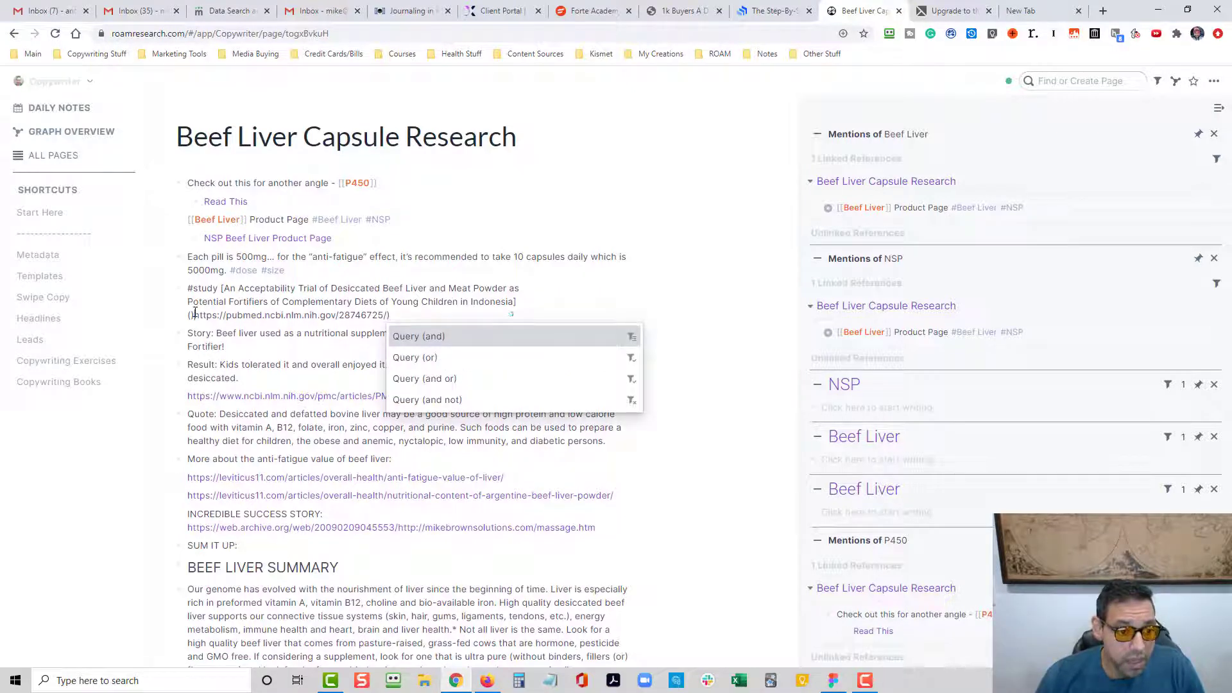
pyautogui.click(193, 313)
pyautogui.press('BackSpace')
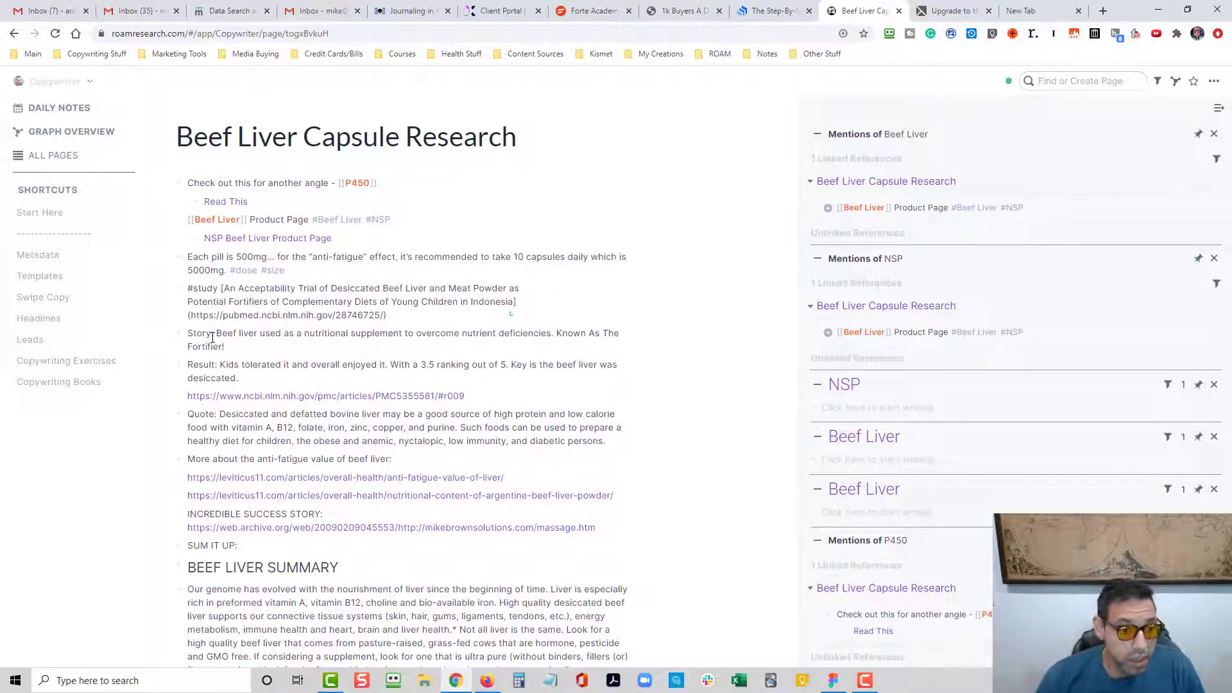
pyautogui.press('Escape')
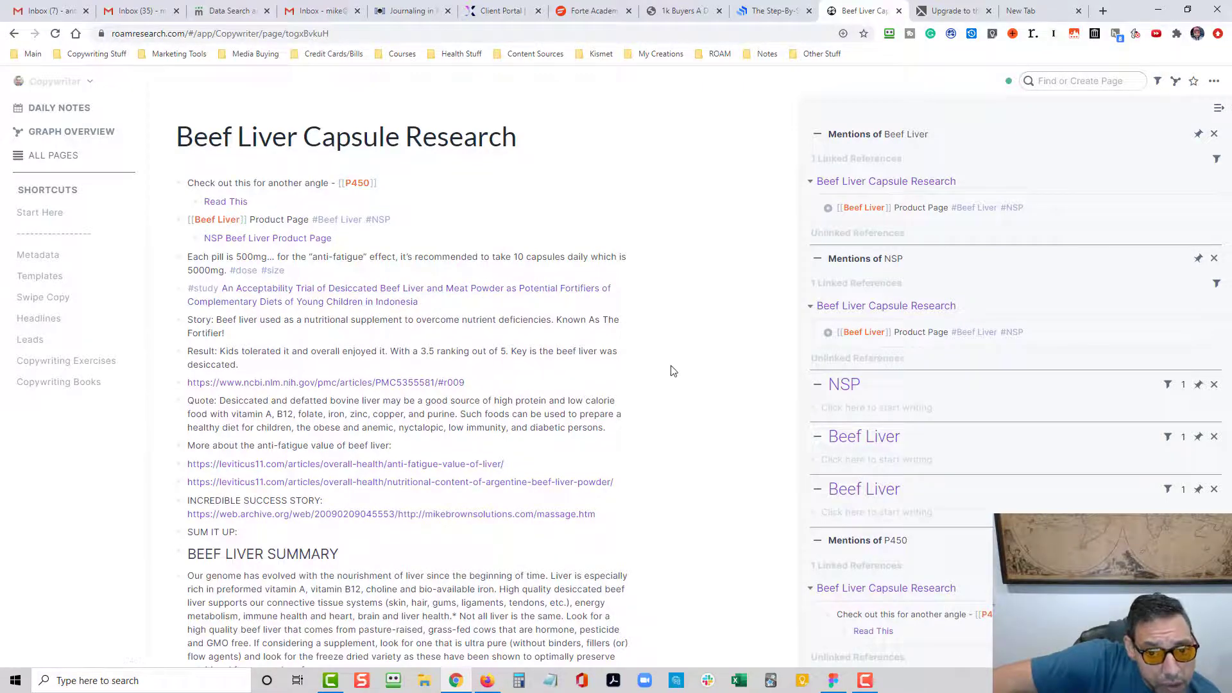
# - Split "Known As The Fortifier!" off the Story block and nest it beneath as a child block
pyautogui.click(629, 446)
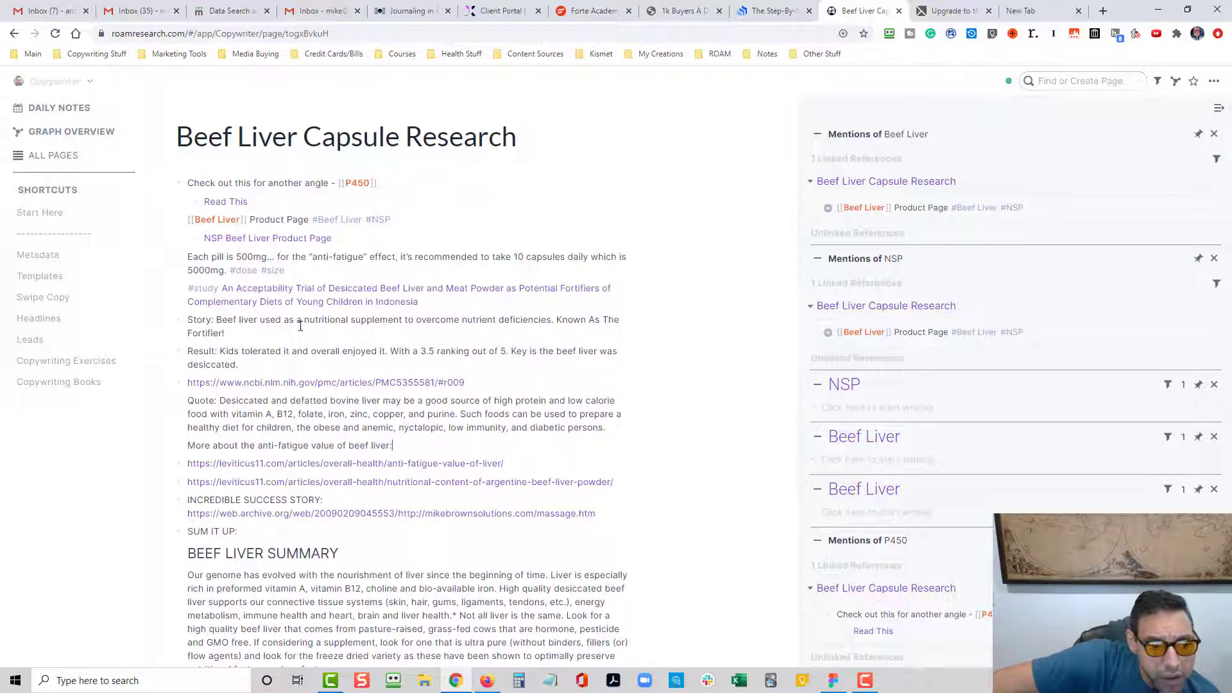
pyautogui.click(556, 325)
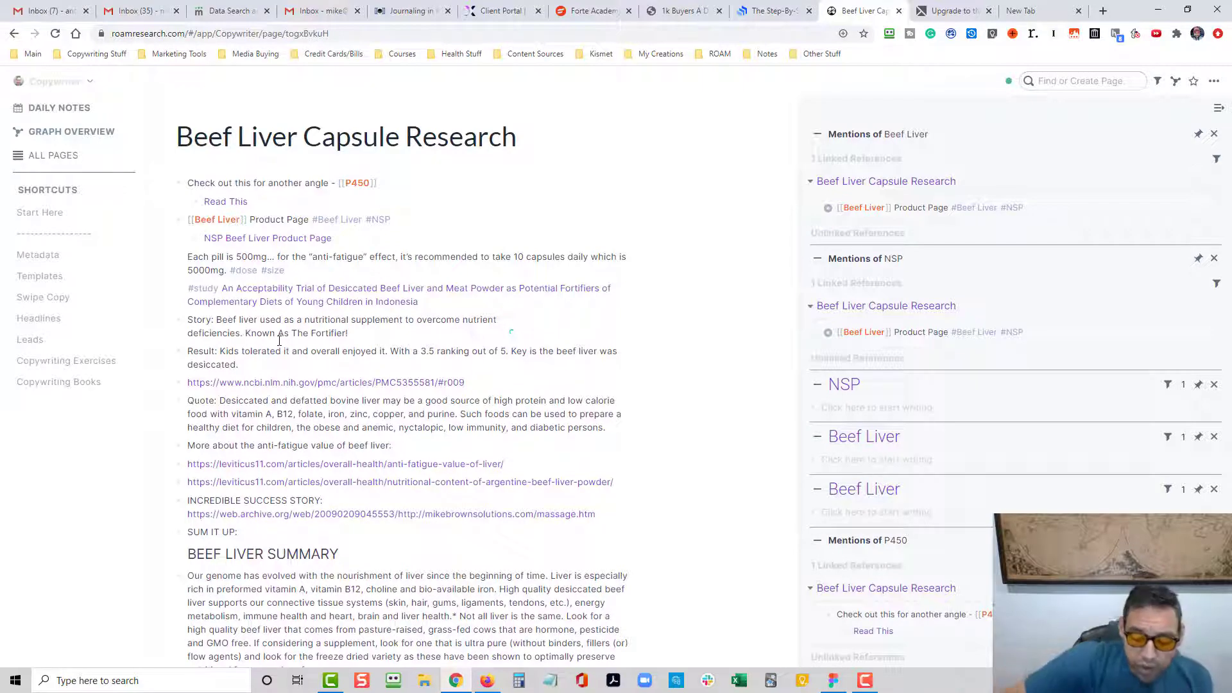
pyautogui.press('Return')
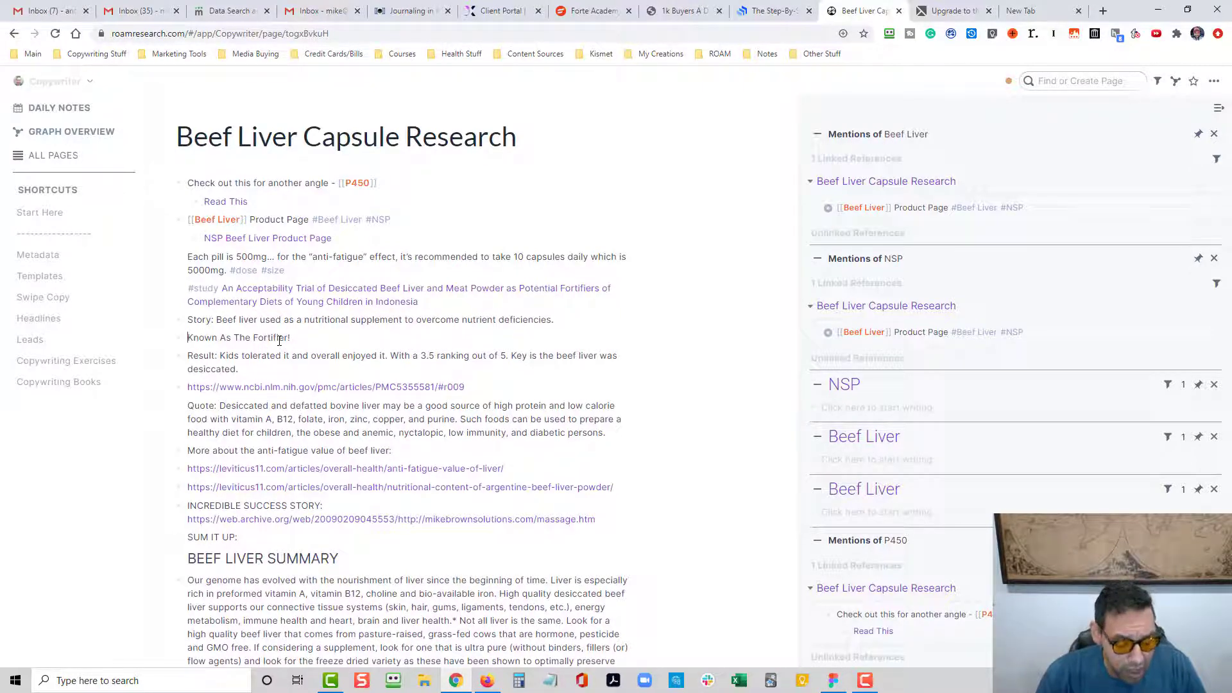
pyautogui.press('Tab')
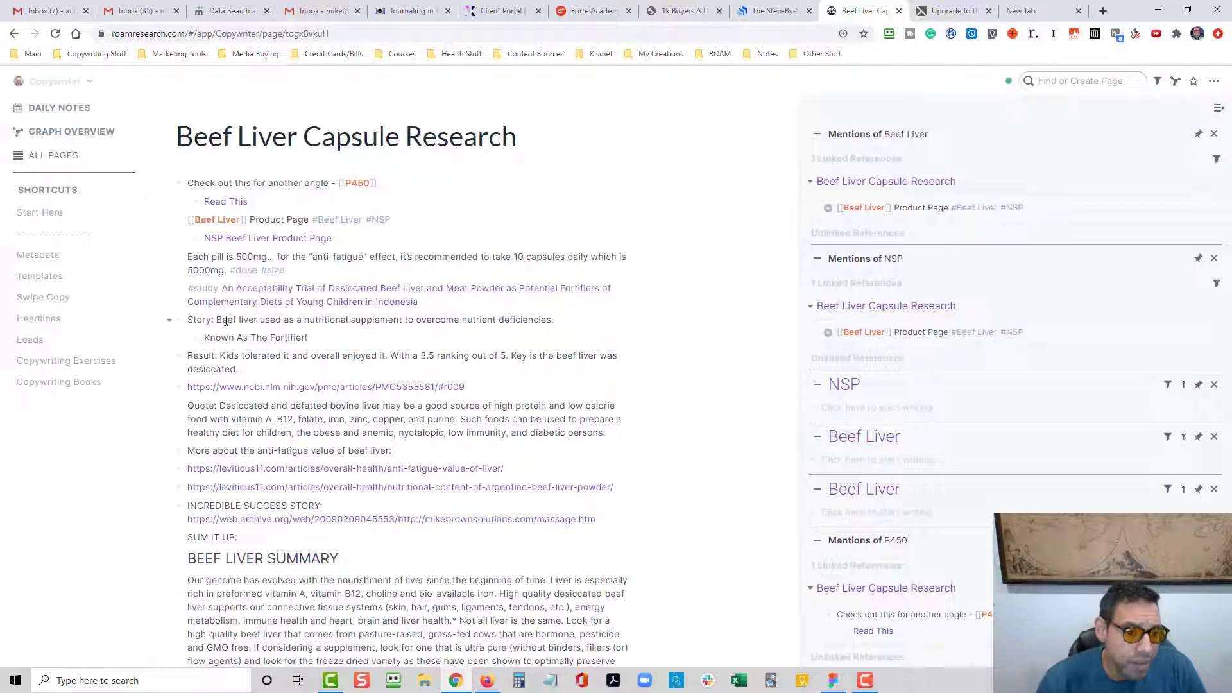
# - Turn the word "Story" at the start of its block into a [[Story]] page link
pyautogui.click(197, 325)
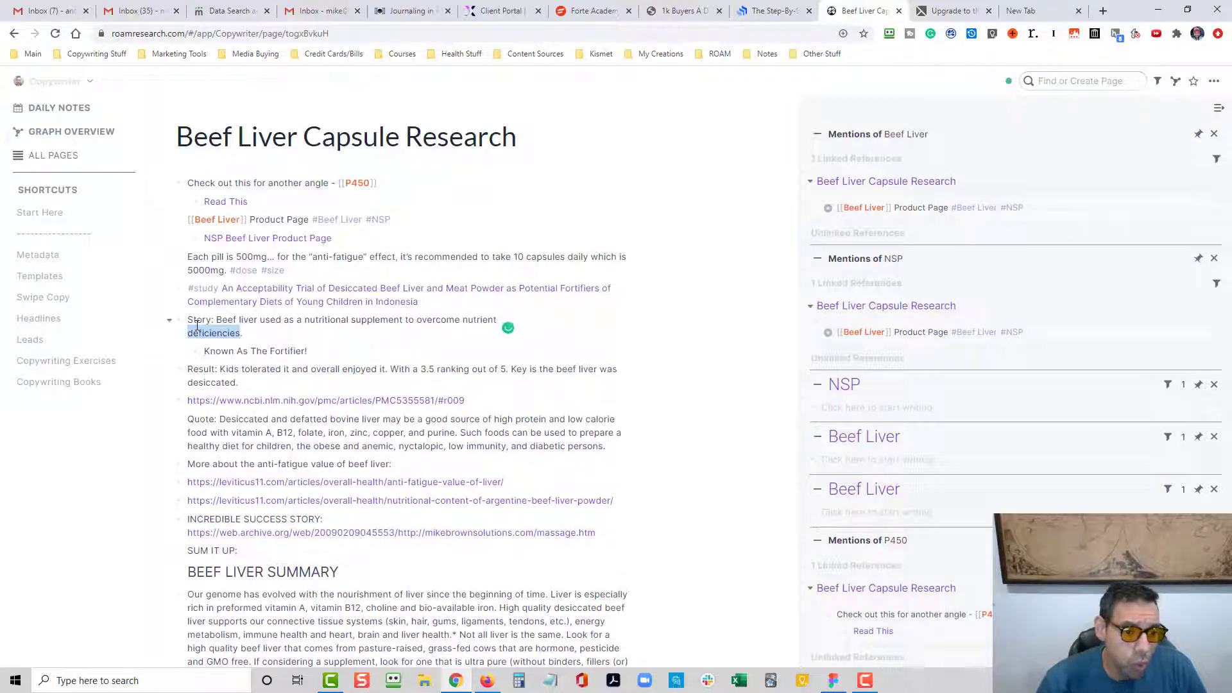
pyautogui.doubleClick(197, 320)
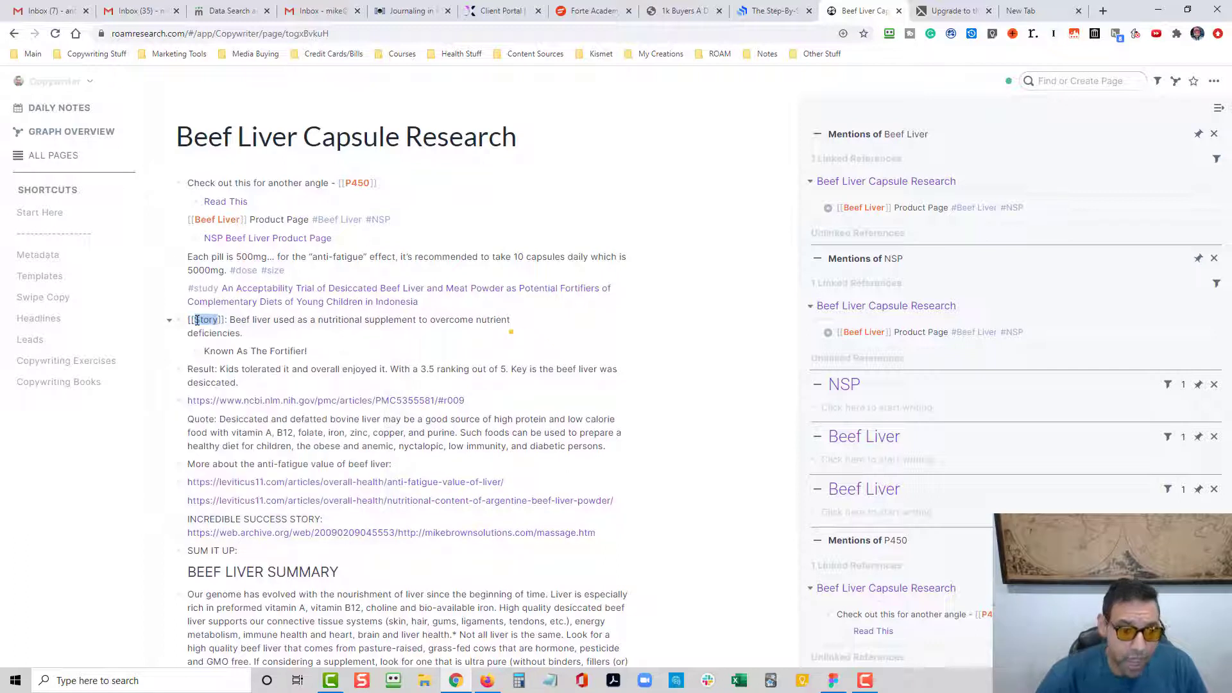
pyautogui.write('[[')
pyautogui.click(344, 341)
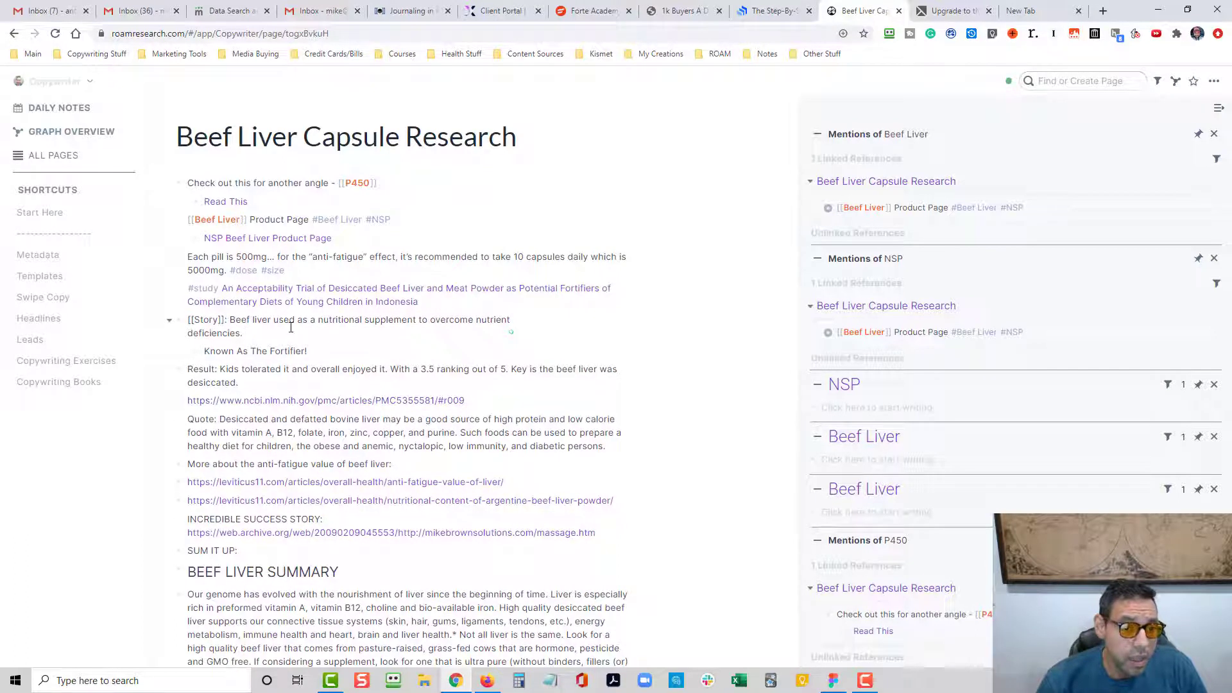
# - Capitalize "Liver" in the Story block and turn "Beef Liver" into a [[Beef Liver]] page link
pyautogui.click(255, 323)
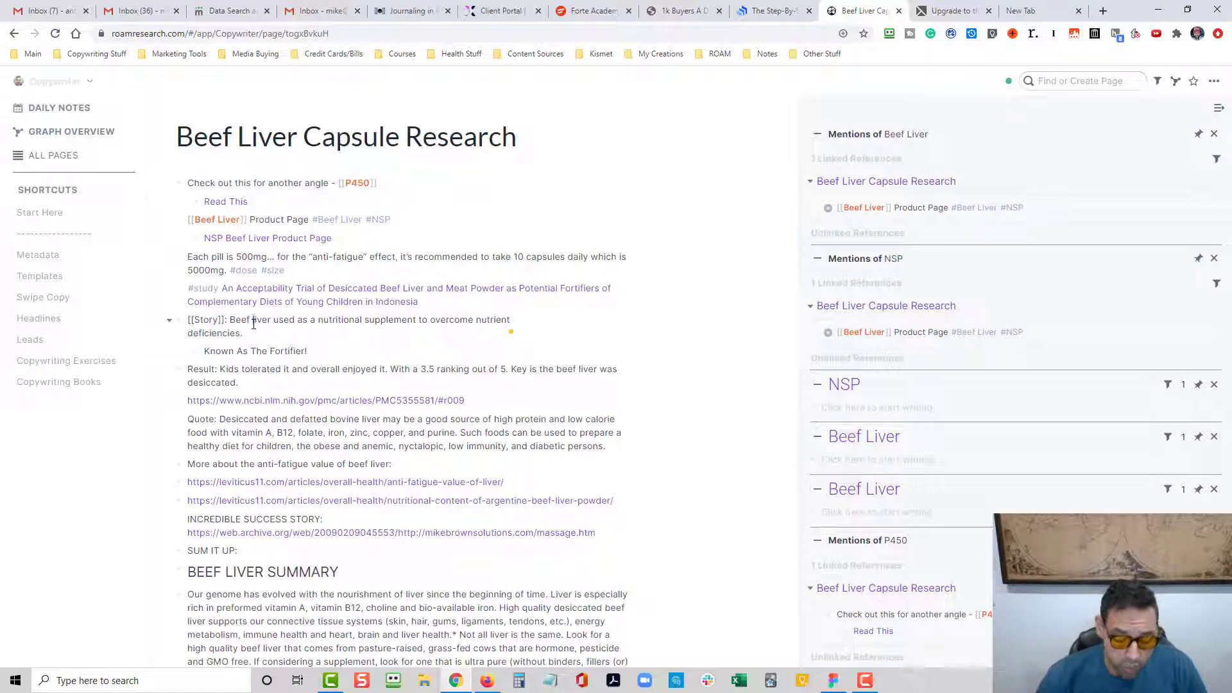
pyautogui.write('L')
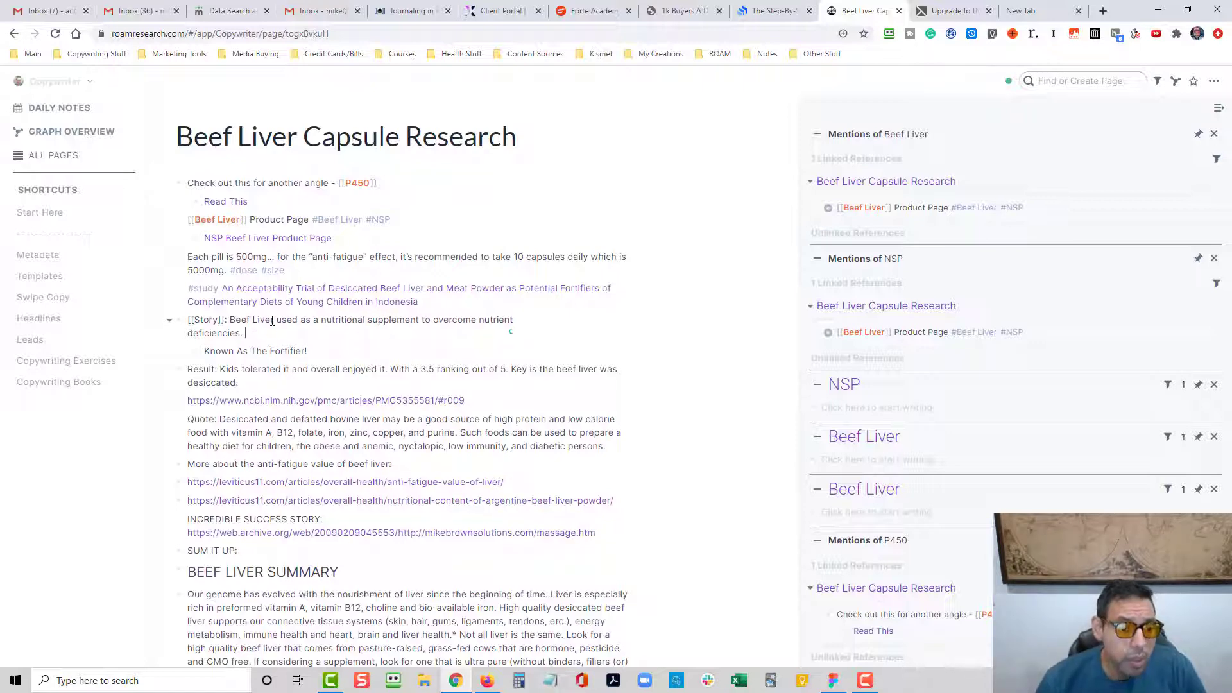
pyautogui.click(272, 321)
pyautogui.moveTo(258, 322); pyautogui.dragTo(230, 322)
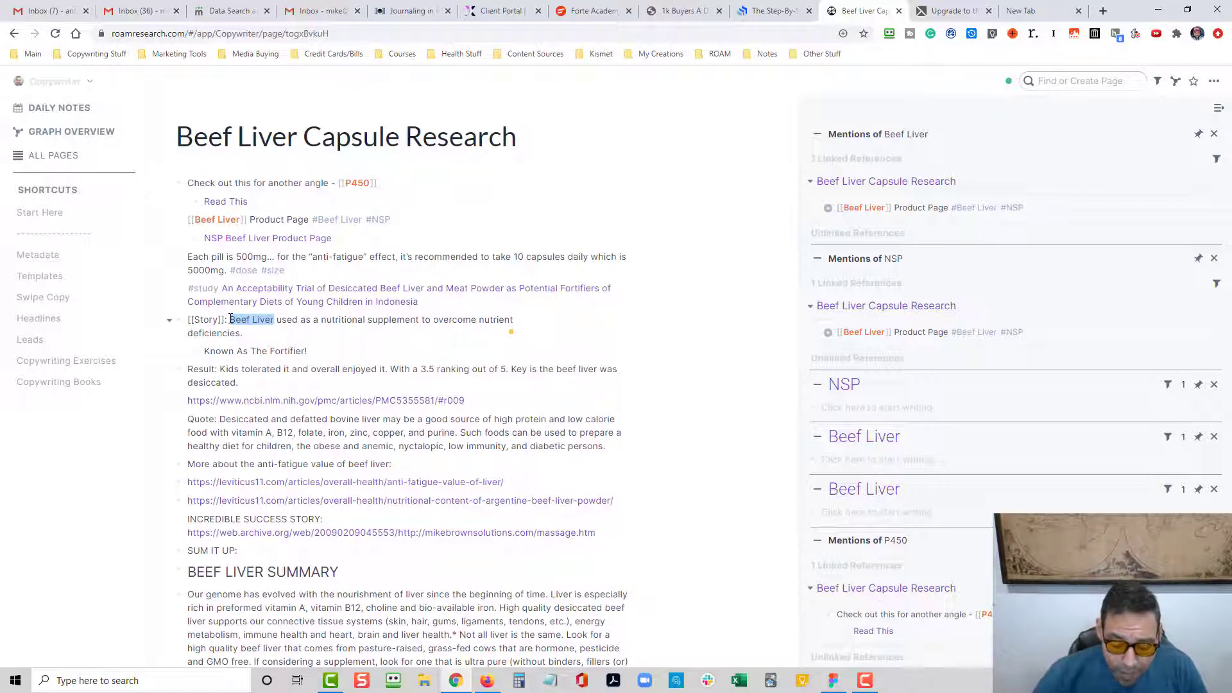
pyautogui.write('[[')
pyautogui.click(259, 346)
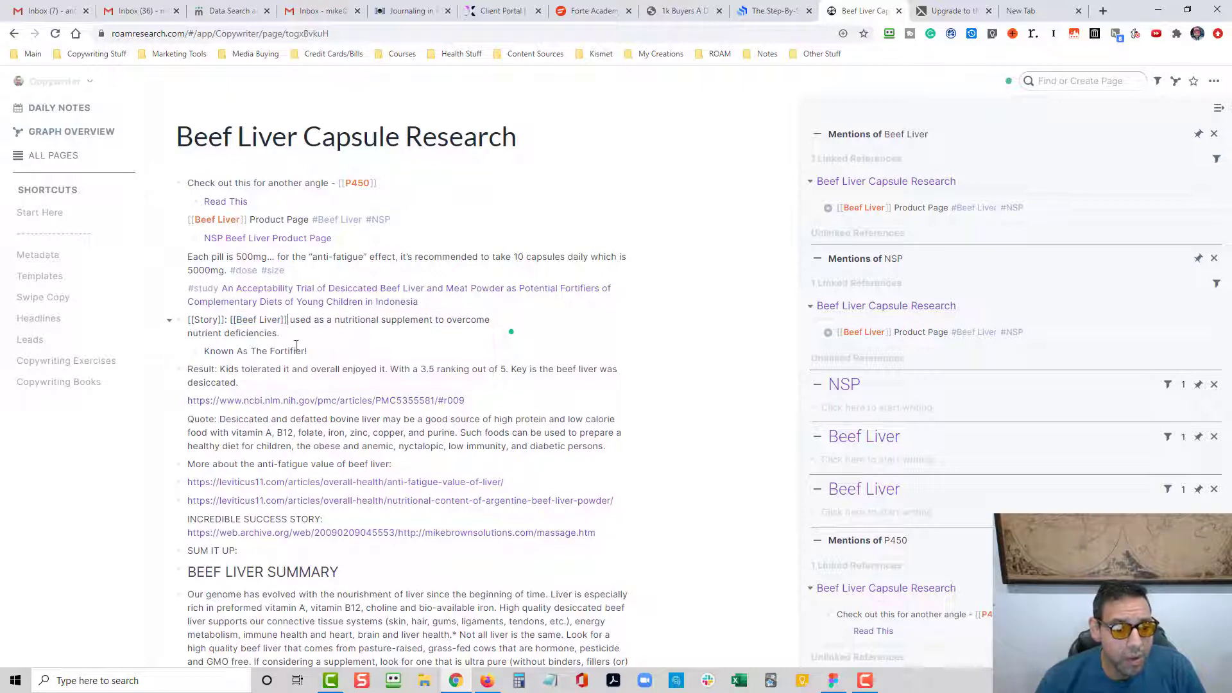
pyautogui.click(433, 344)
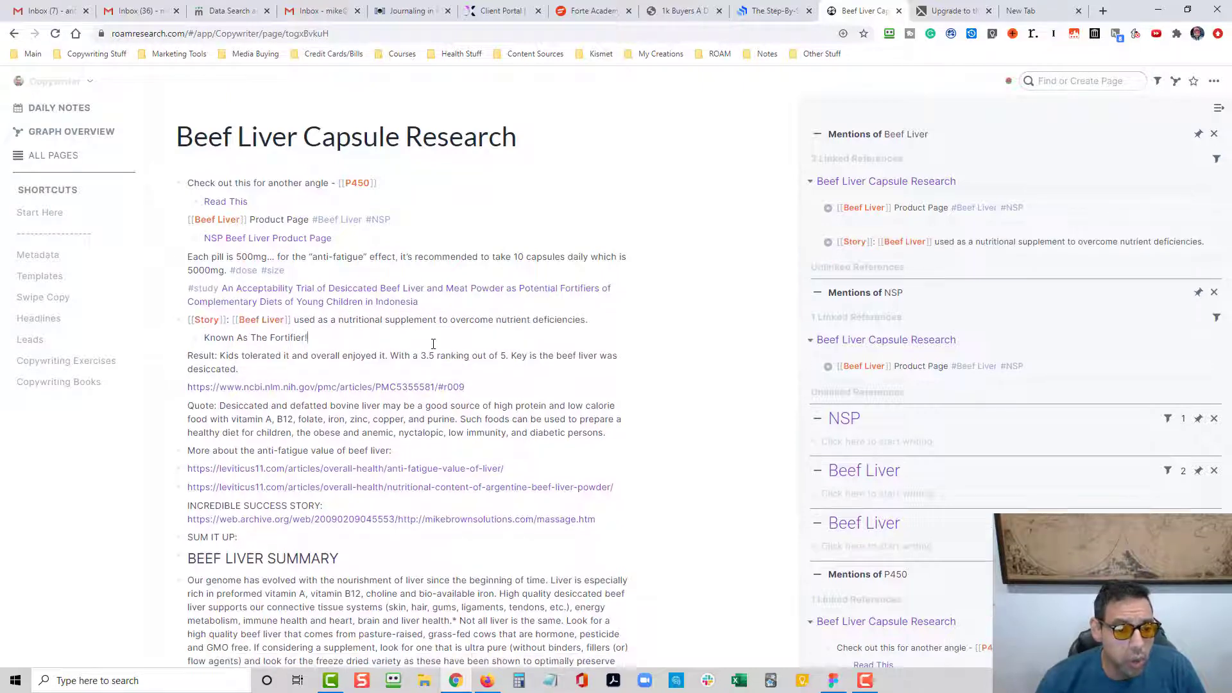
# - Turn the words "nutritional" and "supplement" in the Story block into the tags #nutritional and #supplement
pyautogui.click(354, 322)
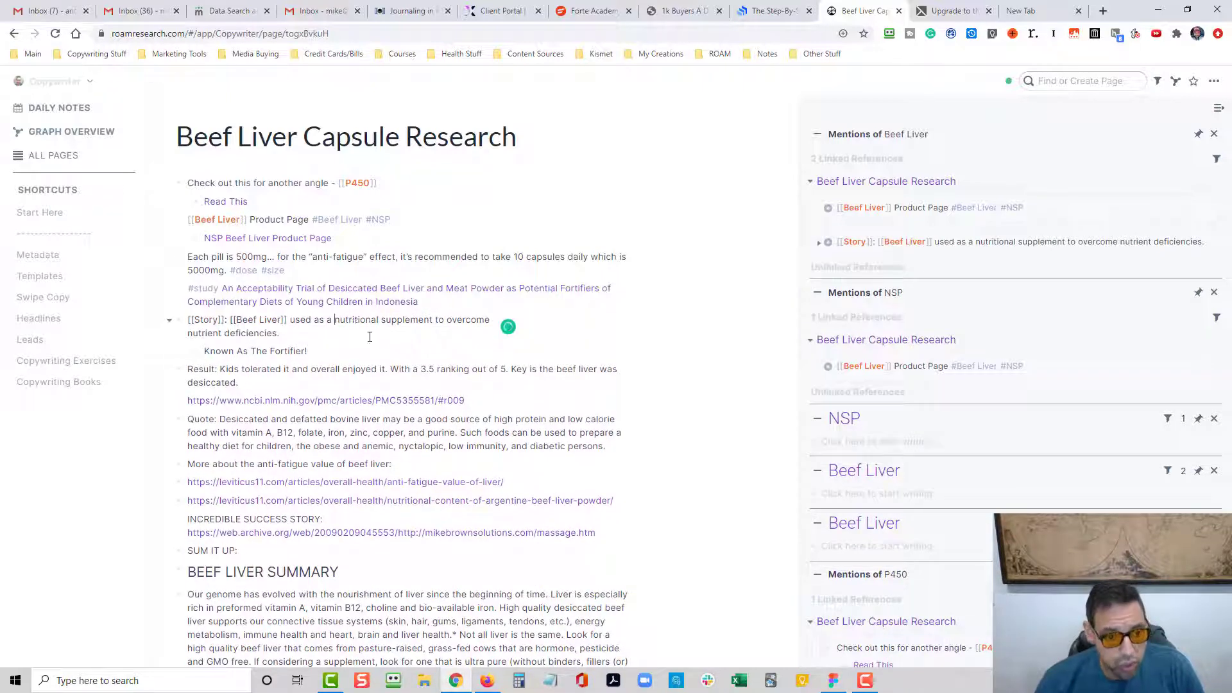
pyautogui.write('#')
pyautogui.press('Escape')
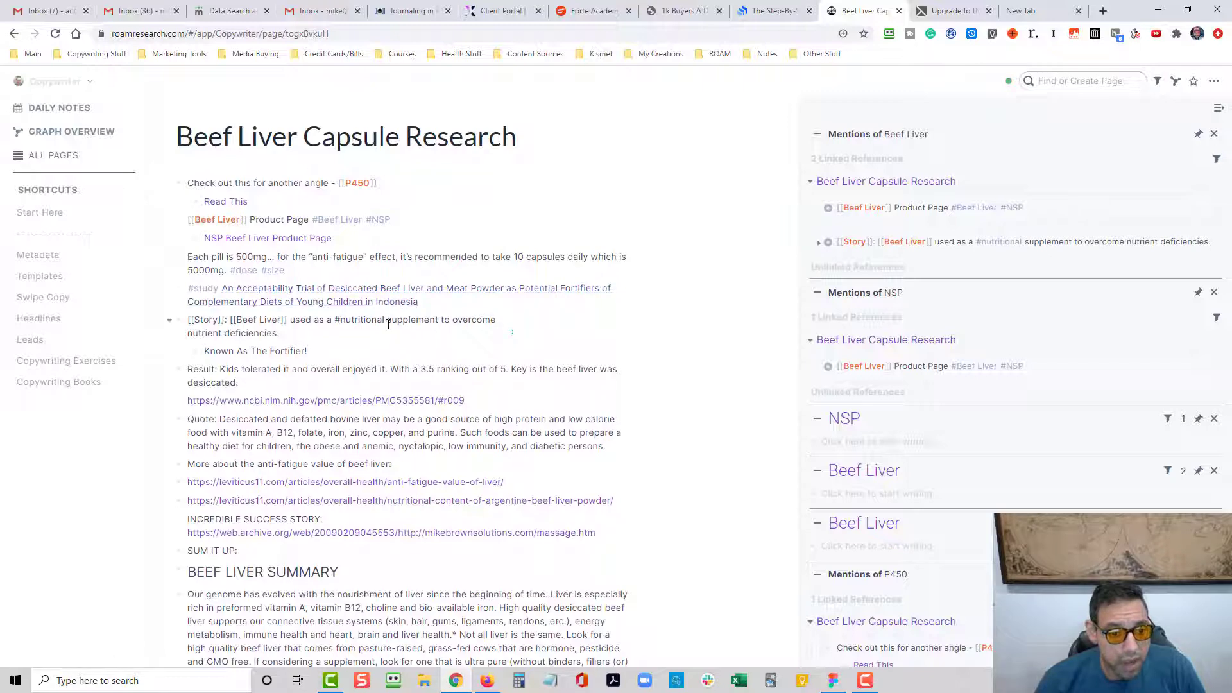
pyautogui.click(388, 324)
pyautogui.write('#')
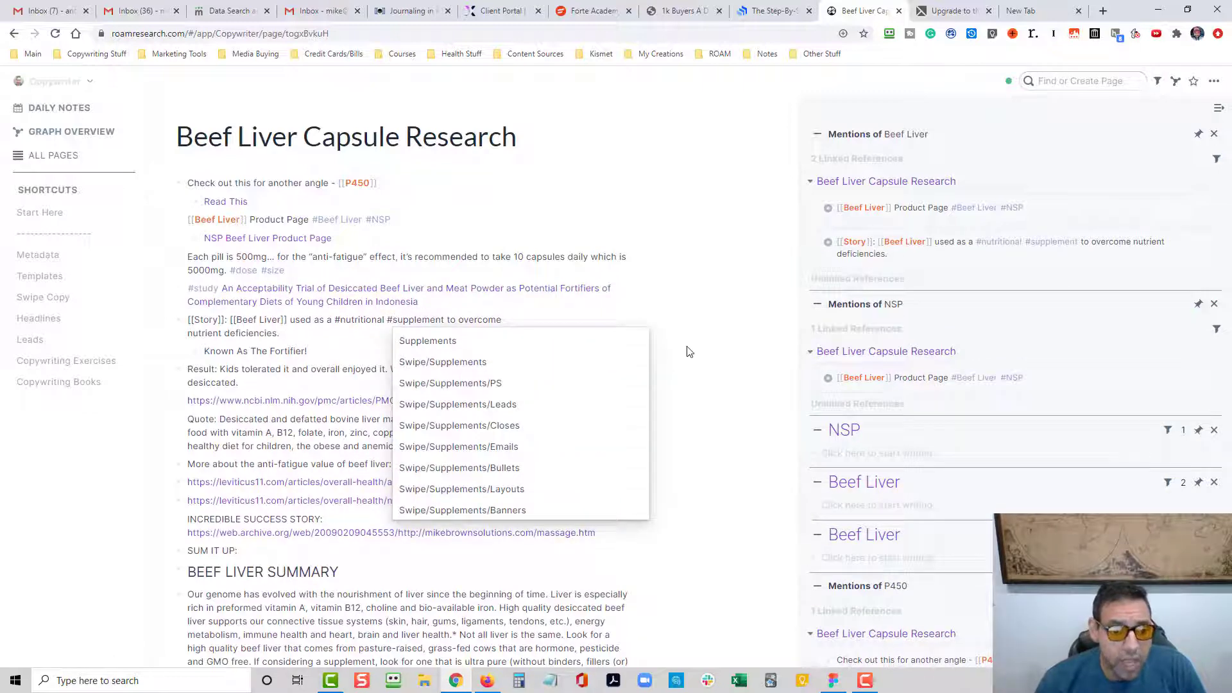
pyautogui.click(681, 347)
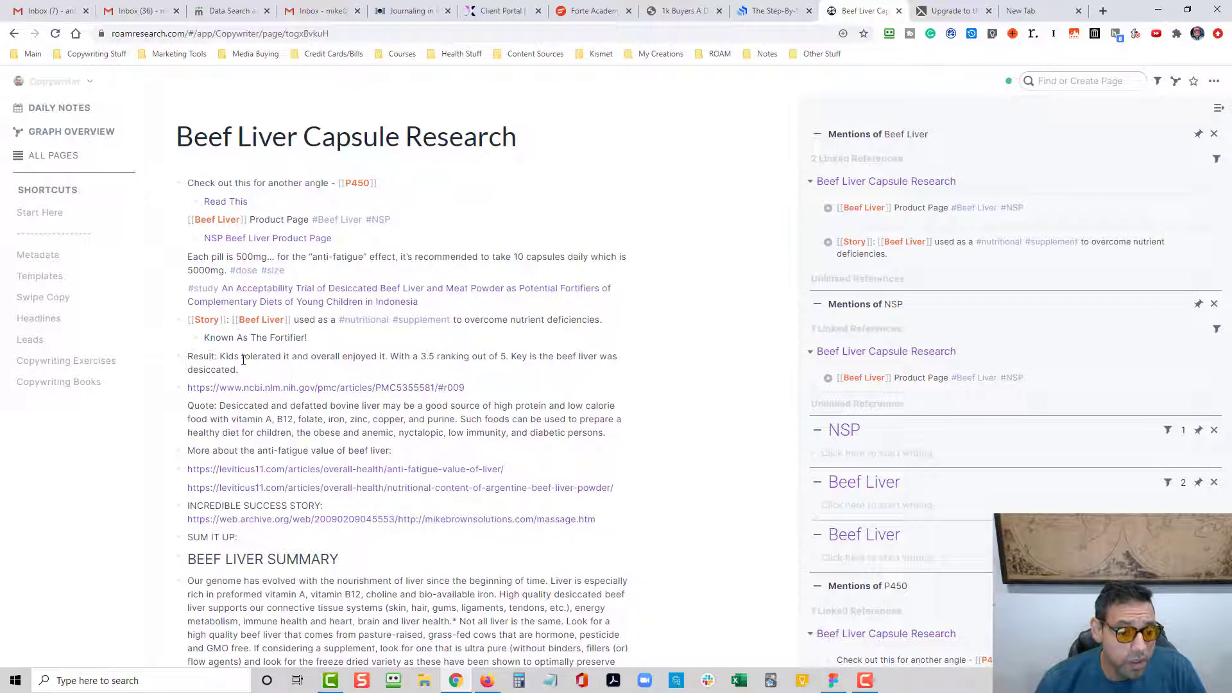
# - Nest the Result block beneath the Story block and expand the Story reference in the mentions of Beef Liver
pyautogui.click(192, 355)
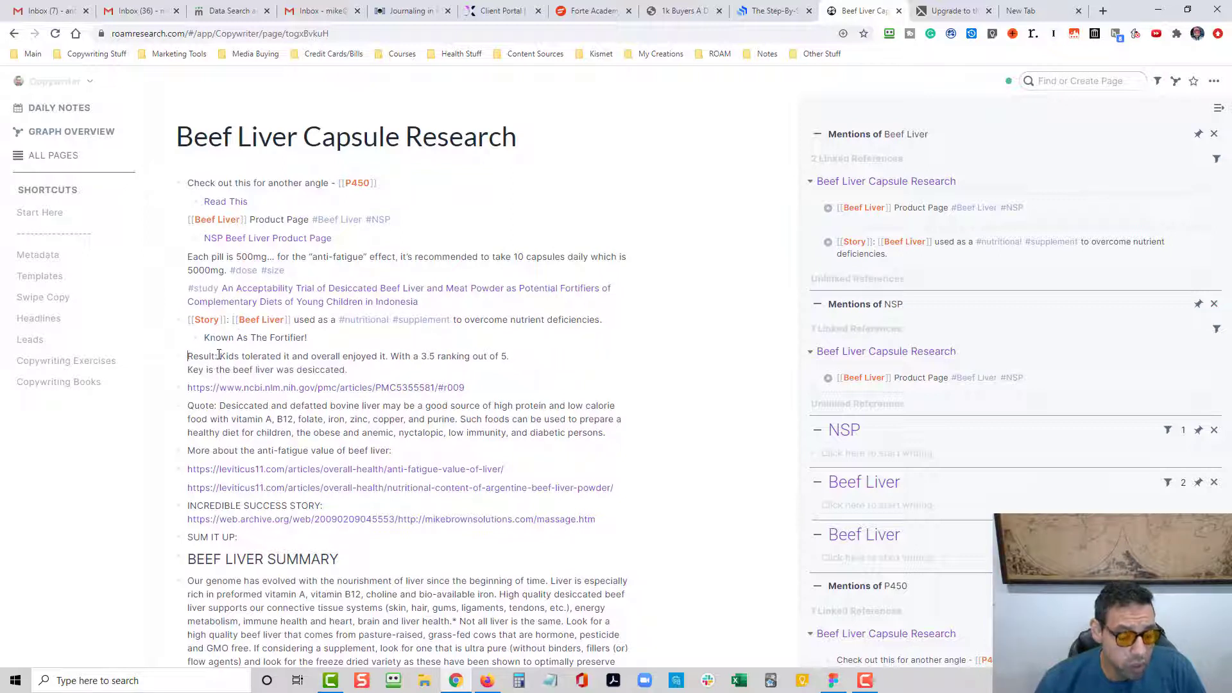
pyautogui.press('Tab')
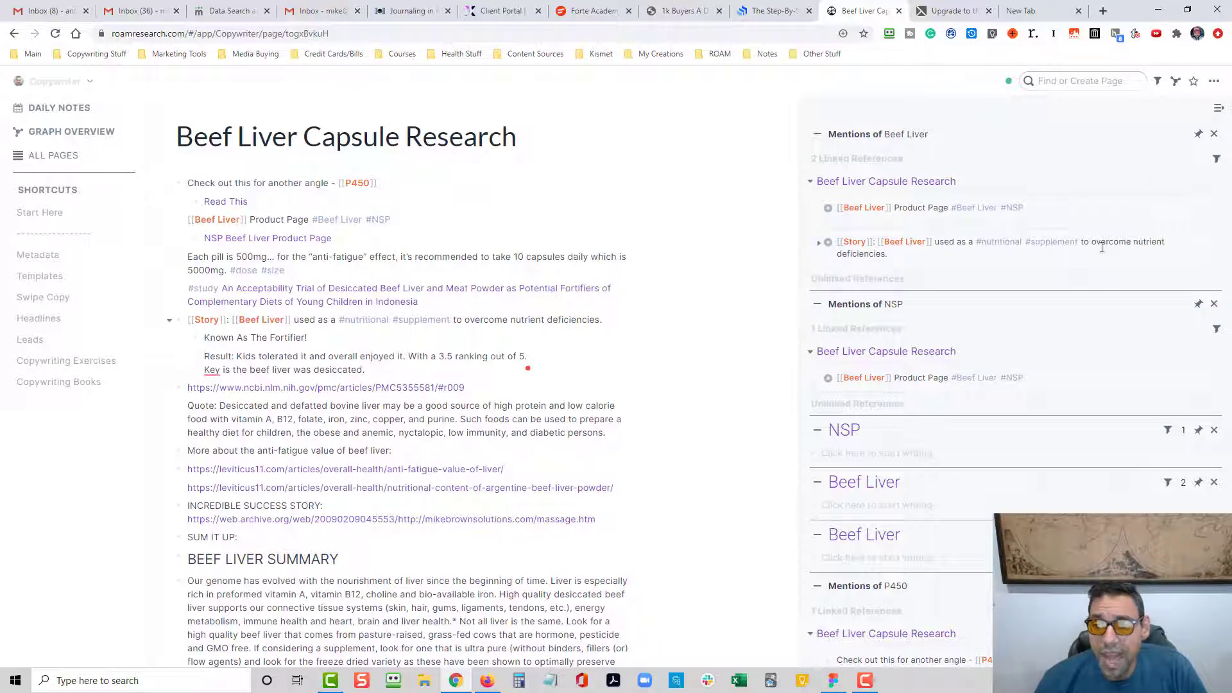
pyautogui.click(819, 243)
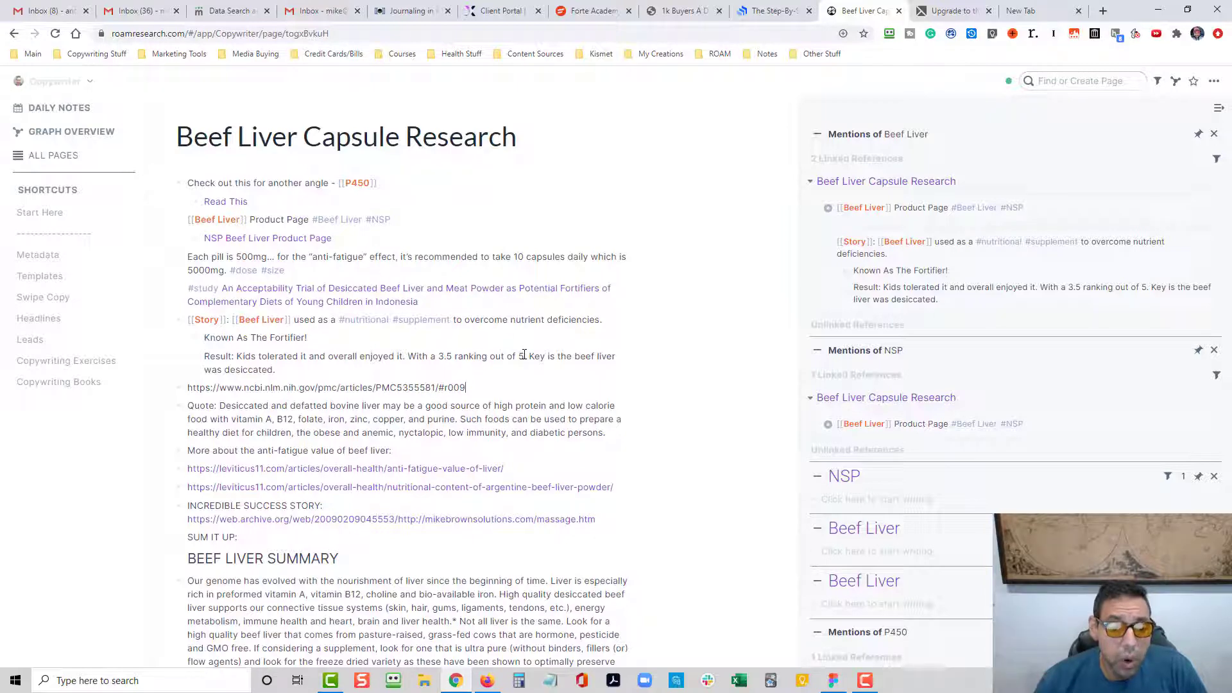
# - In the Result block, bold "With a 3.5 ranking out of 5" and highlight "Key is the beef liver was desiccated."
pyautogui.moveTo(524, 355); pyautogui.dragTo(410, 358)
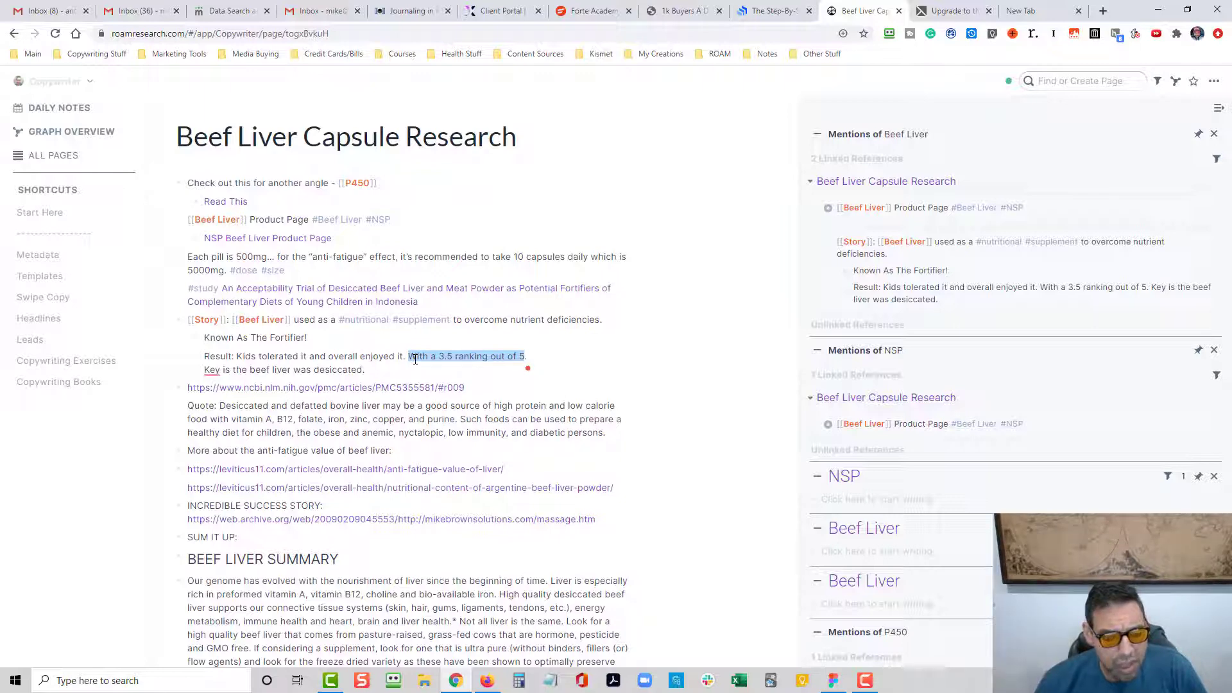
pyautogui.hotkey('ctrl', 'b')
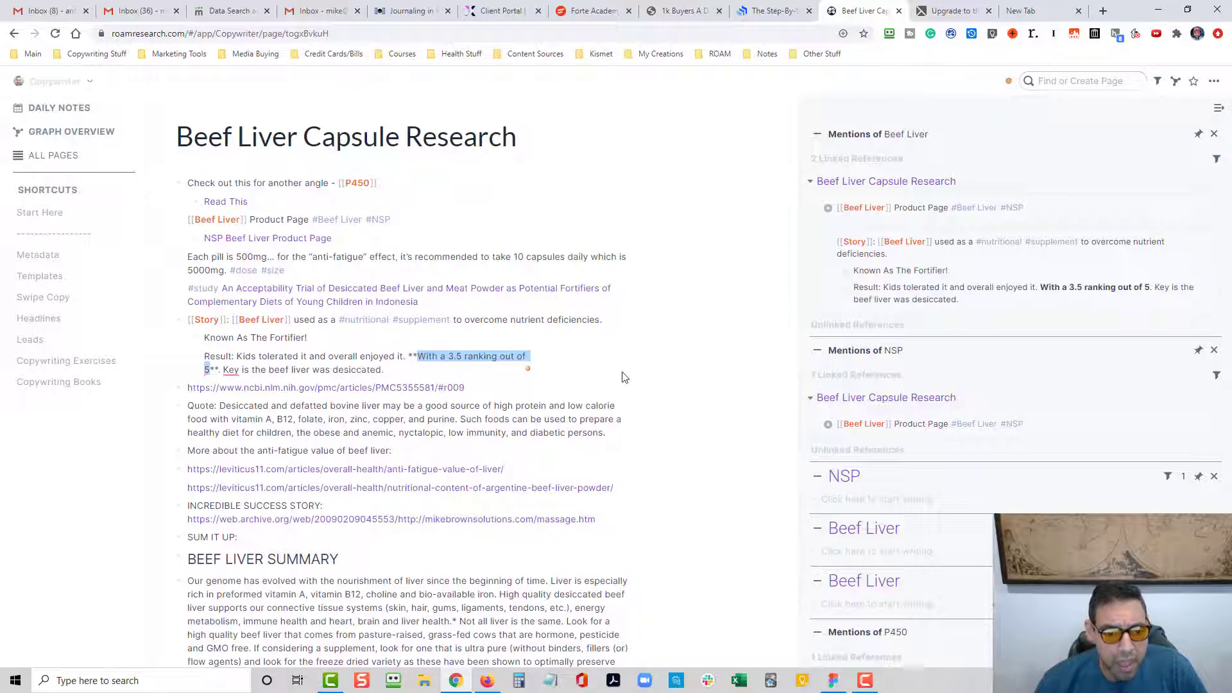
pyautogui.click(642, 375)
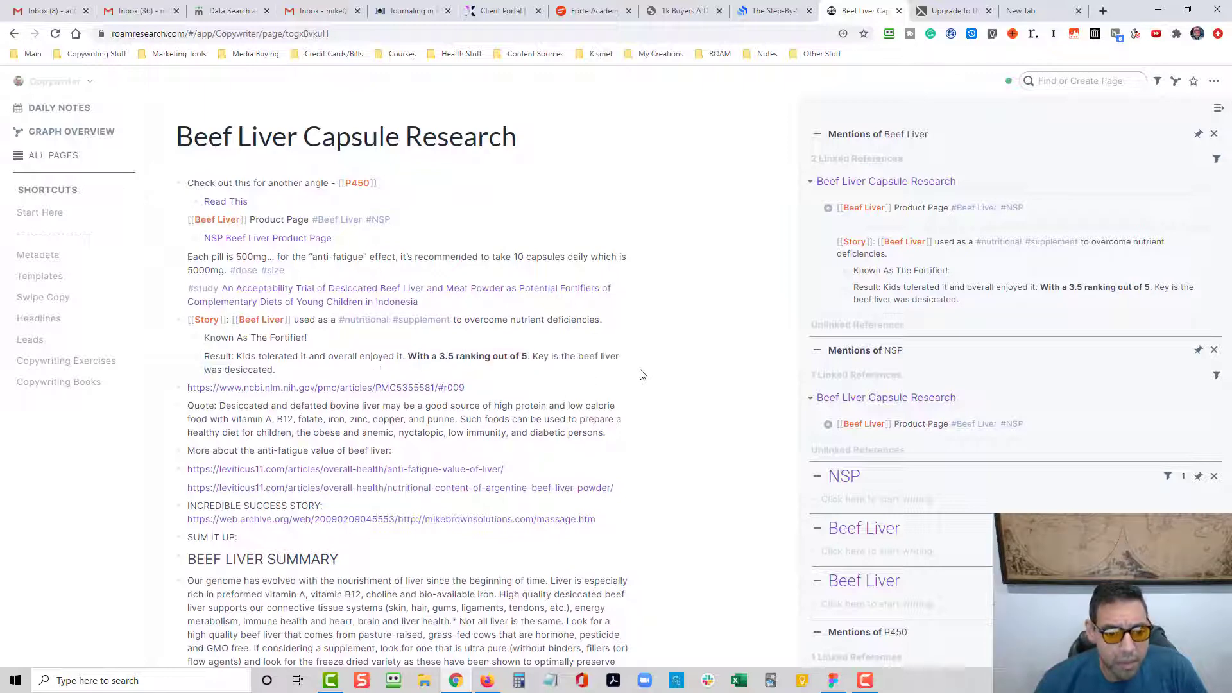
pyautogui.click(569, 373)
pyautogui.moveTo(385, 371); pyautogui.dragTo(224, 371)
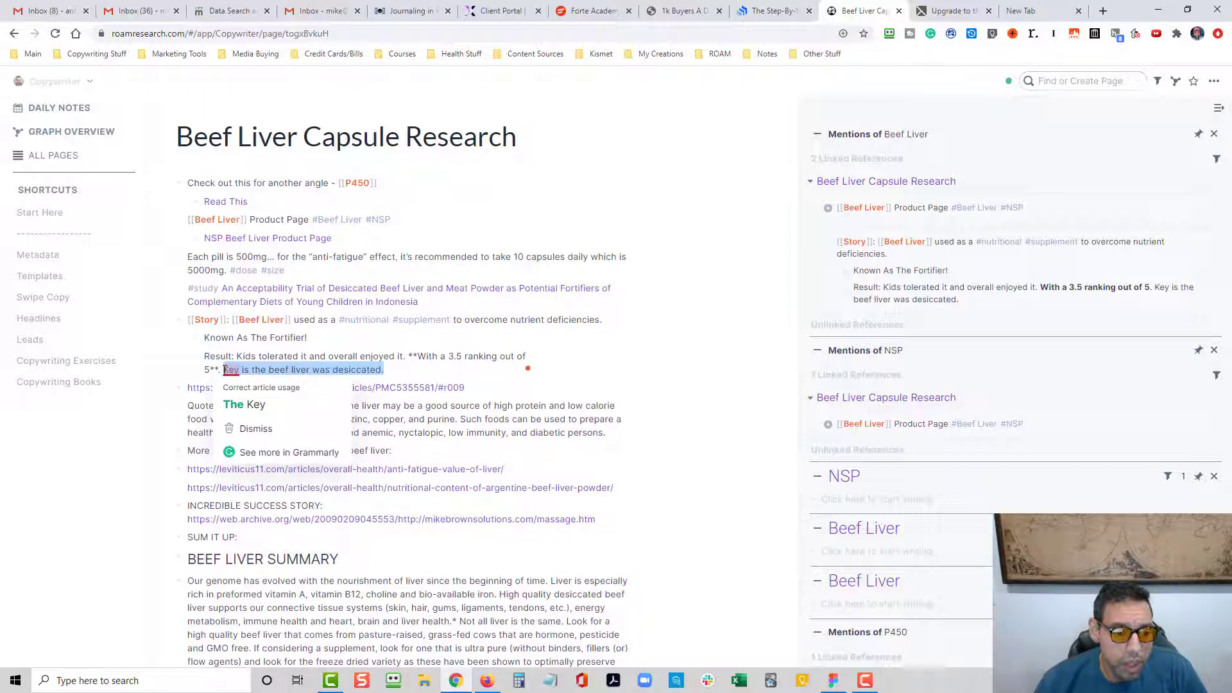
pyautogui.hotkey('ctrl', 'h')
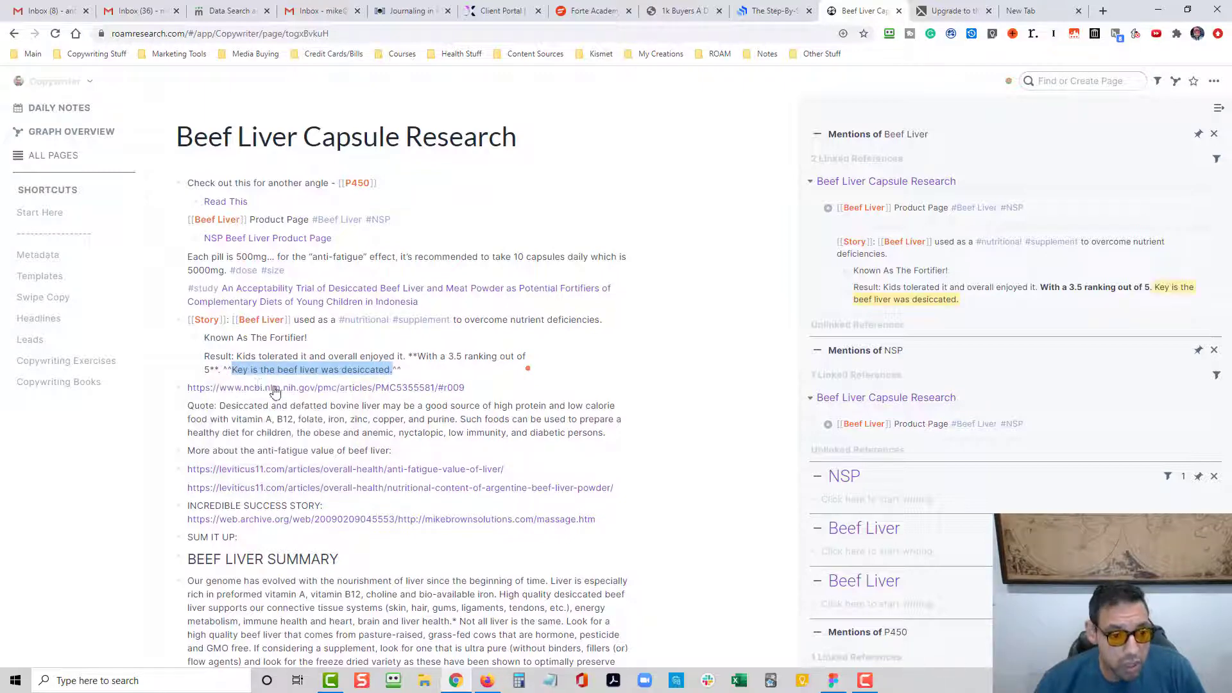
pyautogui.click(648, 508)
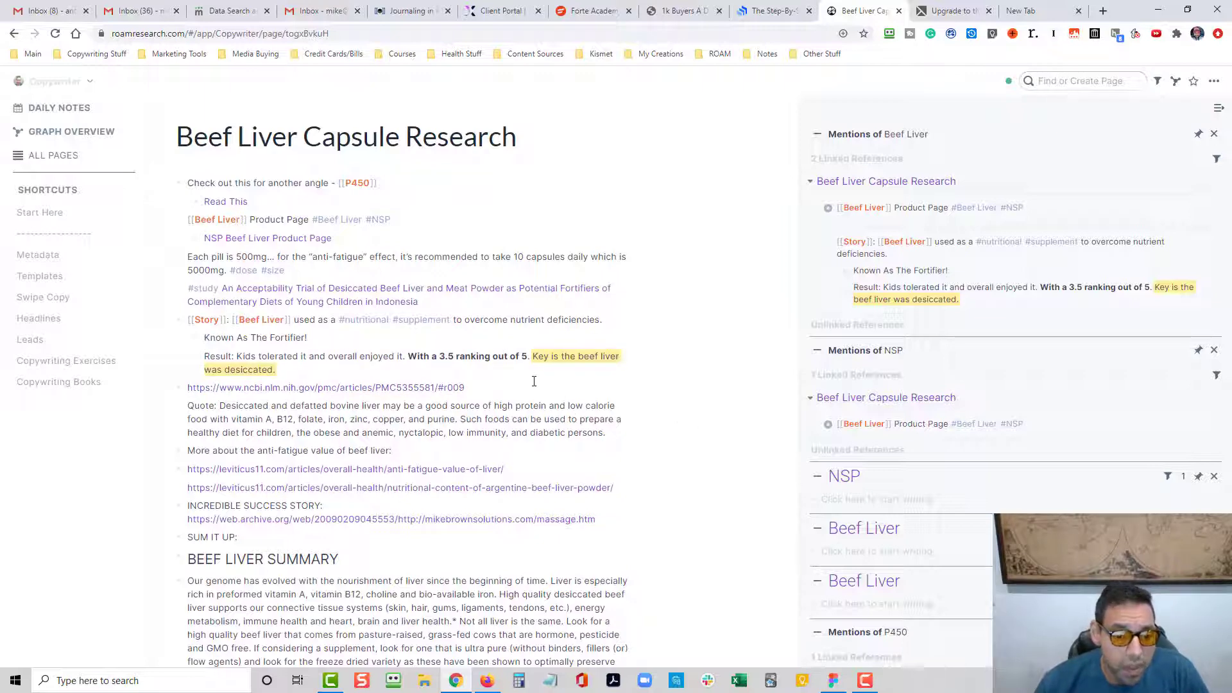
pyautogui.click(389, 355)
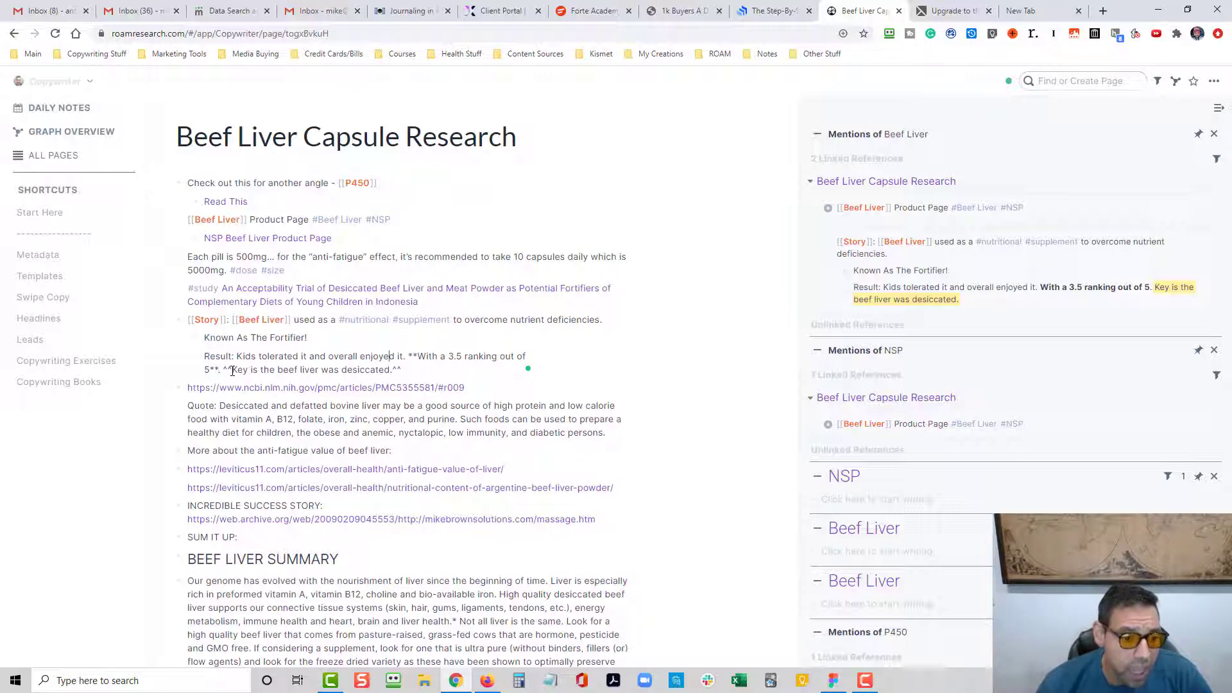
# - Copy the full title of the article behind the PMC5355581 link and return to the Beef Liver Capsule Research page
pyautogui.click(396, 389)
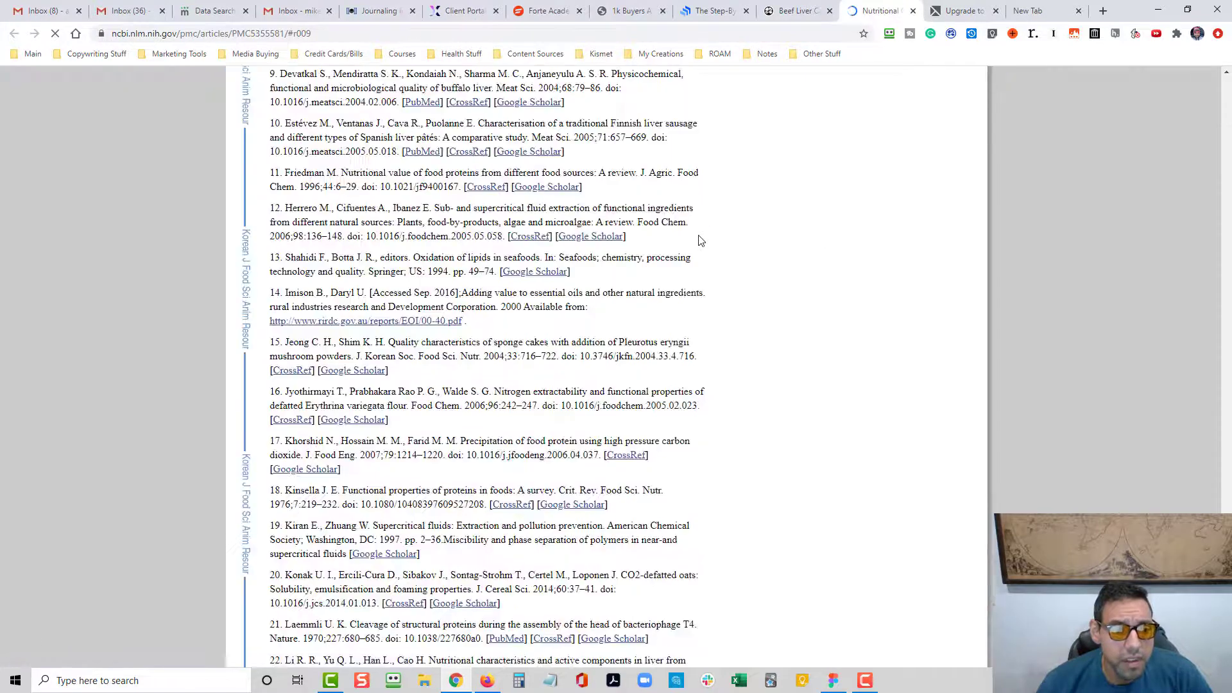
pyautogui.scroll(10, 653, 350)
pyautogui.scroll(15, 653, 349)
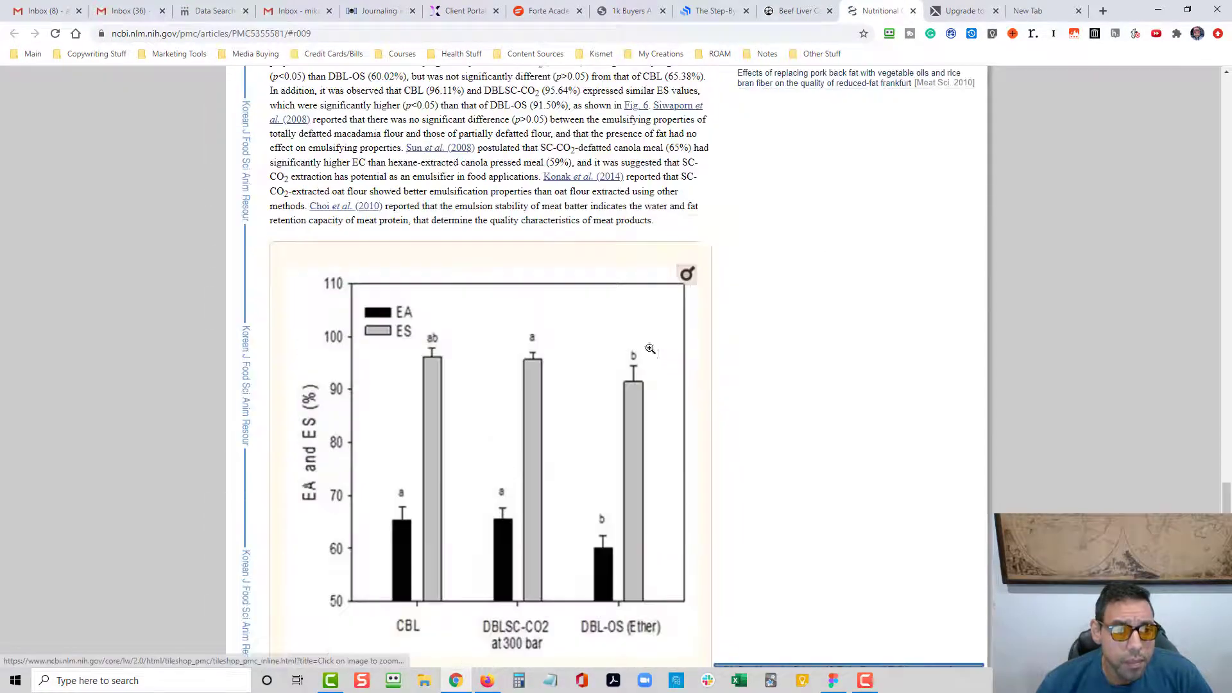
pyautogui.scroll(10, 647, 358)
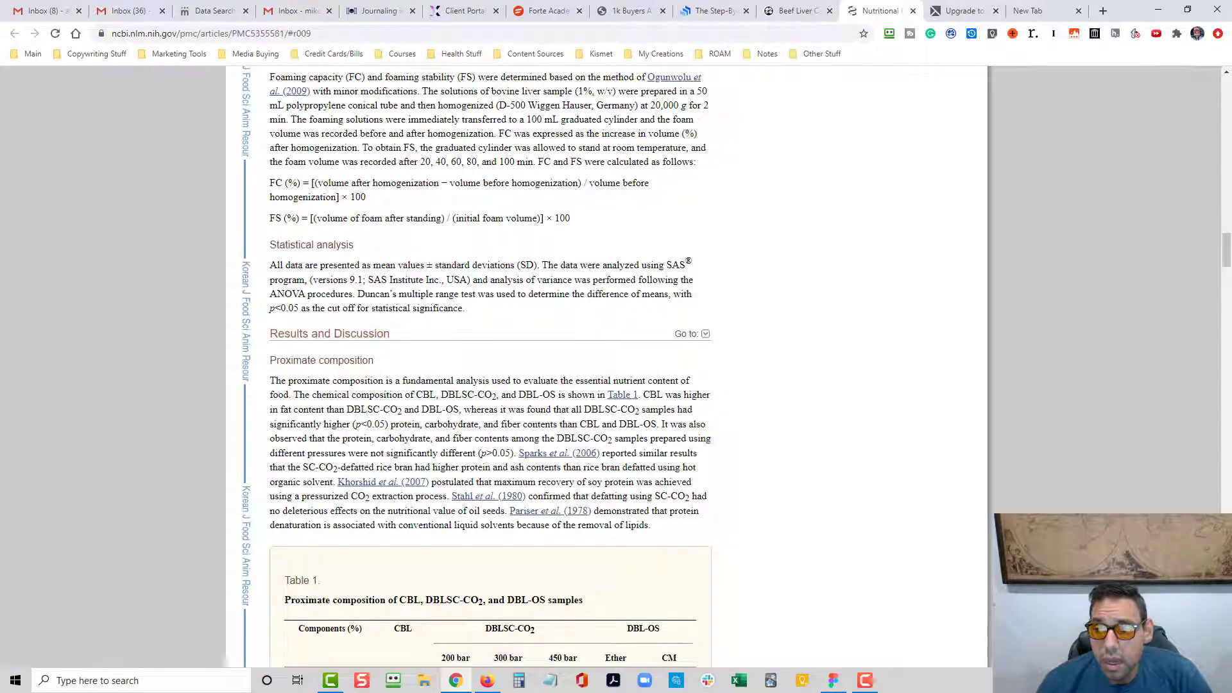
pyautogui.moveTo(1225, 250); pyautogui.dragTo(1193, 63)
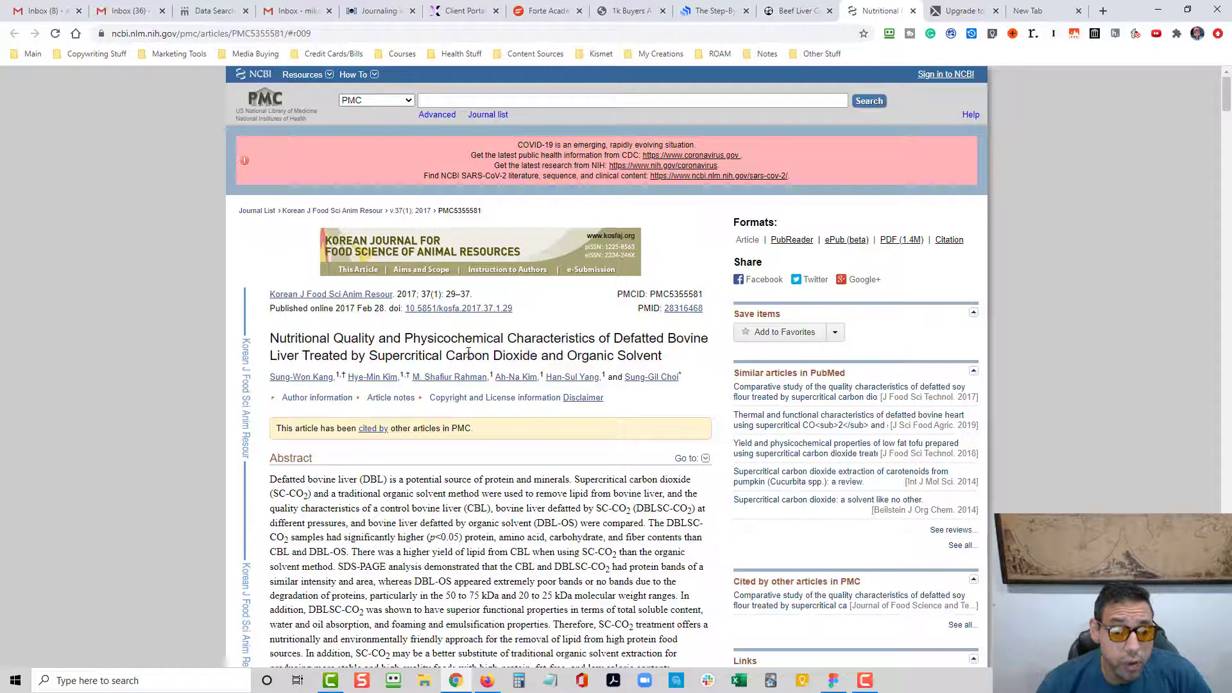
pyautogui.moveTo(665, 357); pyautogui.dragTo(273, 342)
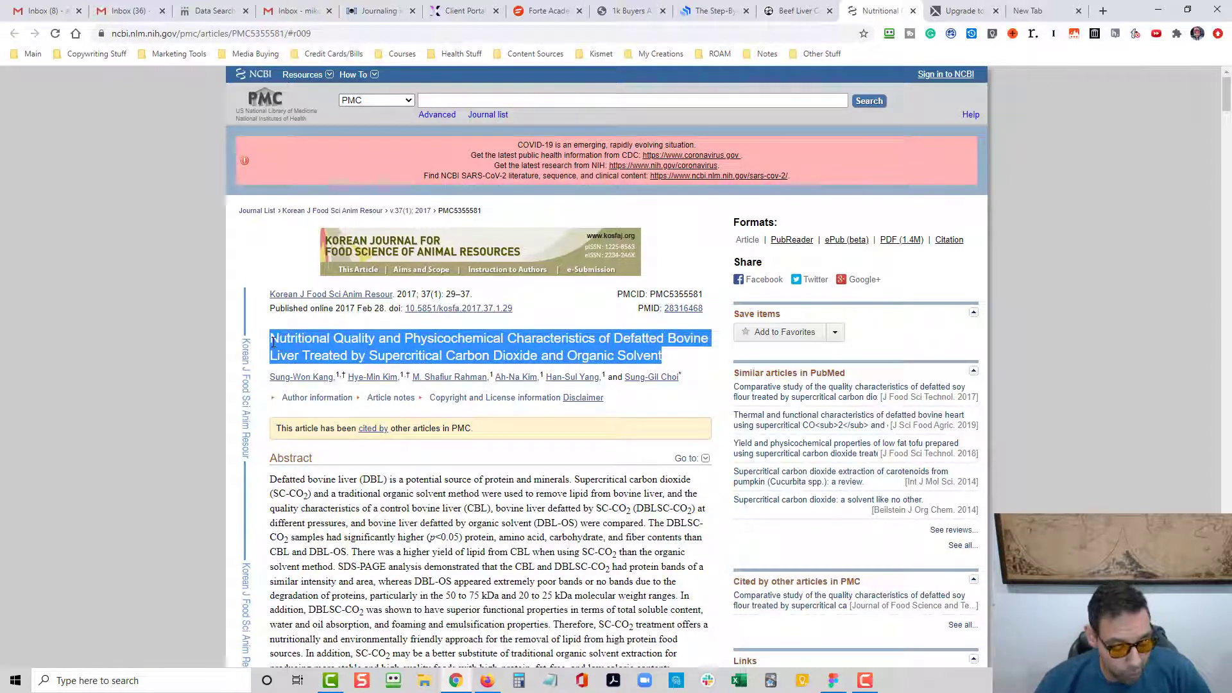
pyautogui.click(798, 10)
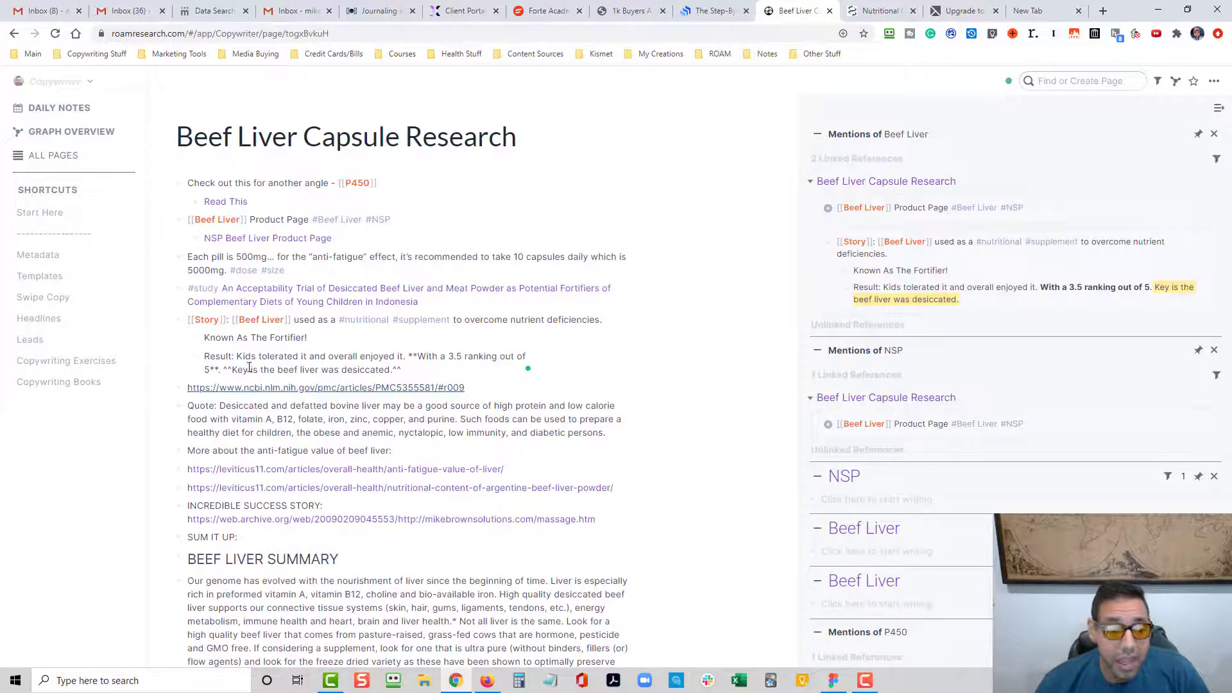
# - Nest the PMC5355581 URL block beneath the Story block, directly after the Result block
pyautogui.click(213, 421)
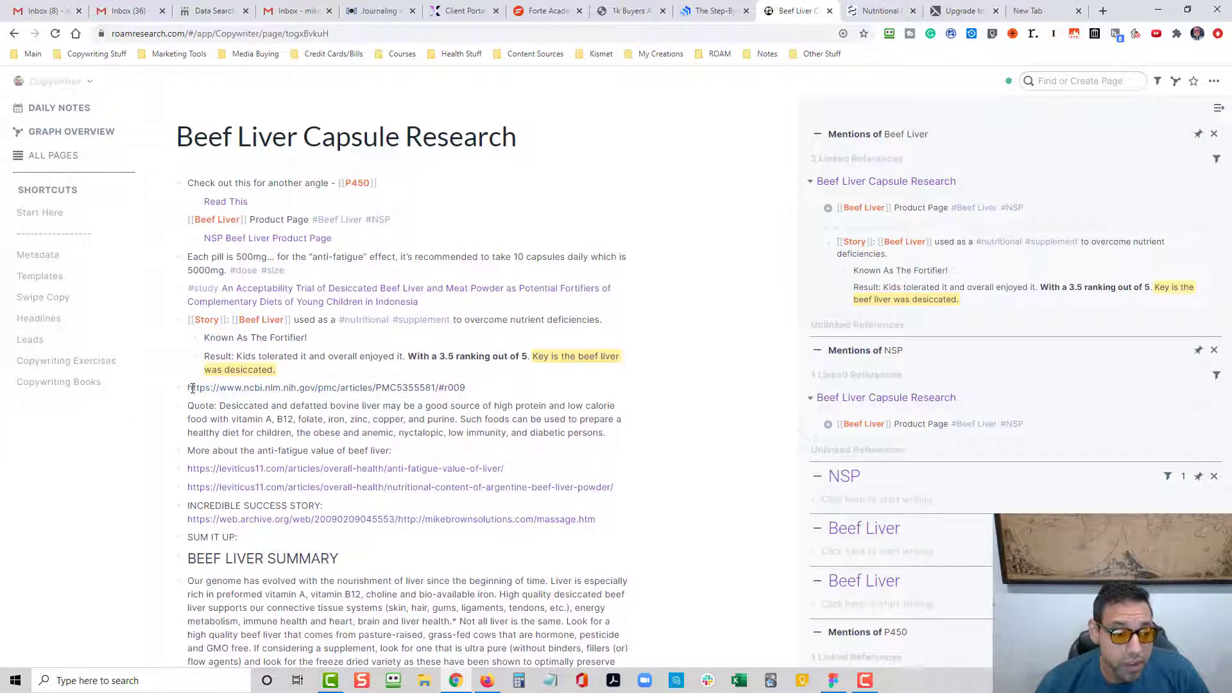
pyautogui.click(478, 387)
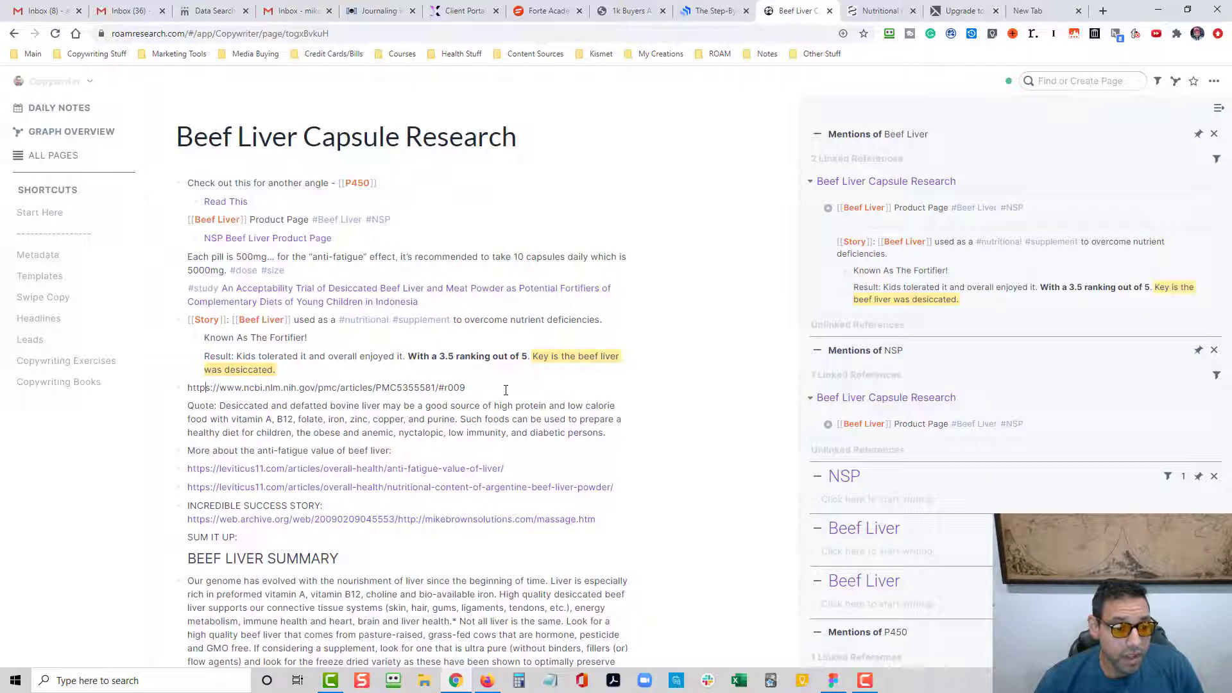
pyautogui.press('Tab')
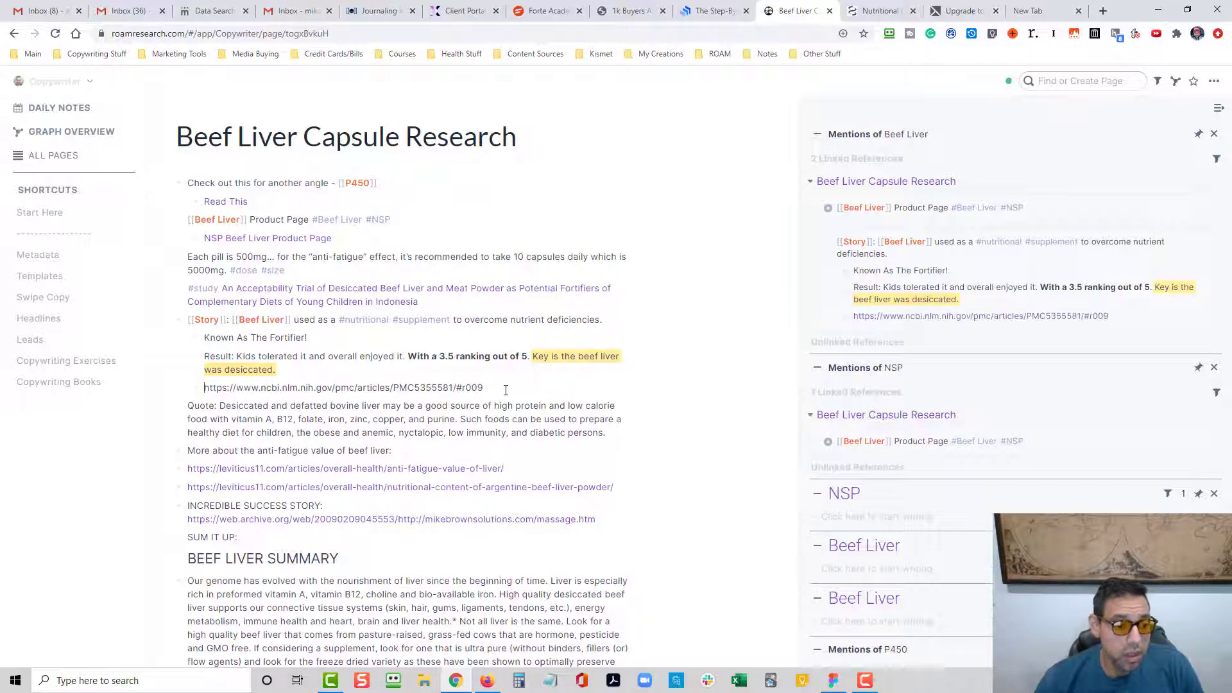
# - Make the PMC5355581 URL an aliased link by adding the copied article title in square brackets before it and enclosing the URL in parentheses
pyautogui.write('[')
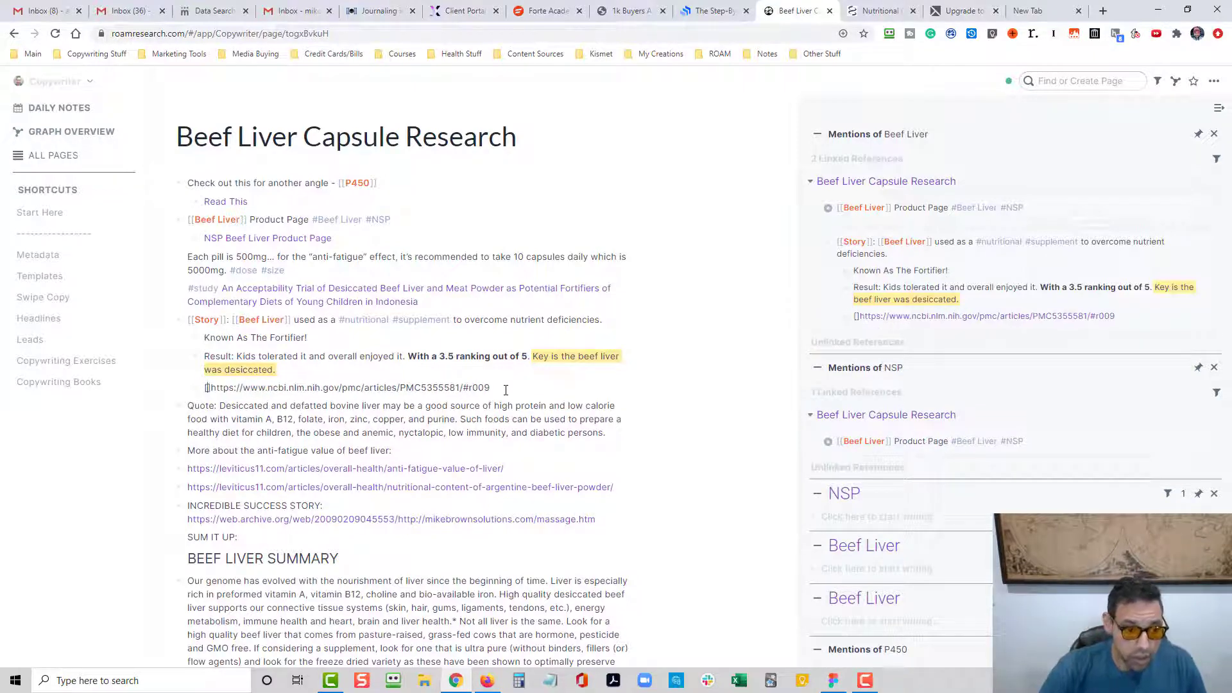
pyautogui.write('Nutritional Quality and Physicochemical Characteristics of Defatted Bovine Liver Treated by Supercritical Carbon Dioxide and Organic Solvent')
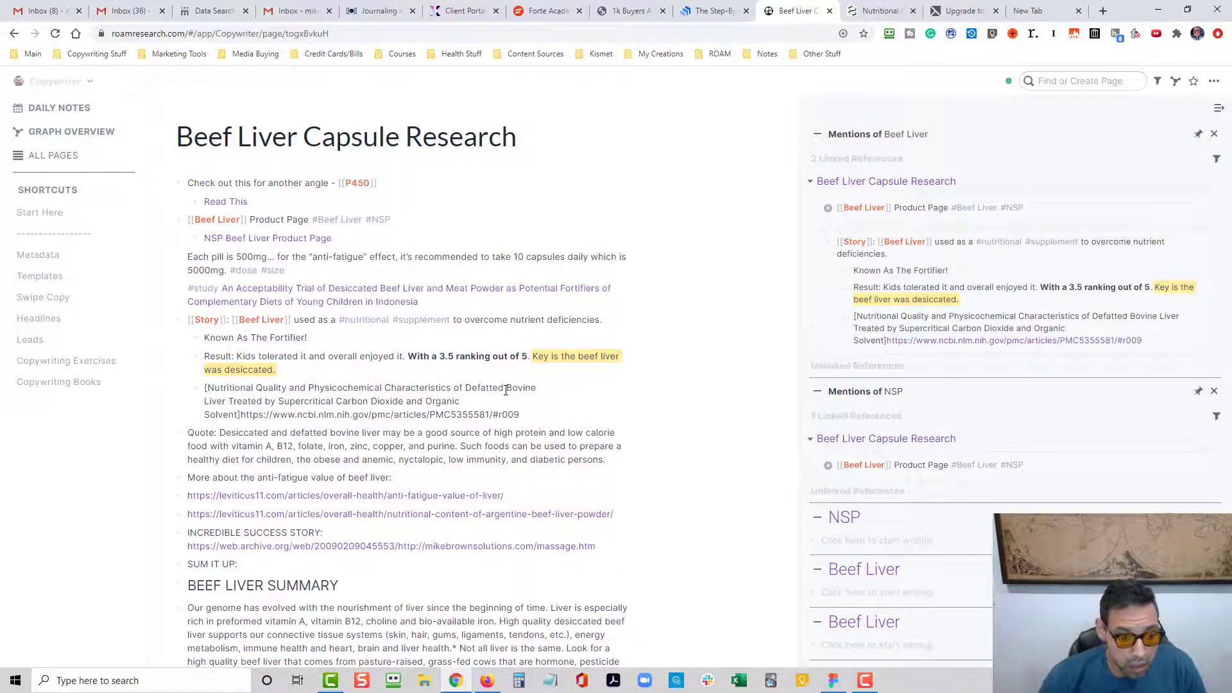
pyautogui.write('(')
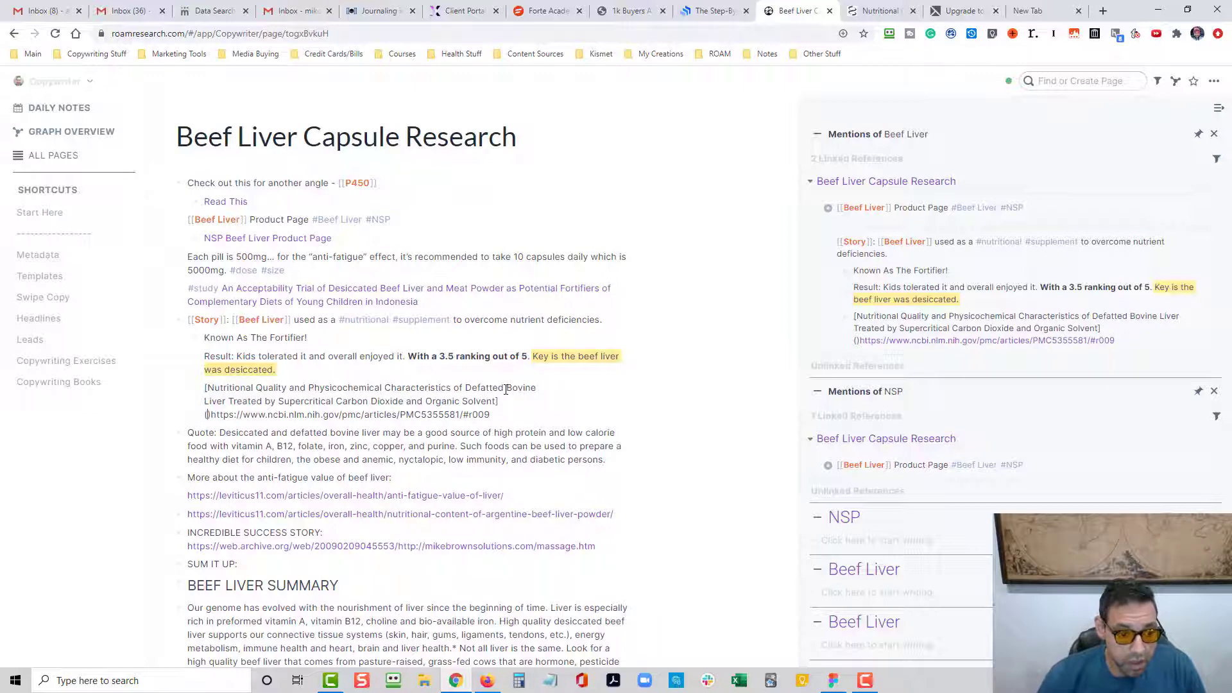
pyautogui.press('Delete')
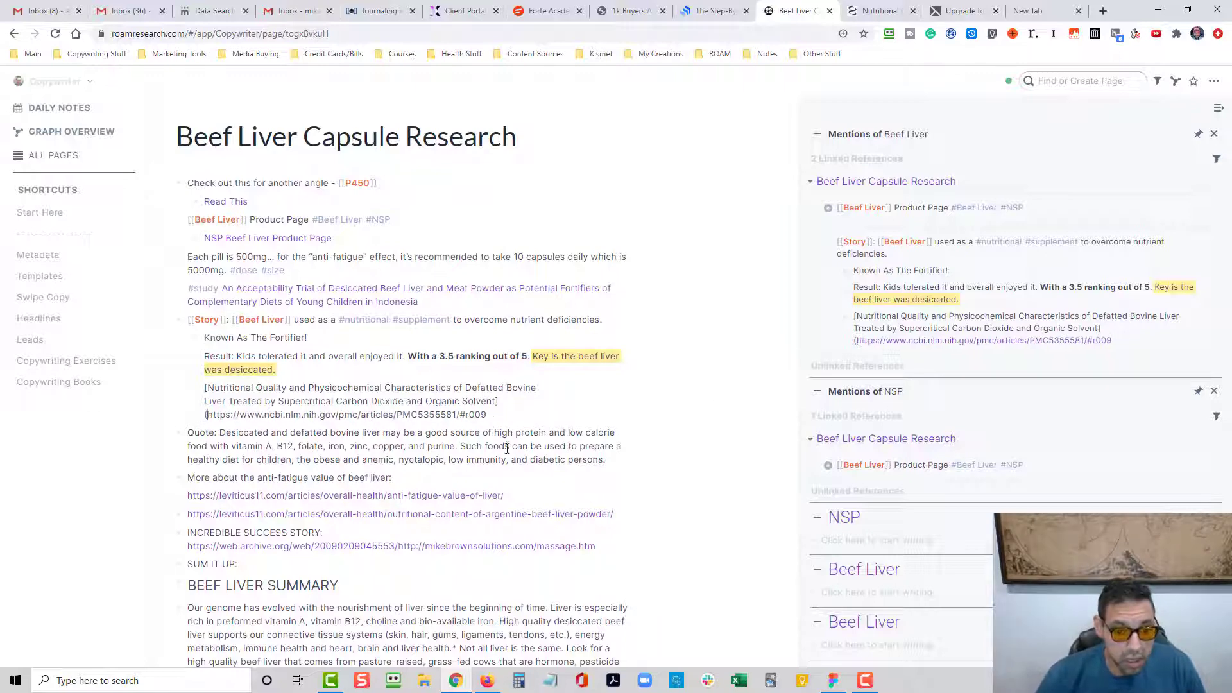
pyautogui.click(491, 414)
pyautogui.write(')')
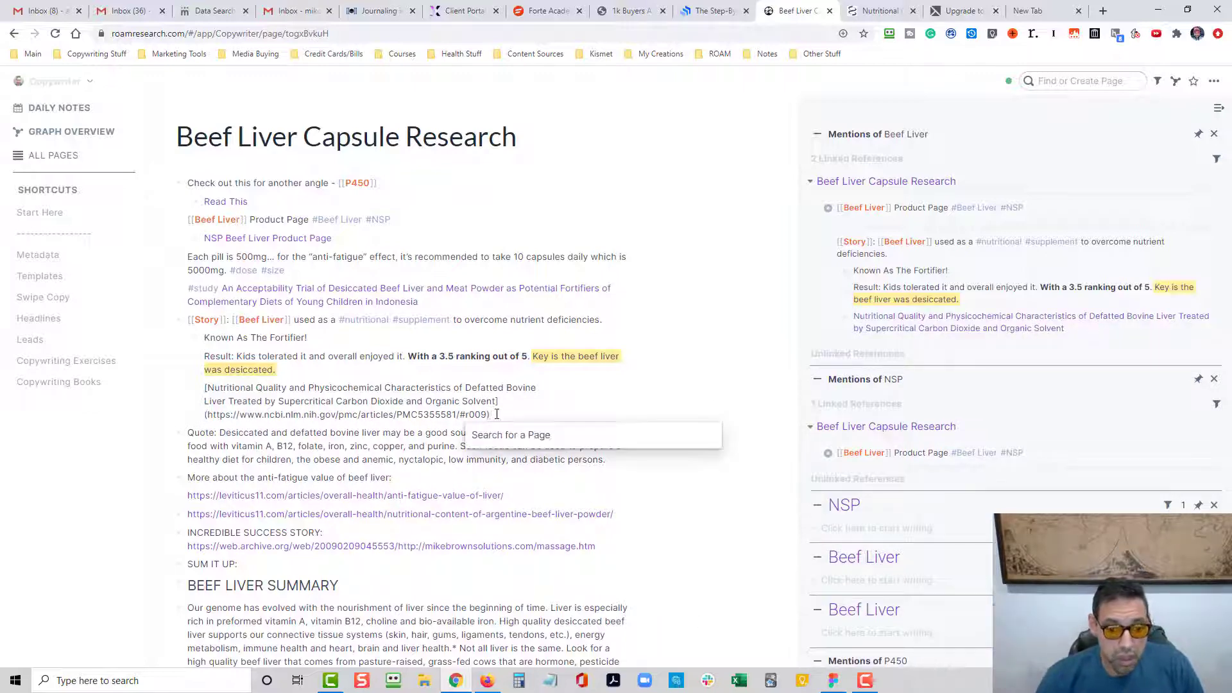
pyautogui.click(710, 593)
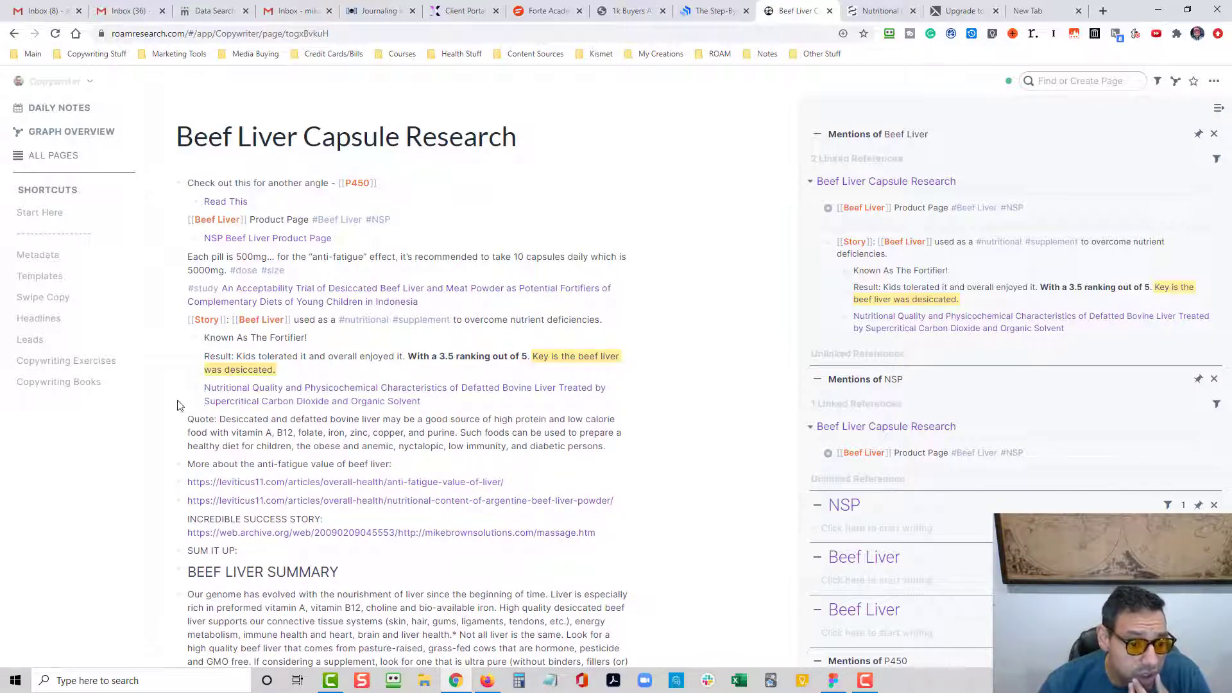
# - Nest the Story block with its children beneath the #study article link, and check the study tag's page before returning to the research page
pyautogui.click(189, 319)
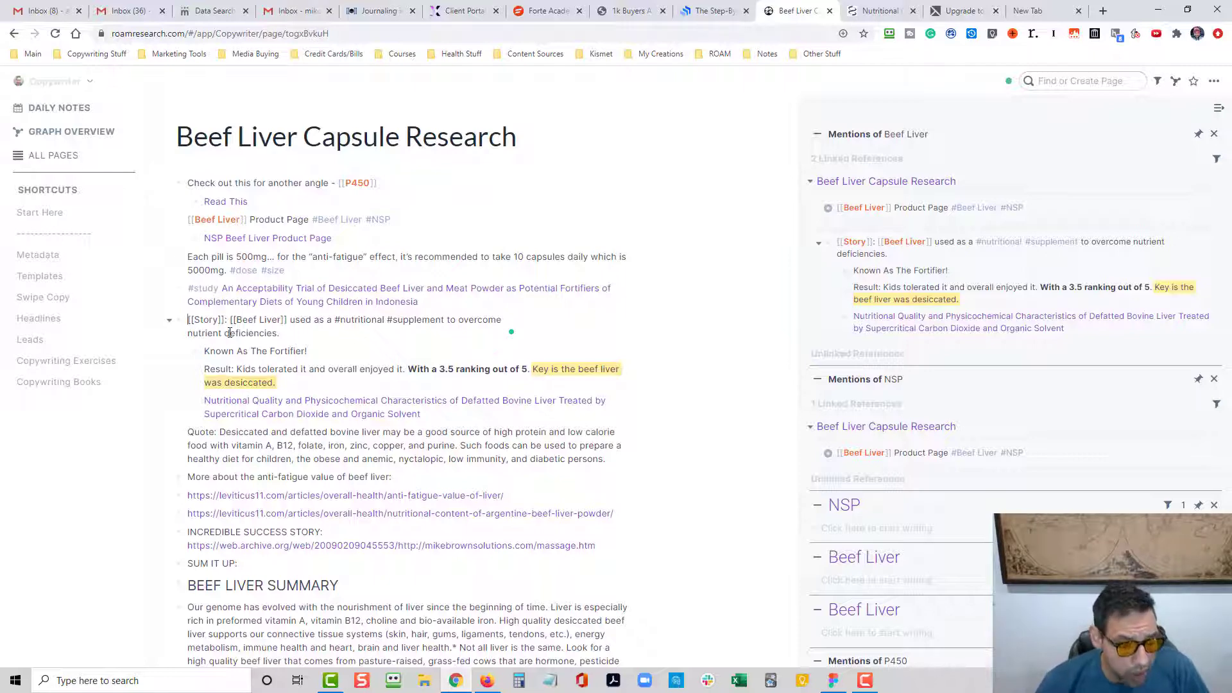
pyautogui.press('Tab')
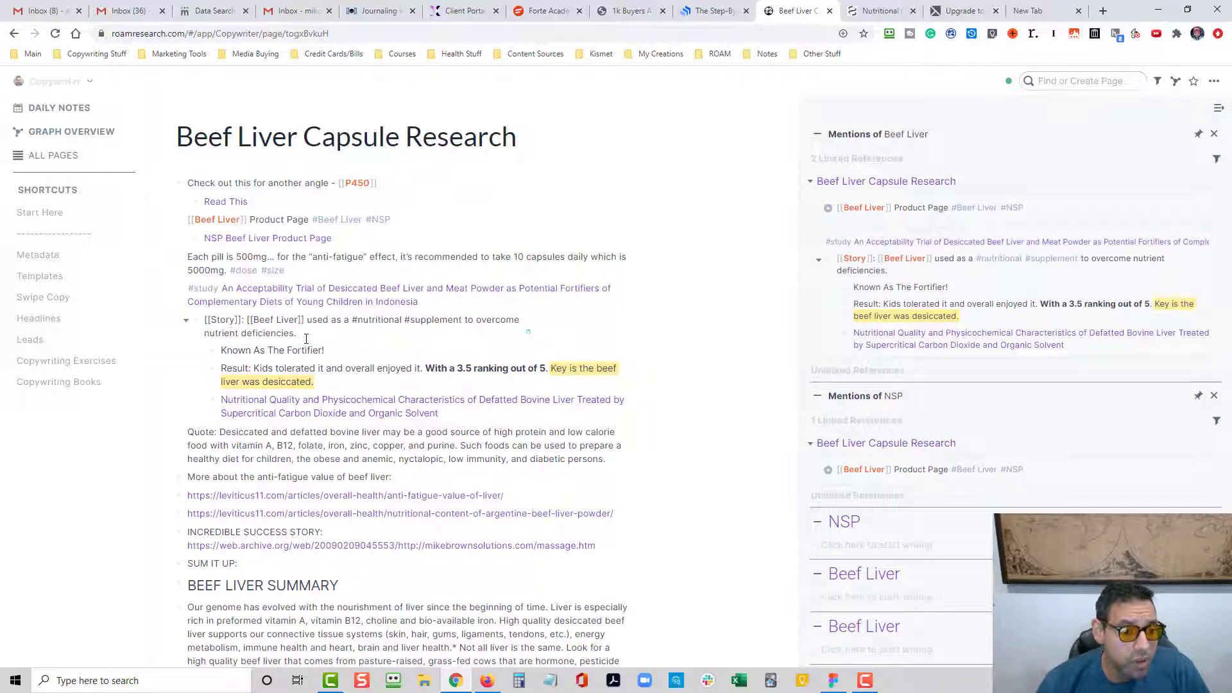
pyautogui.press('Escape')
pyautogui.click(190, 292)
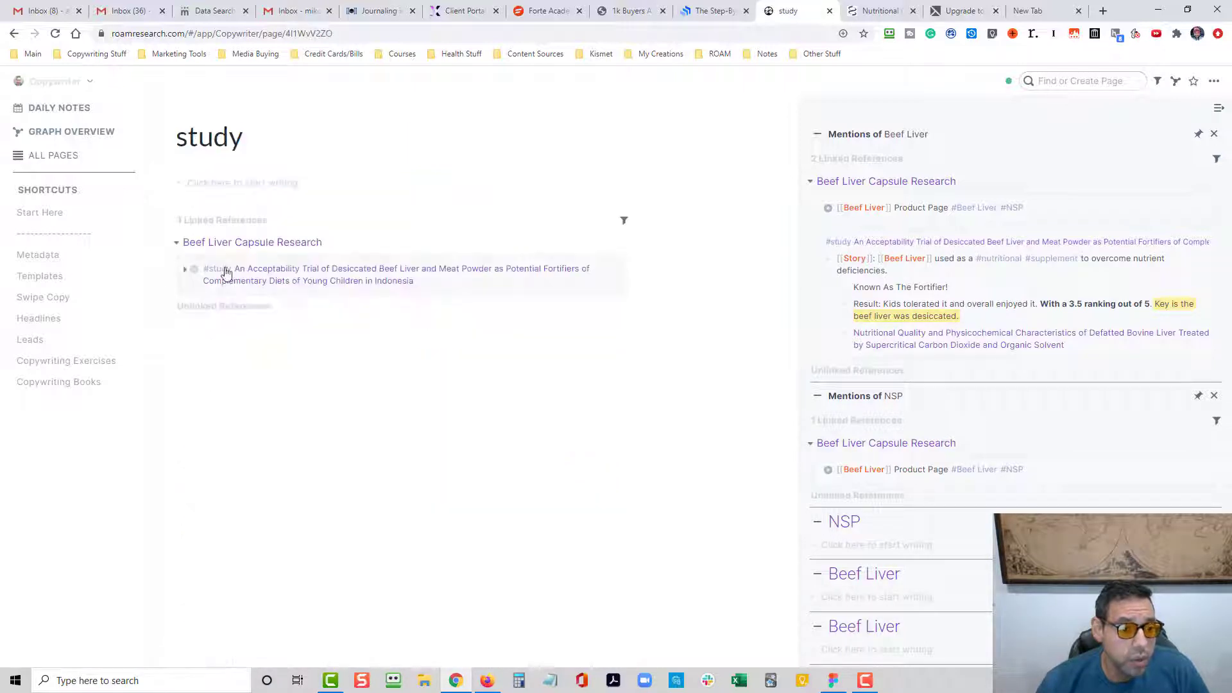
pyautogui.click(16, 34)
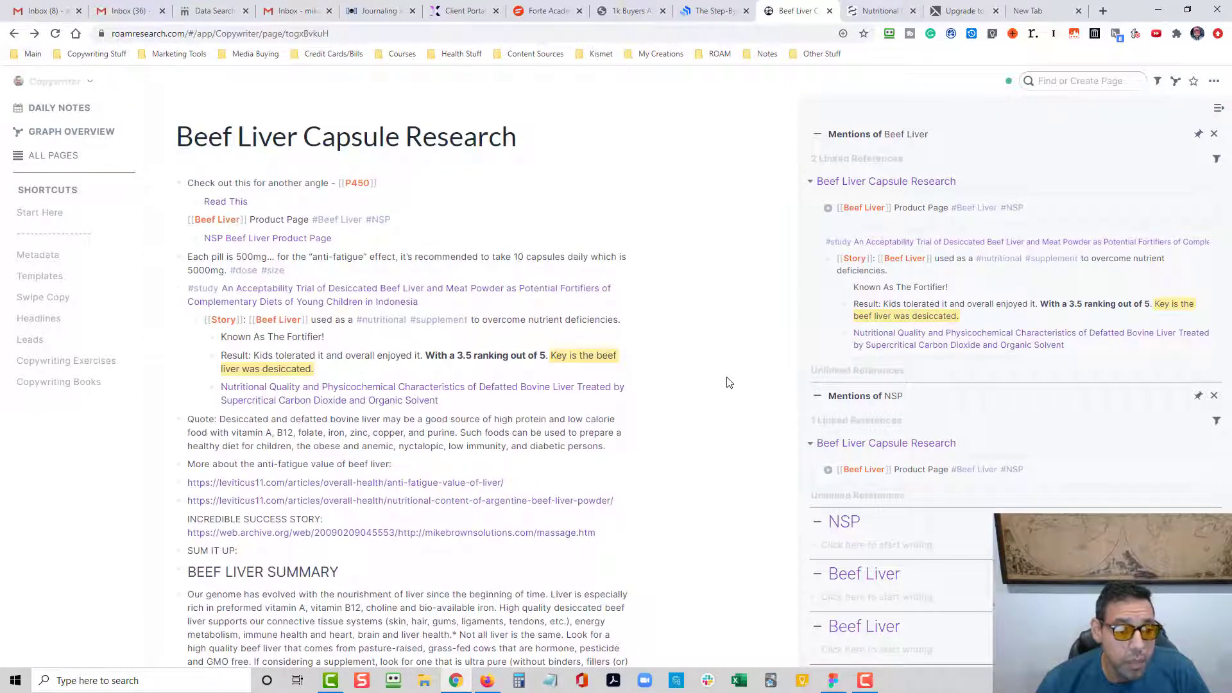
# - Add a heading block reading "Important Beef Liver Study" directly after the block about pill dose and size
pyautogui.click(297, 272)
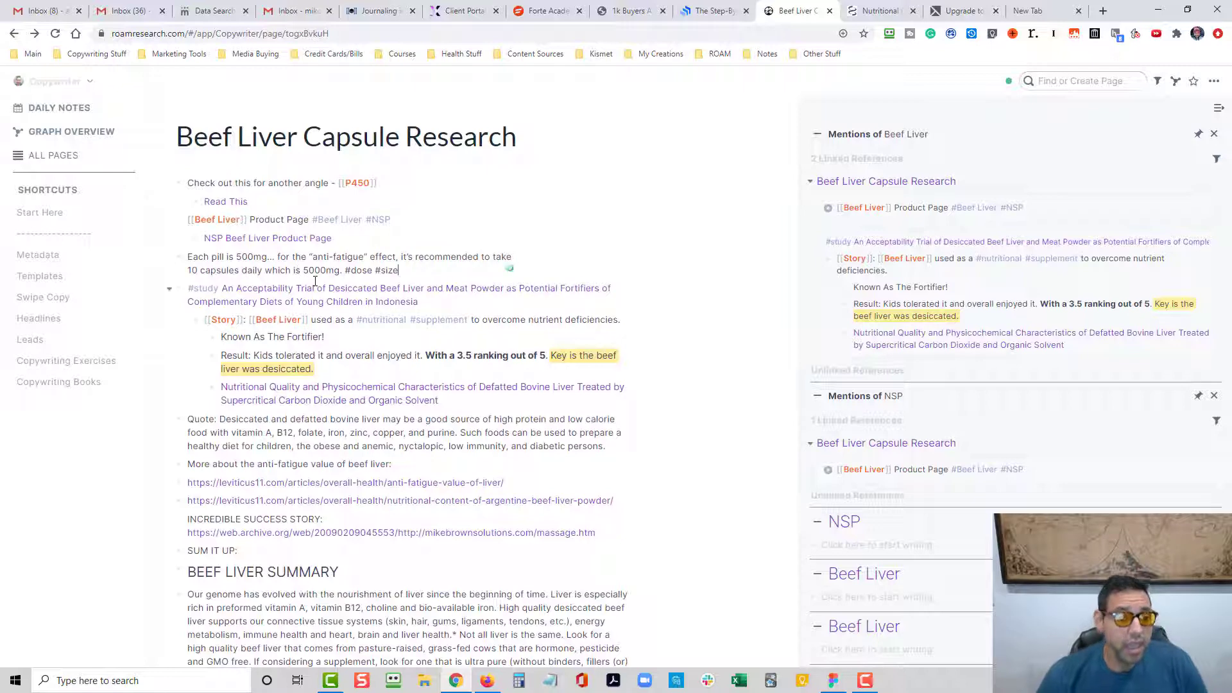
pyautogui.press('Return')
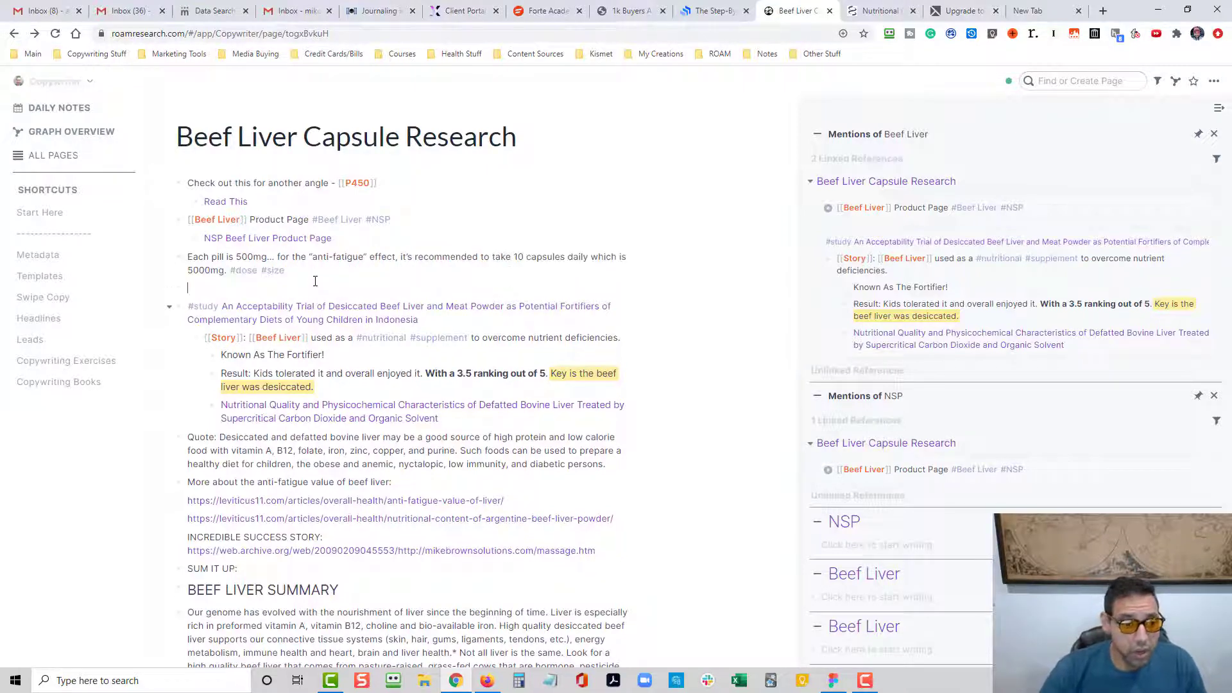
pyautogui.write('#')
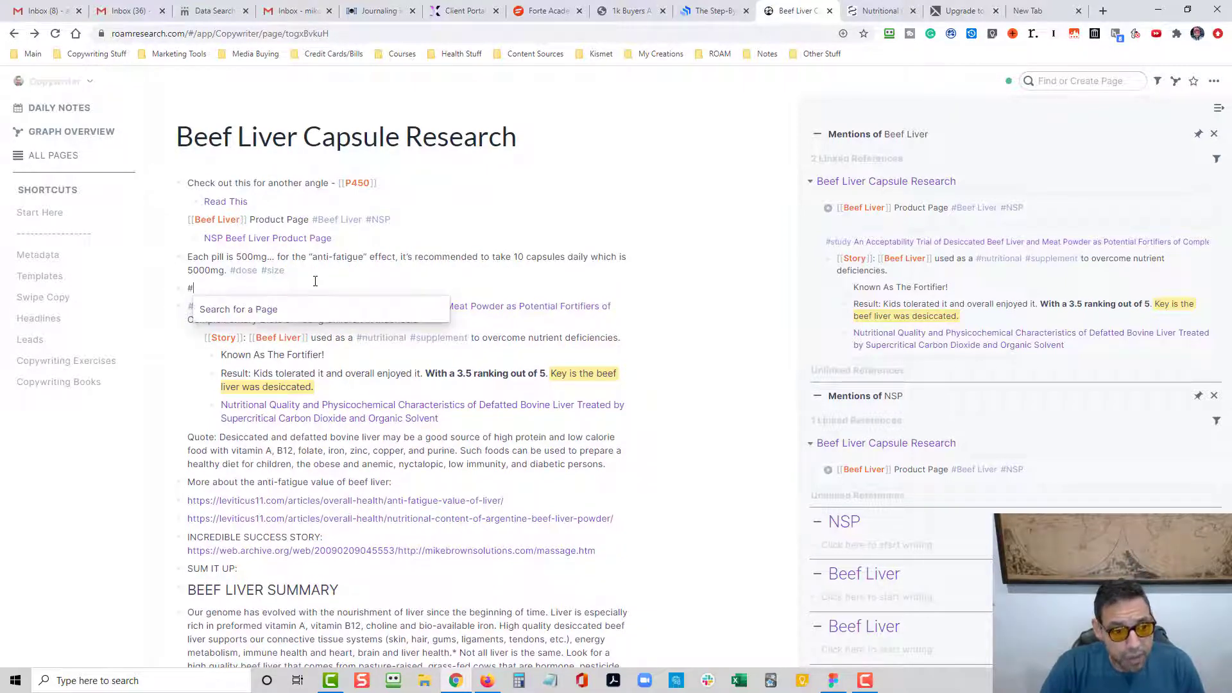
pyautogui.write('##')
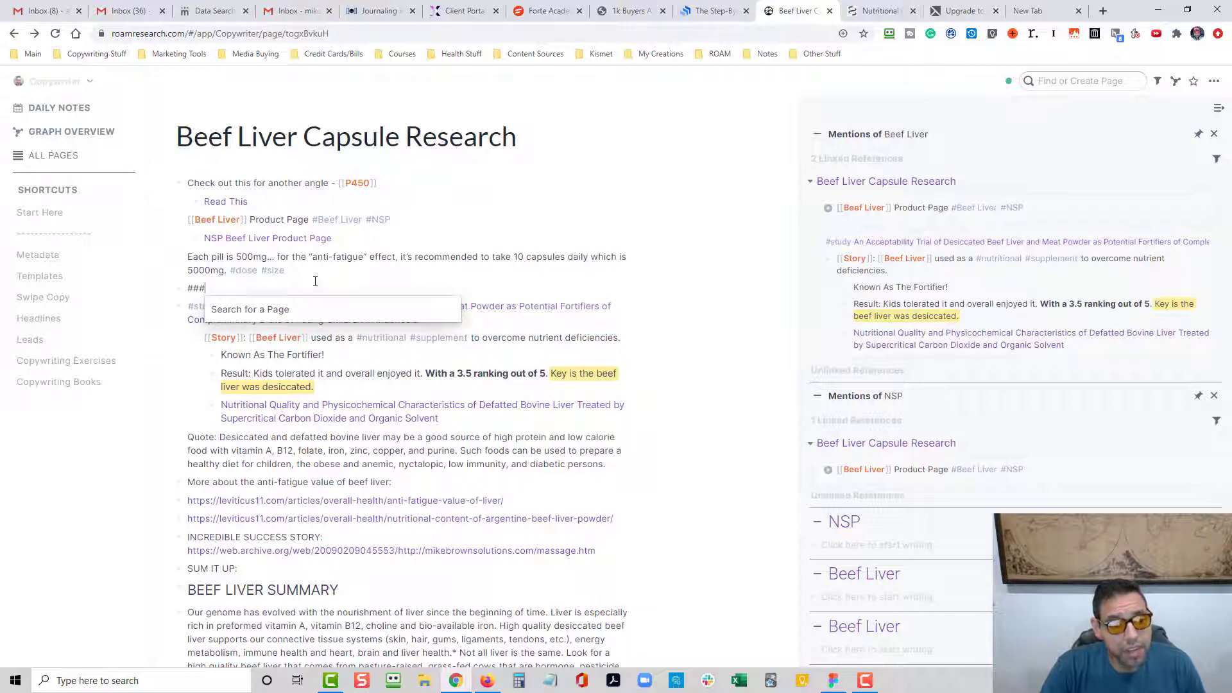
pyautogui.press('BackSpace')
pyautogui.press('BackSpace')
pyautogui.press('BackSpace')
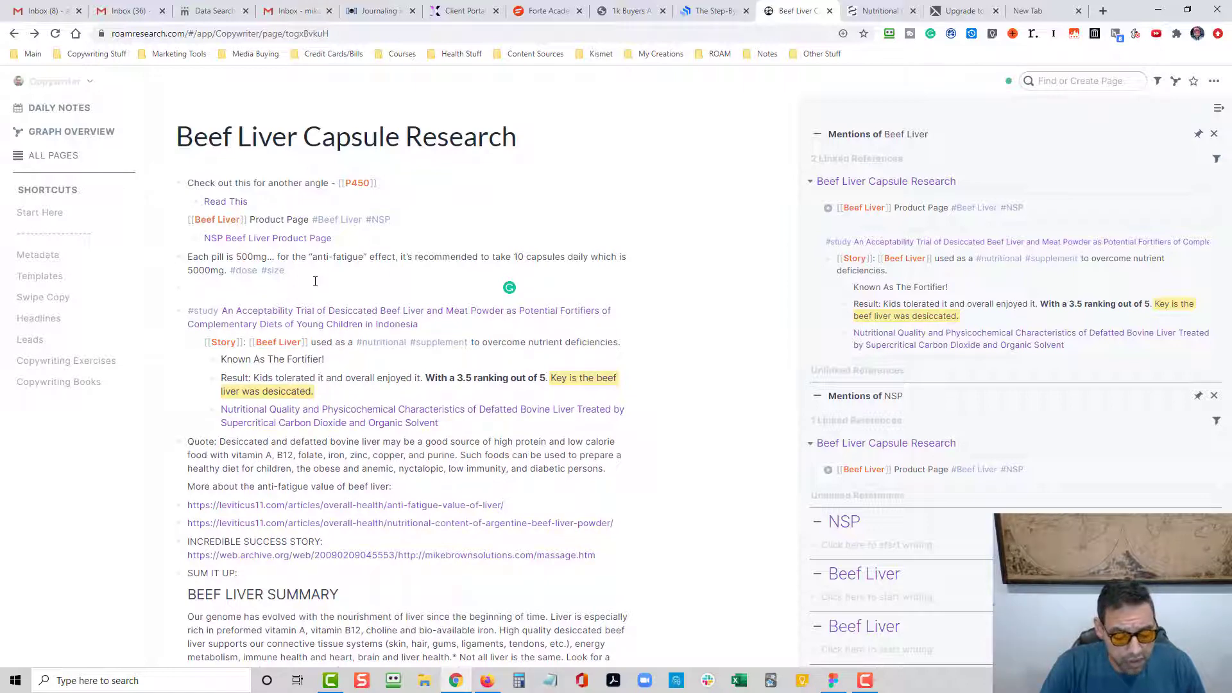
pyautogui.write('Importa')
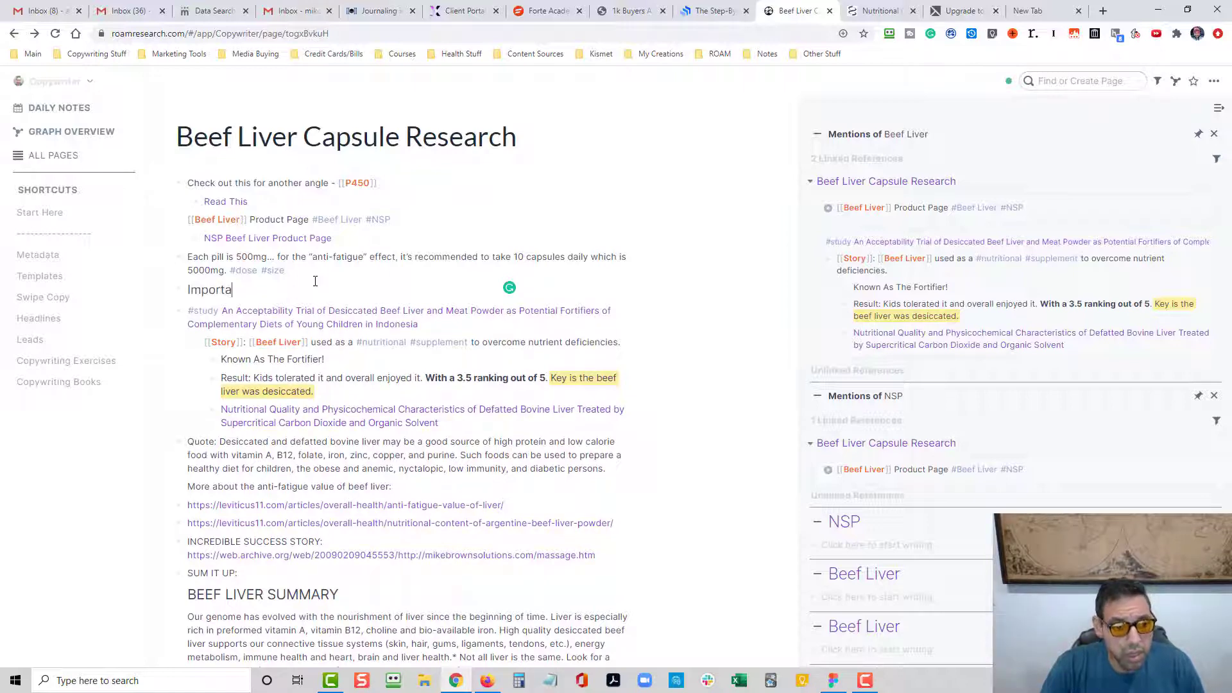
pyautogui.write('nt Beef Live')
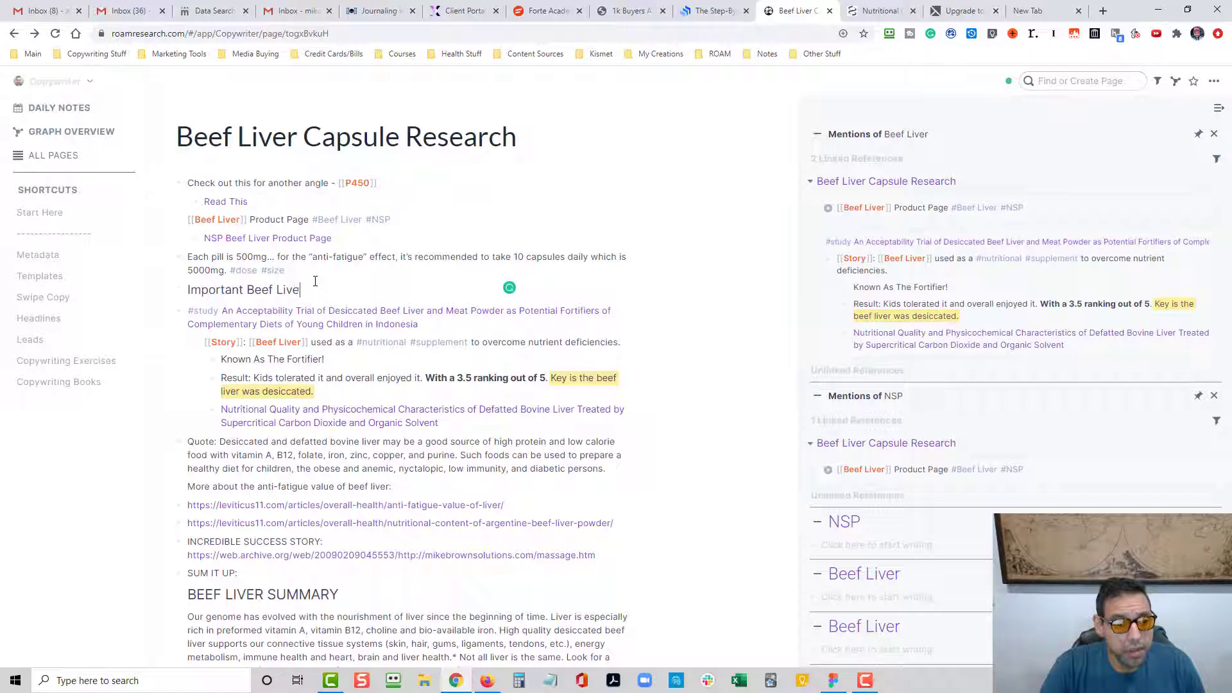
pyautogui.write('r Study')
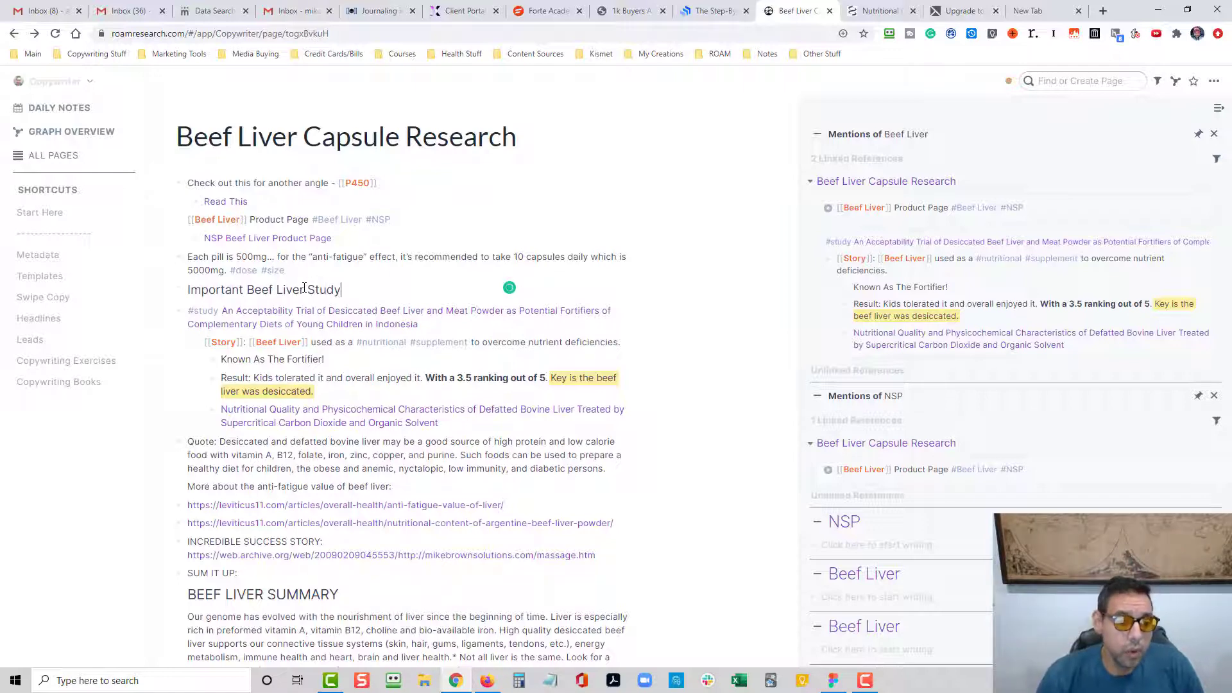
# - In the new heading, make "Beef Liver" a page link and turn "Study" into the existing #study tag
pyautogui.moveTo(303, 290); pyautogui.dragTo(249, 290)
pyautogui.write('[[')
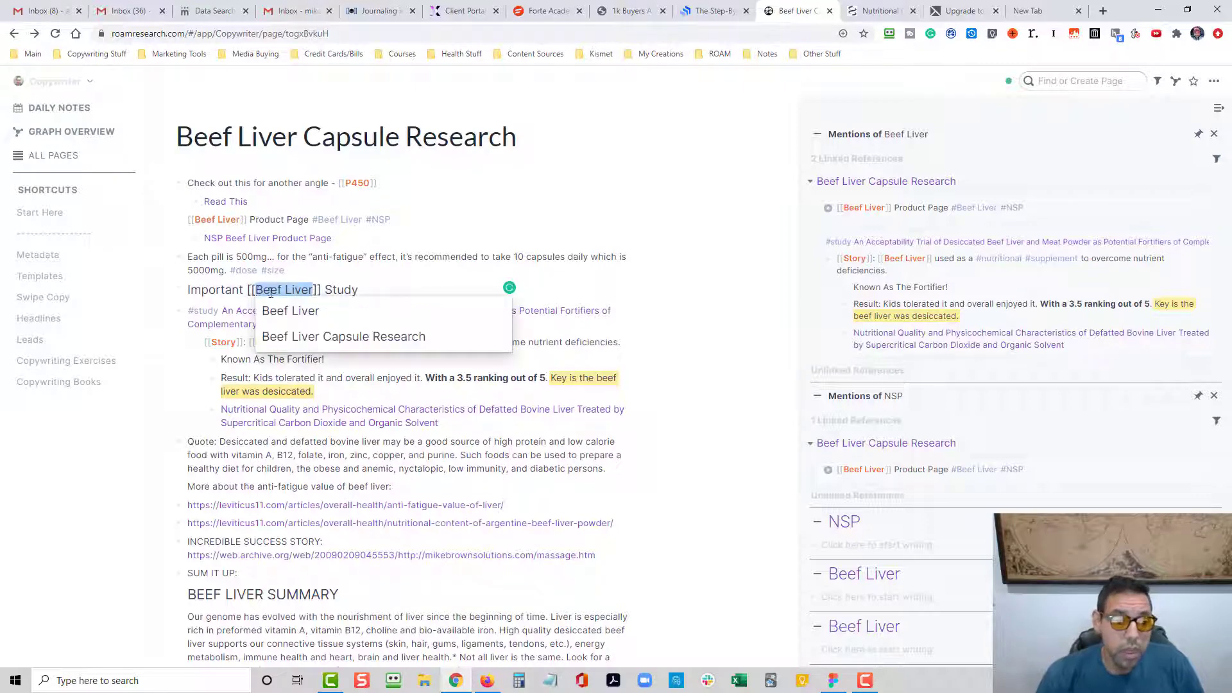
pyautogui.press('End')
pyautogui.click(325, 292)
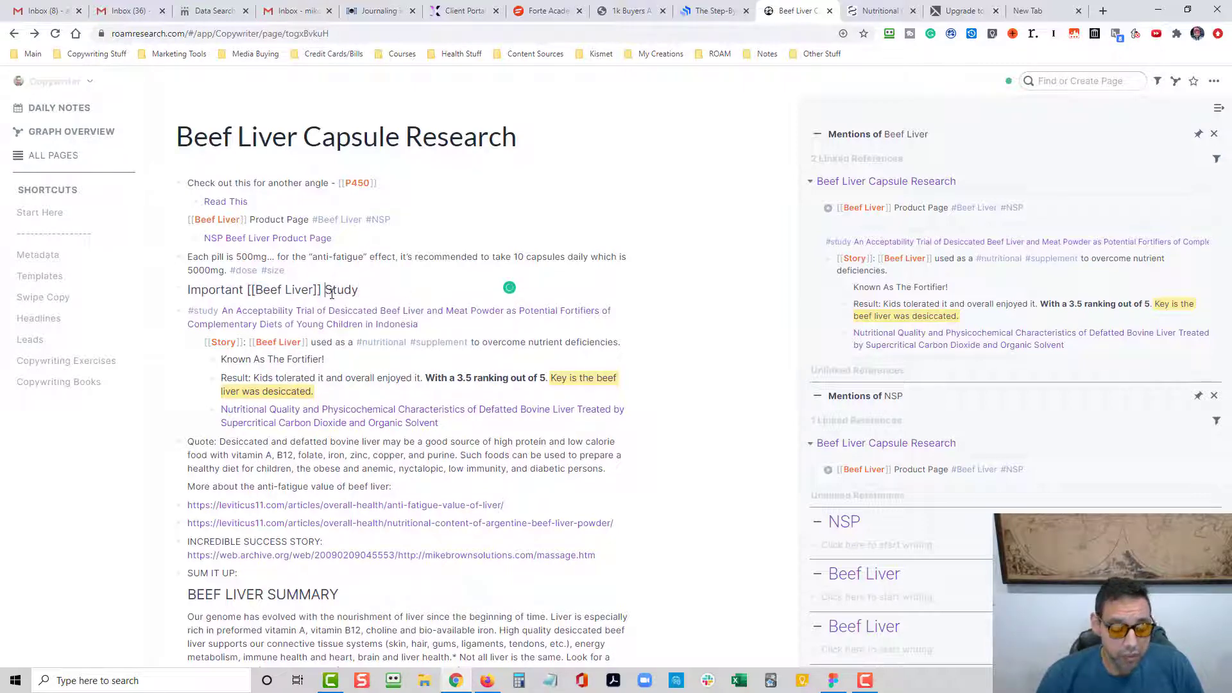
pyautogui.write('#')
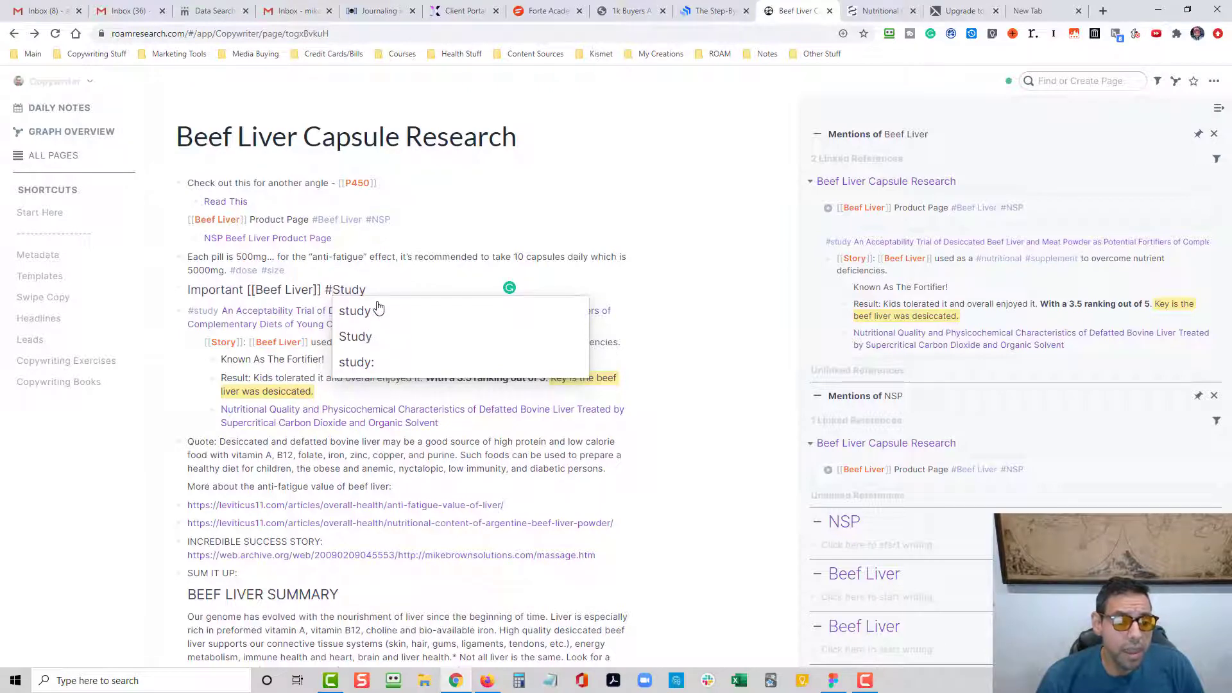
pyautogui.click(363, 312)
pyautogui.click(686, 348)
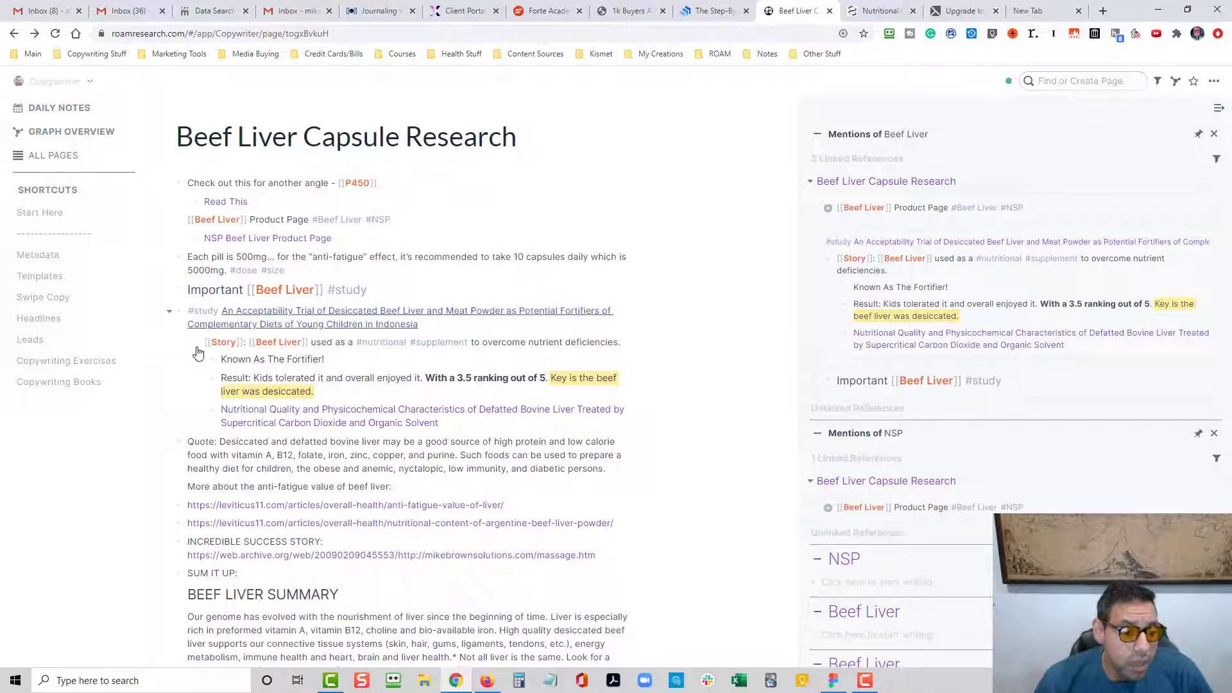
# - Nest the #study article block and the Quote block beneath the "Important Beef Liver study" heading
pyautogui.click(496, 326)
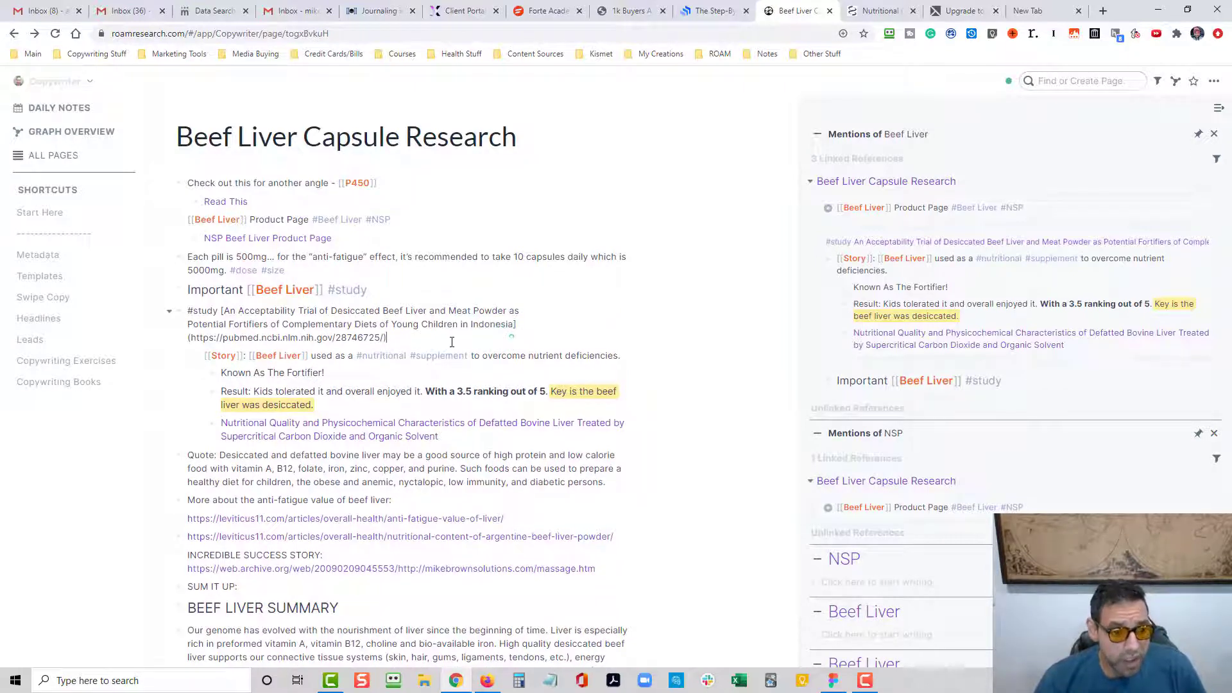
pyautogui.press('Tab')
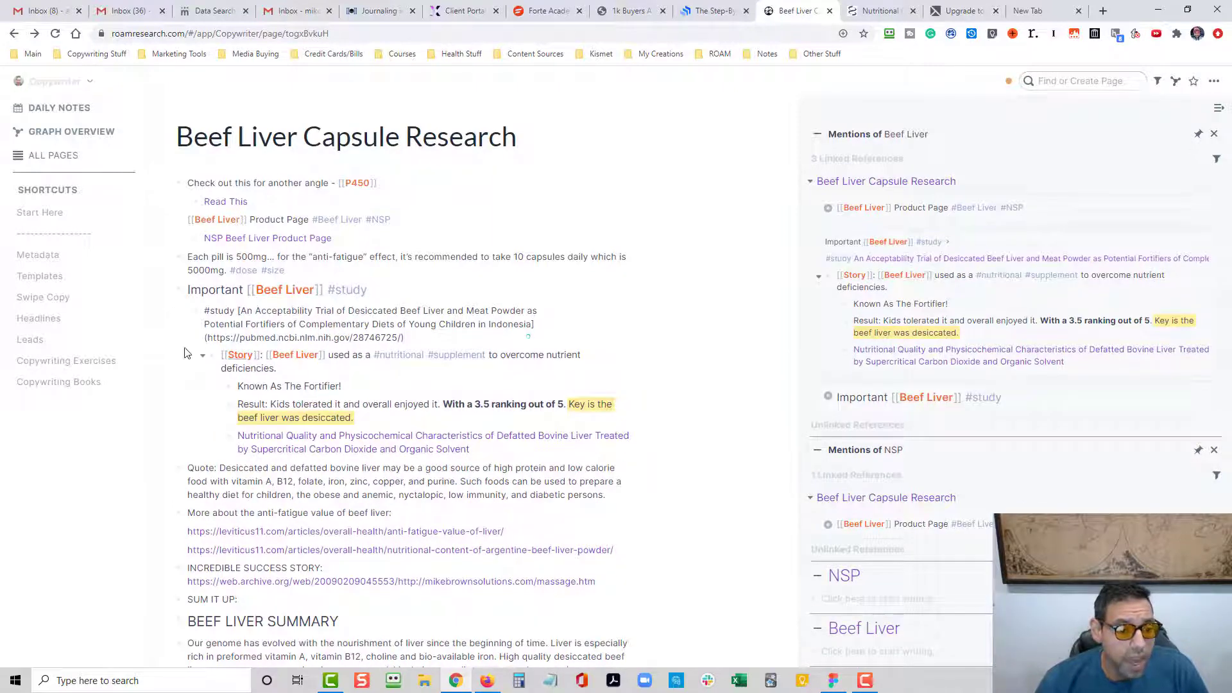
pyautogui.click(621, 499)
pyautogui.press('Tab')
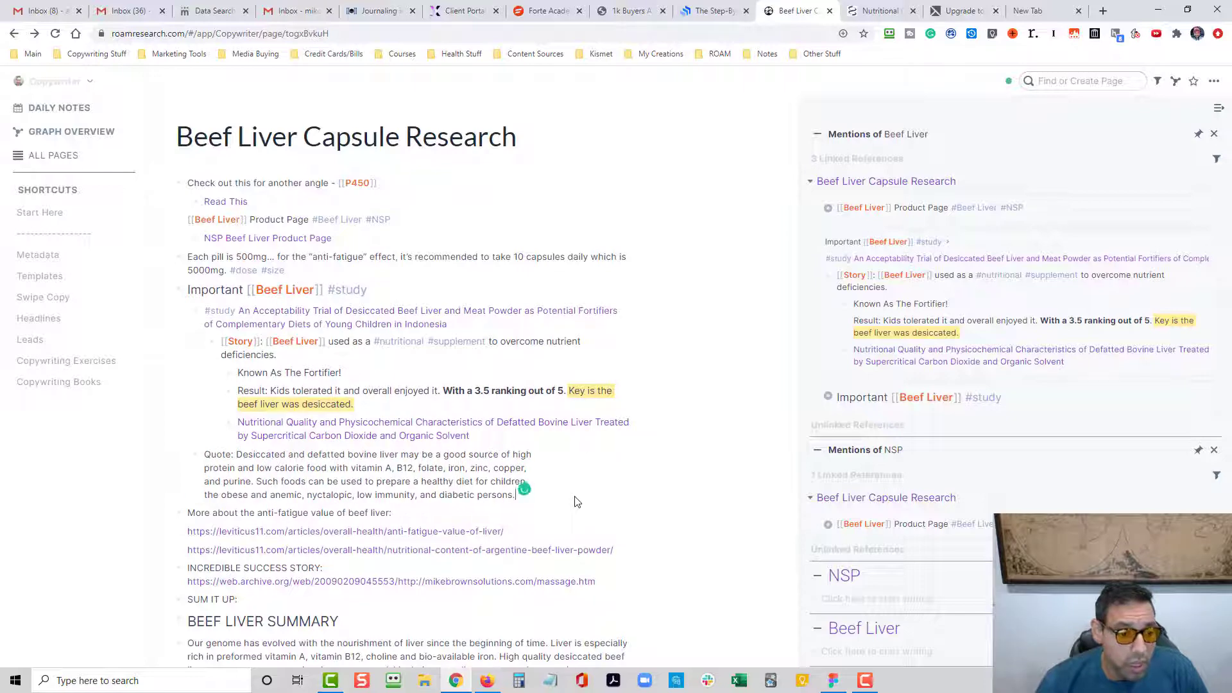
# - Nest the anti-fatigue line, both leviticus11.com links and the INCREDIBLE SUCCESS STORY block beneath the same study heading
pyautogui.click(434, 511)
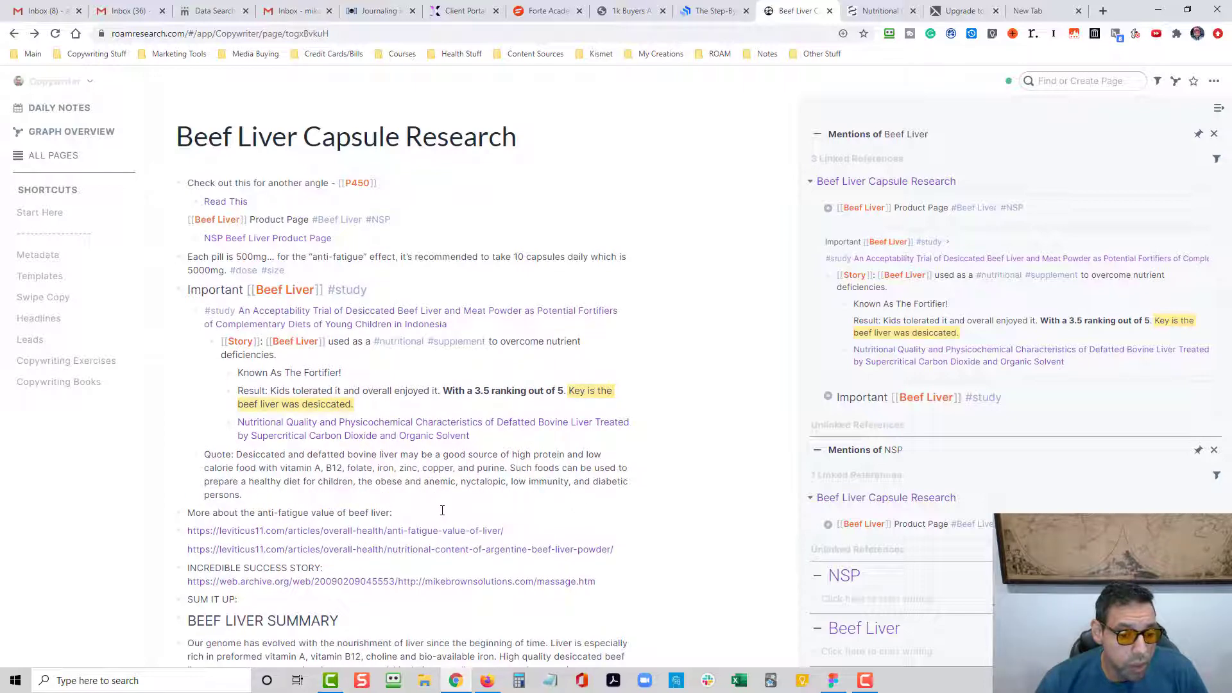
pyautogui.press('Tab')
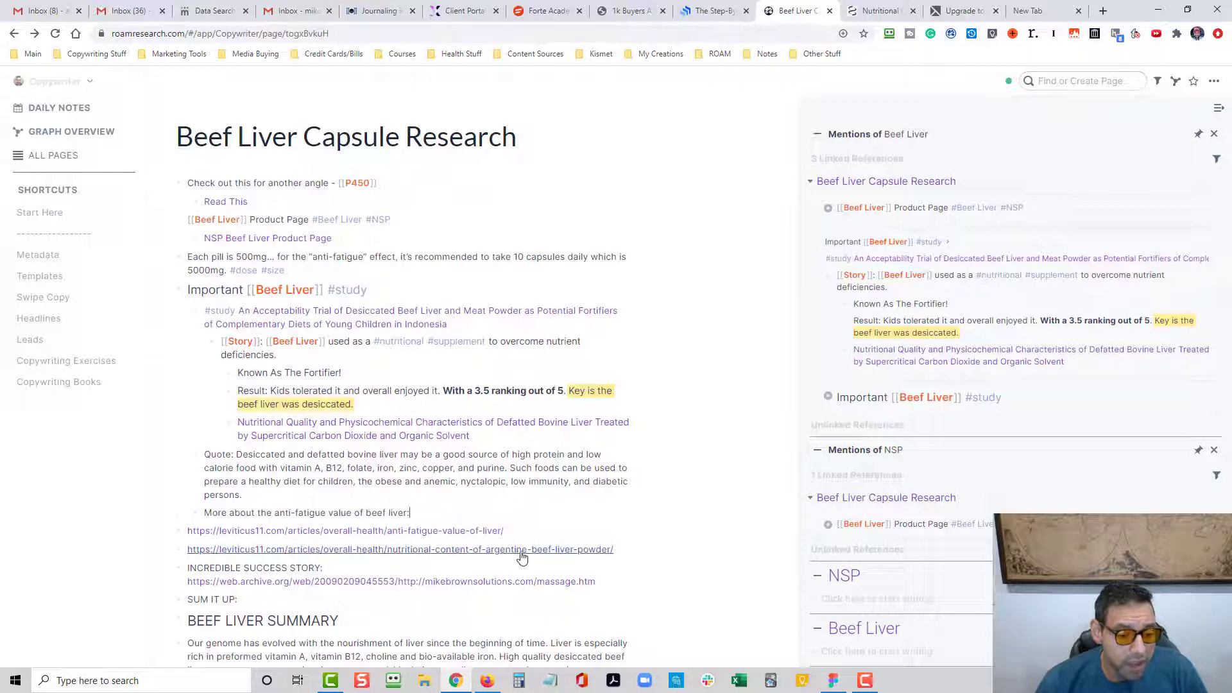
pyautogui.click(527, 531)
pyautogui.press('Tab')
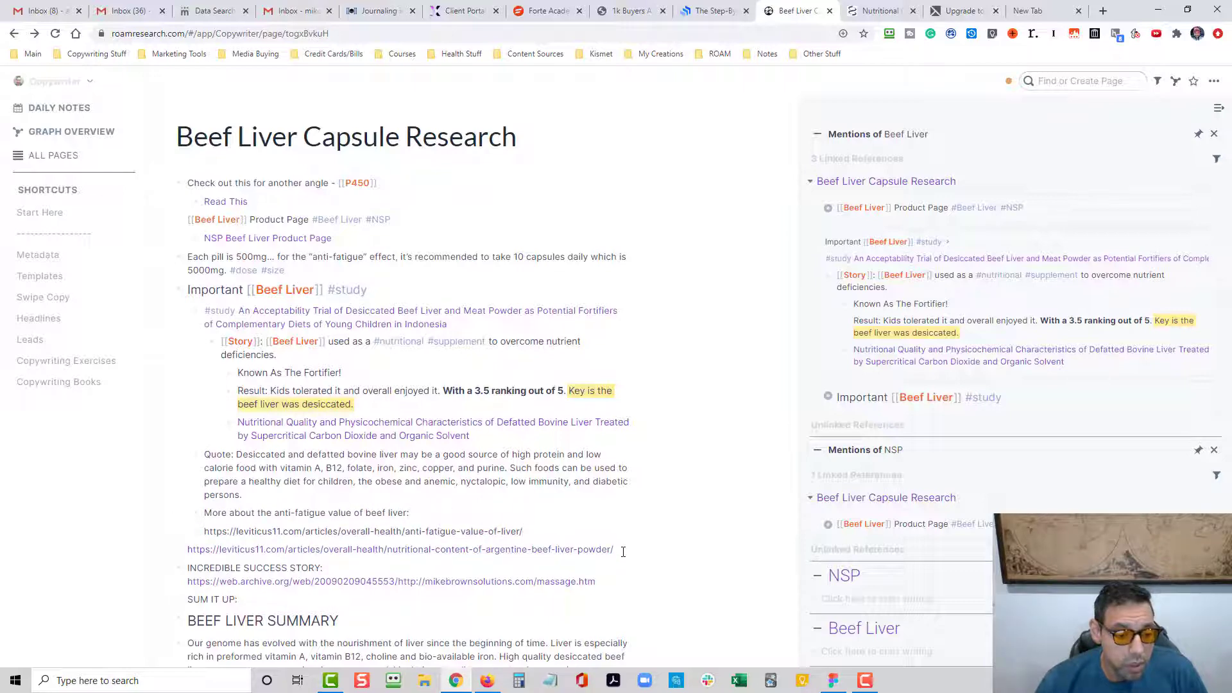
pyautogui.click(525, 553)
pyautogui.press('Tab')
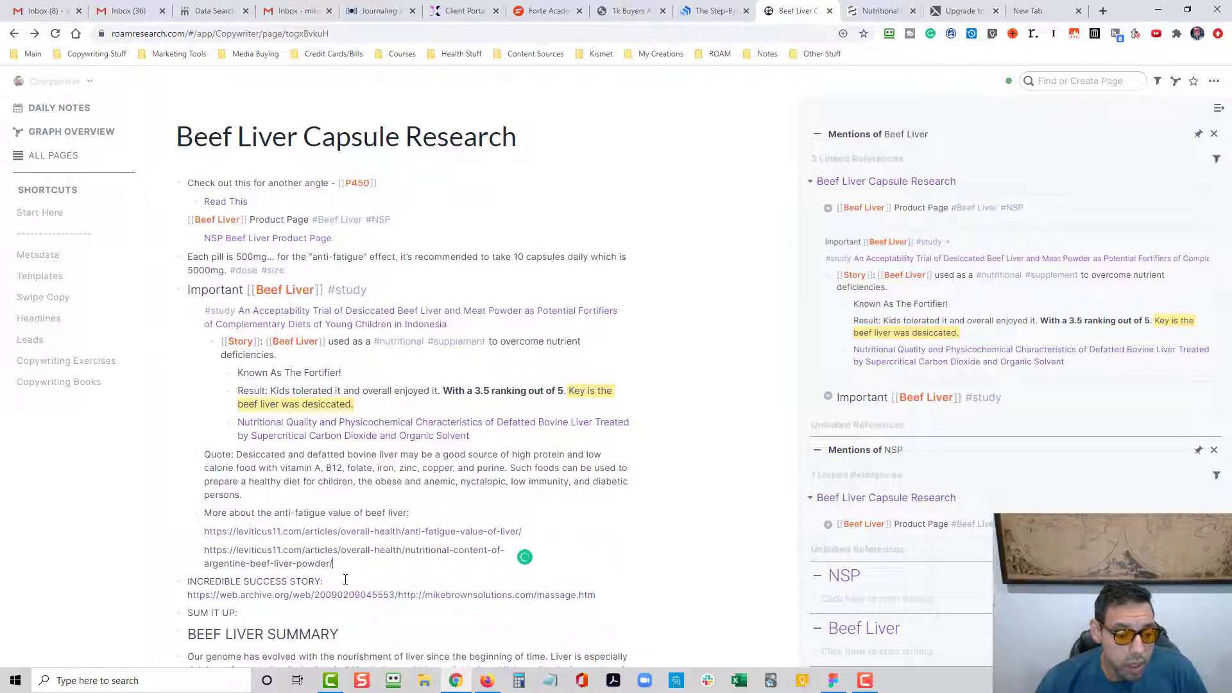
pyautogui.click(345, 580)
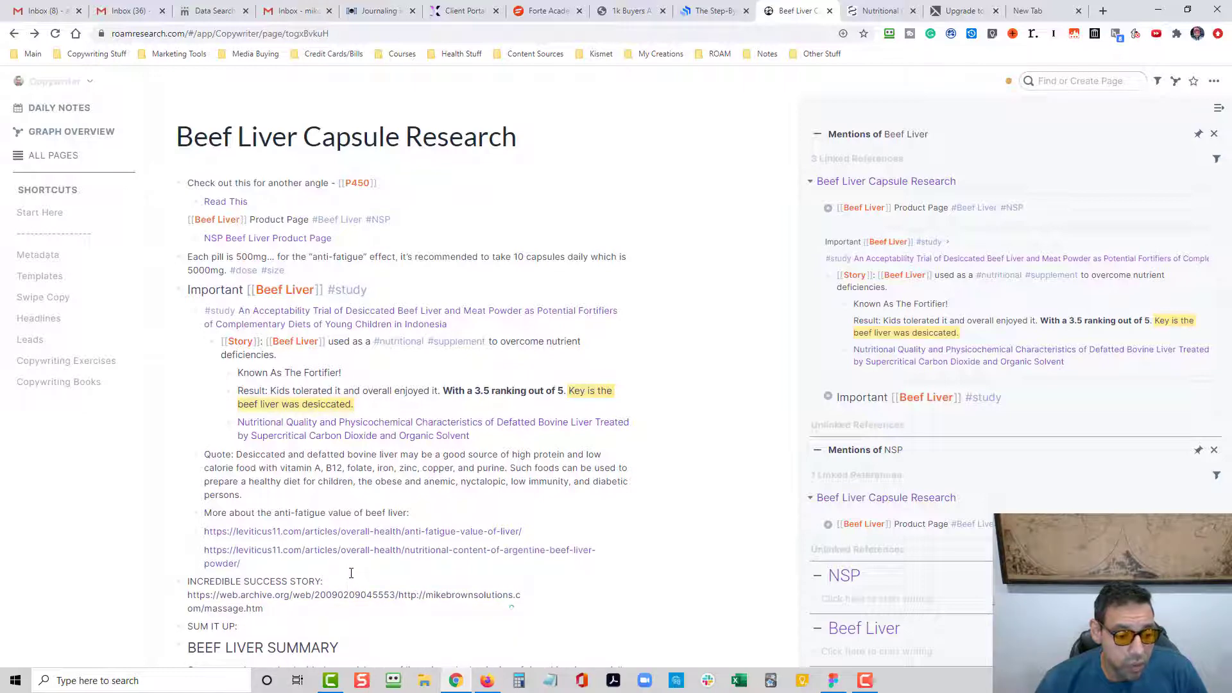
pyautogui.press('Tab')
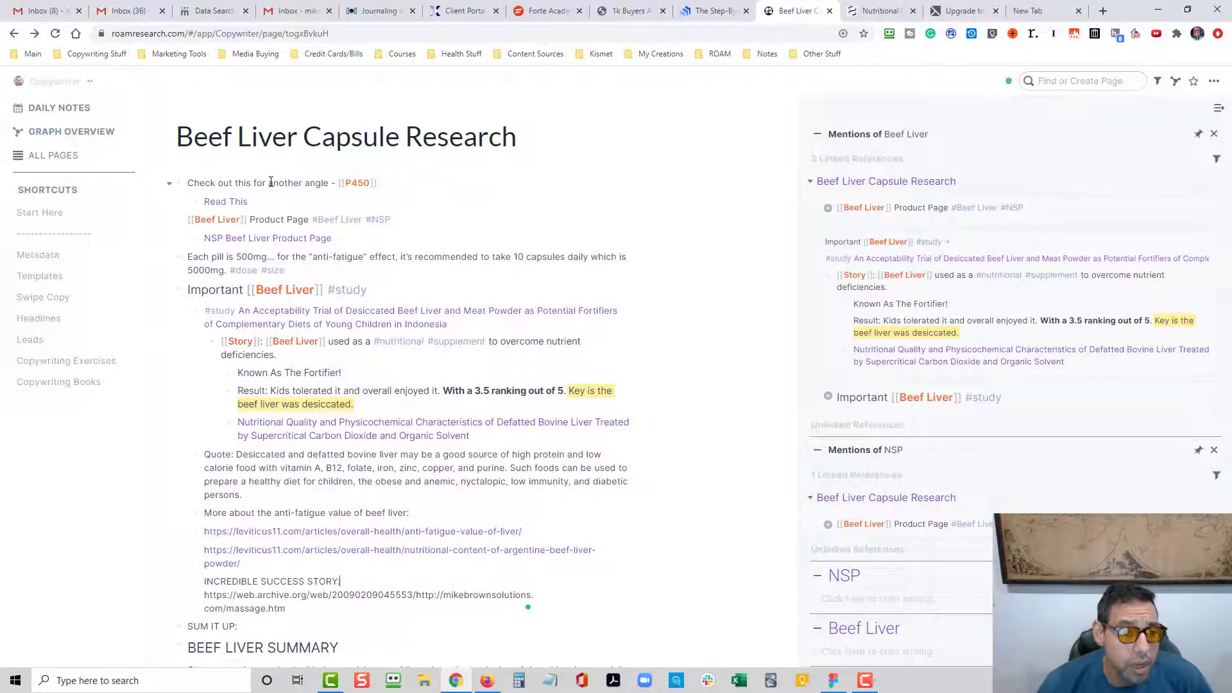
# - Replace "Check out this for another angle" in the first block with the #Big Idea tag, keeping the P450 page link
pyautogui.moveTo(274, 183); pyautogui.dragTo(190, 181)
pyautogui.write('#Big')
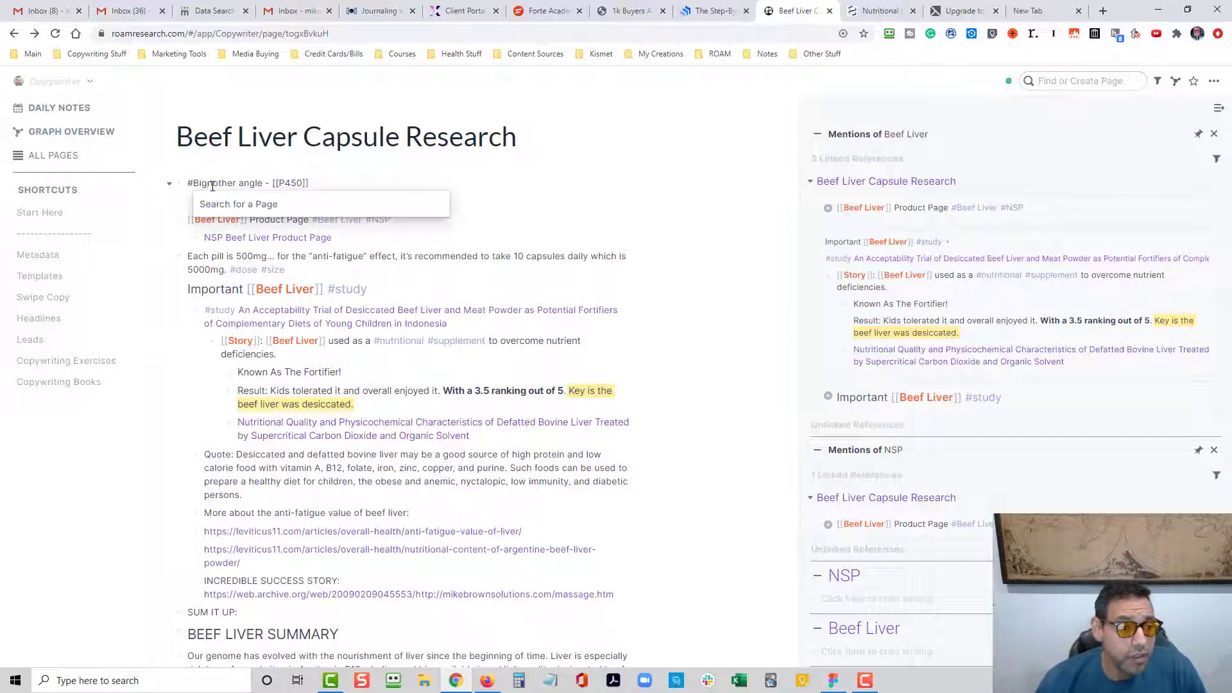
pyautogui.moveTo(263, 185); pyautogui.dragTo(215, 176)
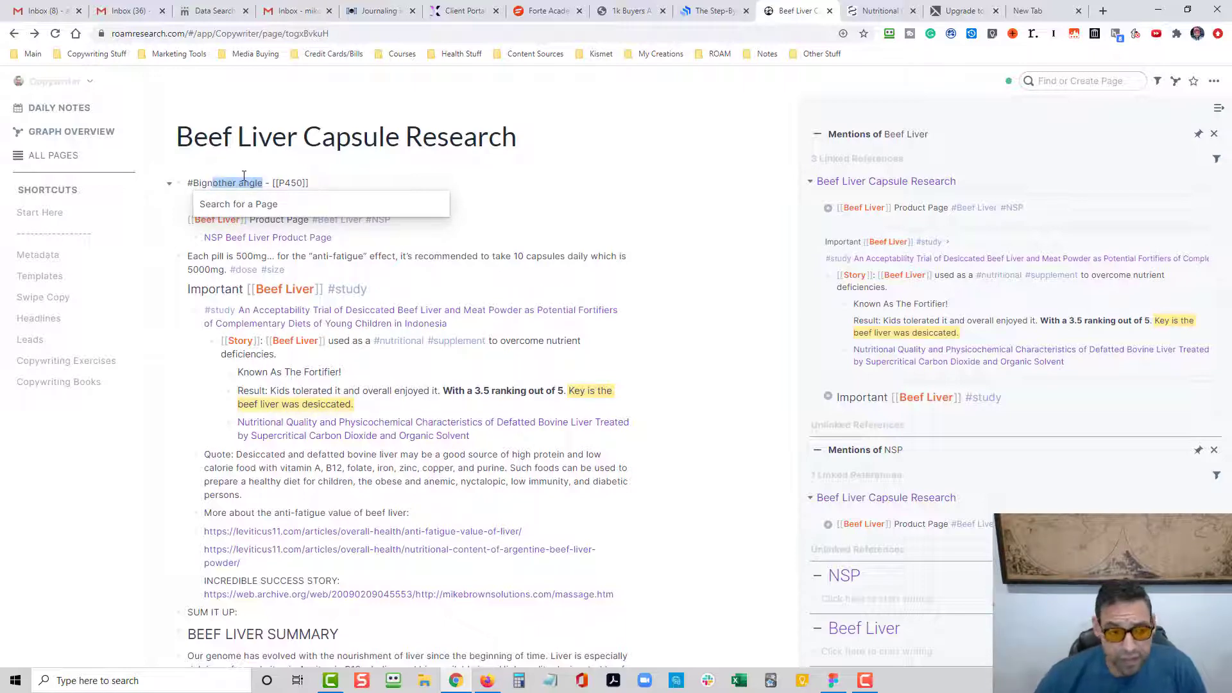
pyautogui.press('BackSpace')
pyautogui.press('BackSpace')
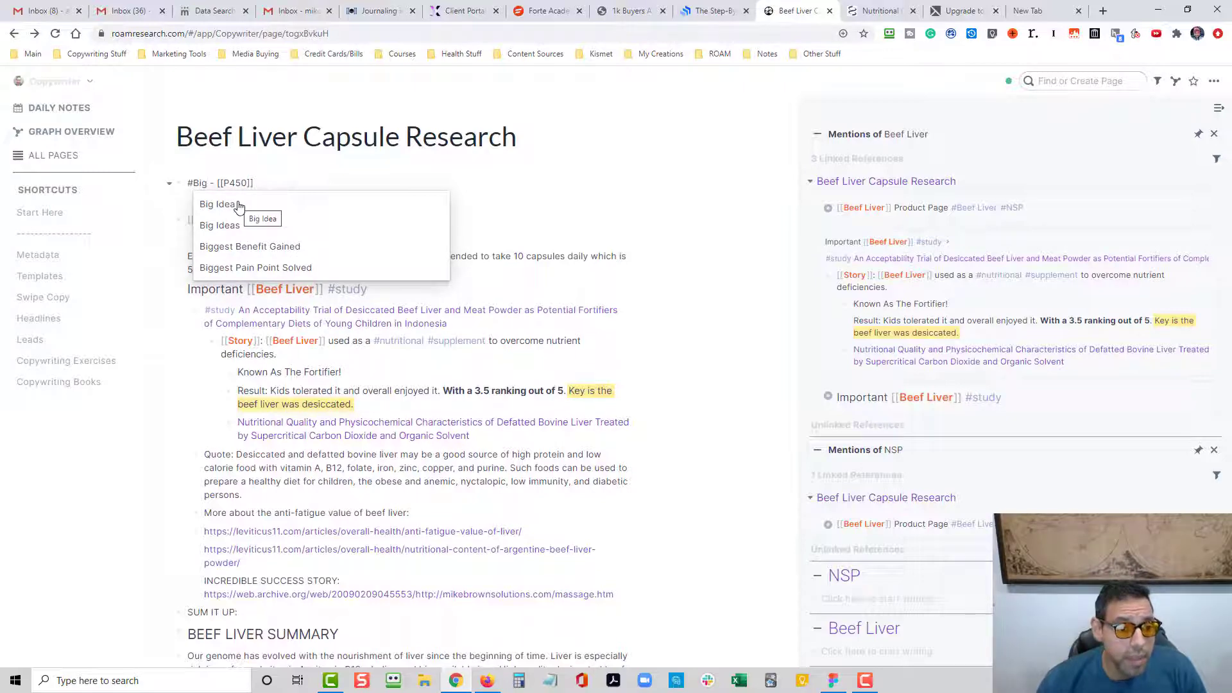
pyautogui.click(239, 205)
pyautogui.click(426, 199)
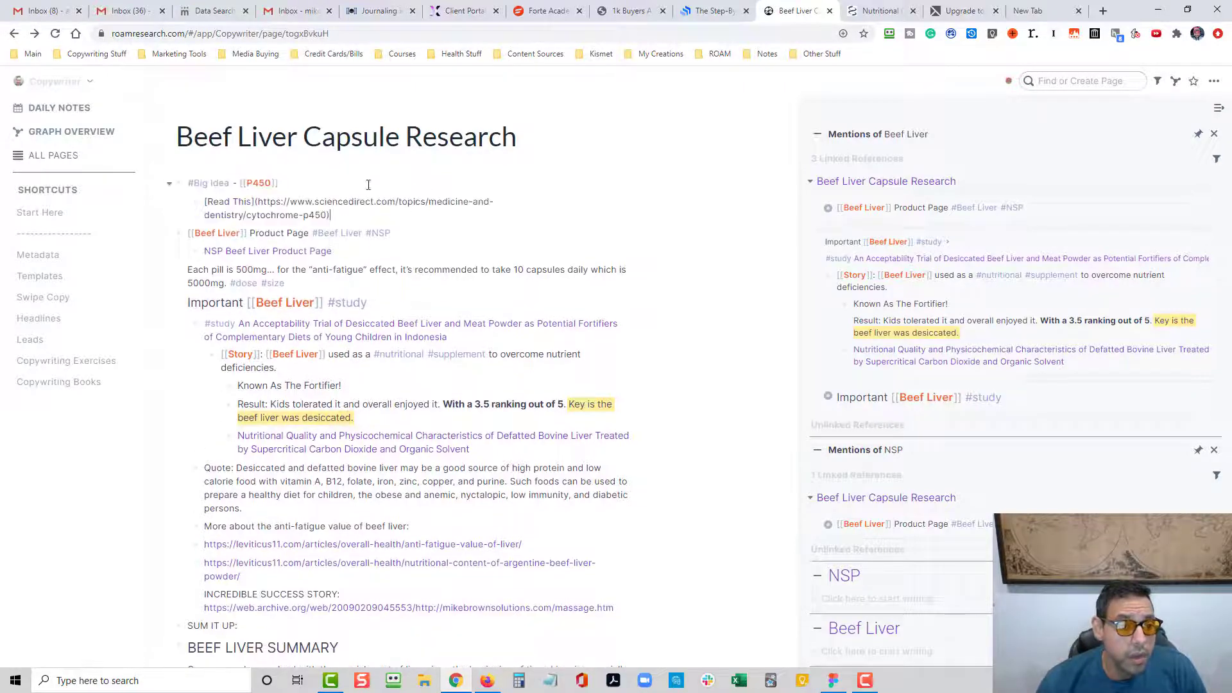
pyautogui.click(690, 305)
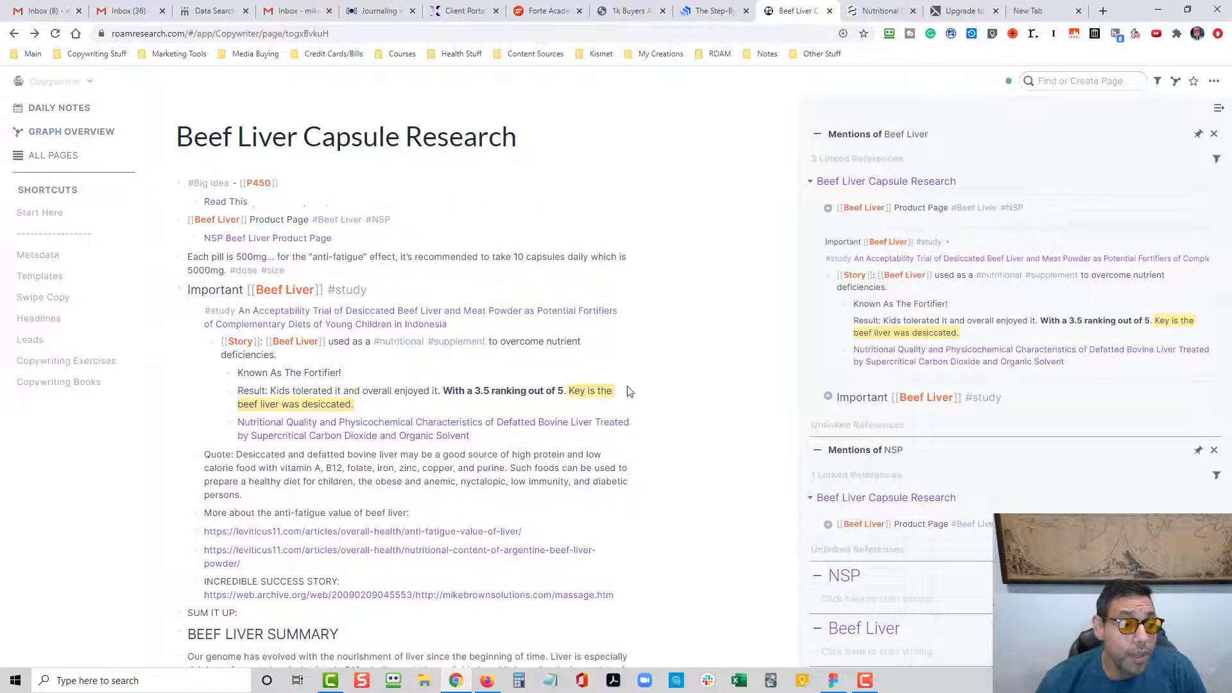
# - Search for the Big Idea page, open it and expand the P450 block in its linked references
pyautogui.click(1063, 81)
pyautogui.write('big i')
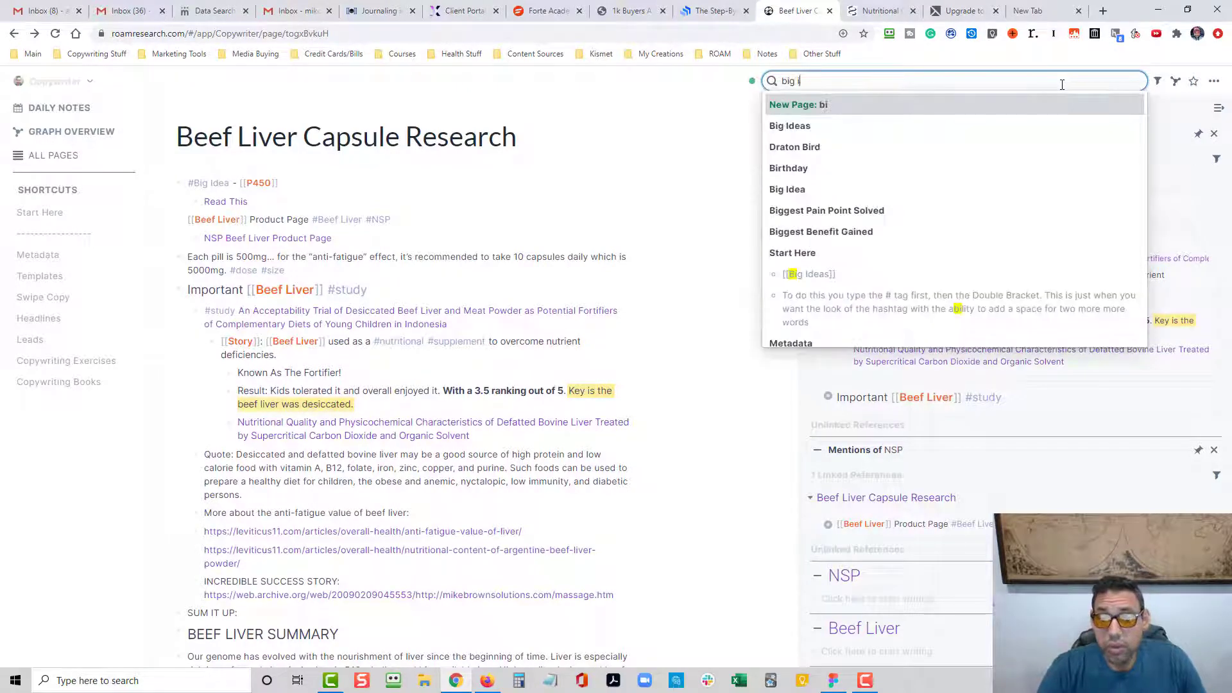
pyautogui.write('de')
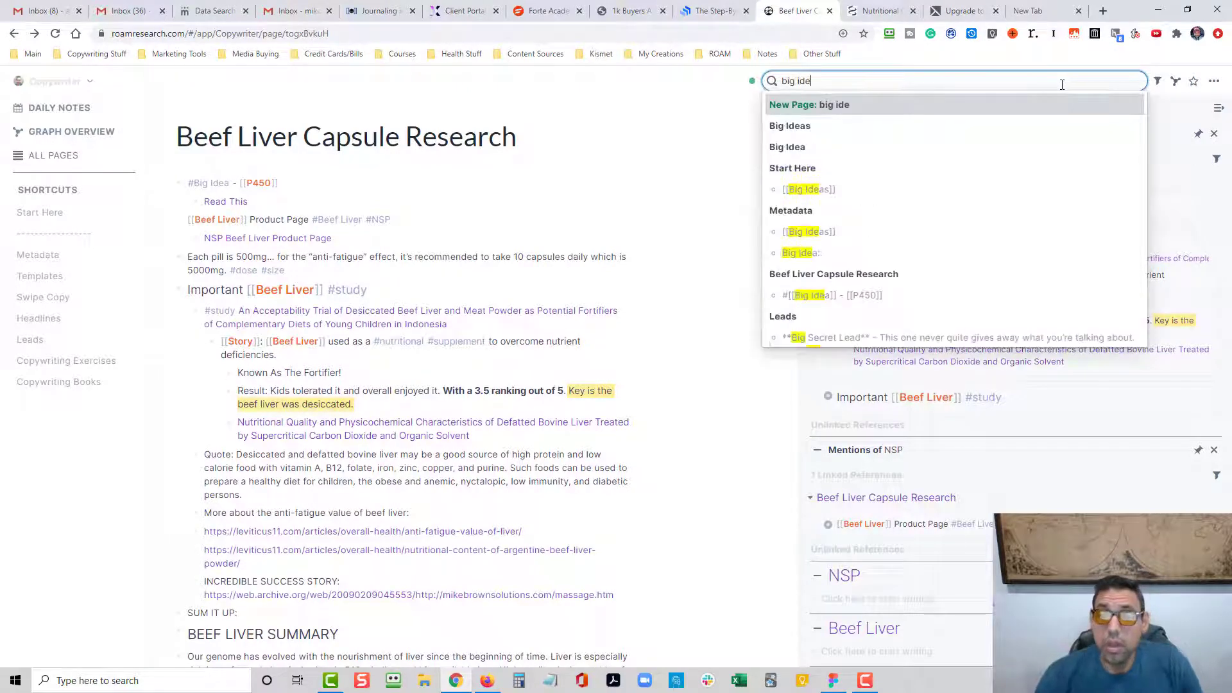
pyautogui.click(801, 149)
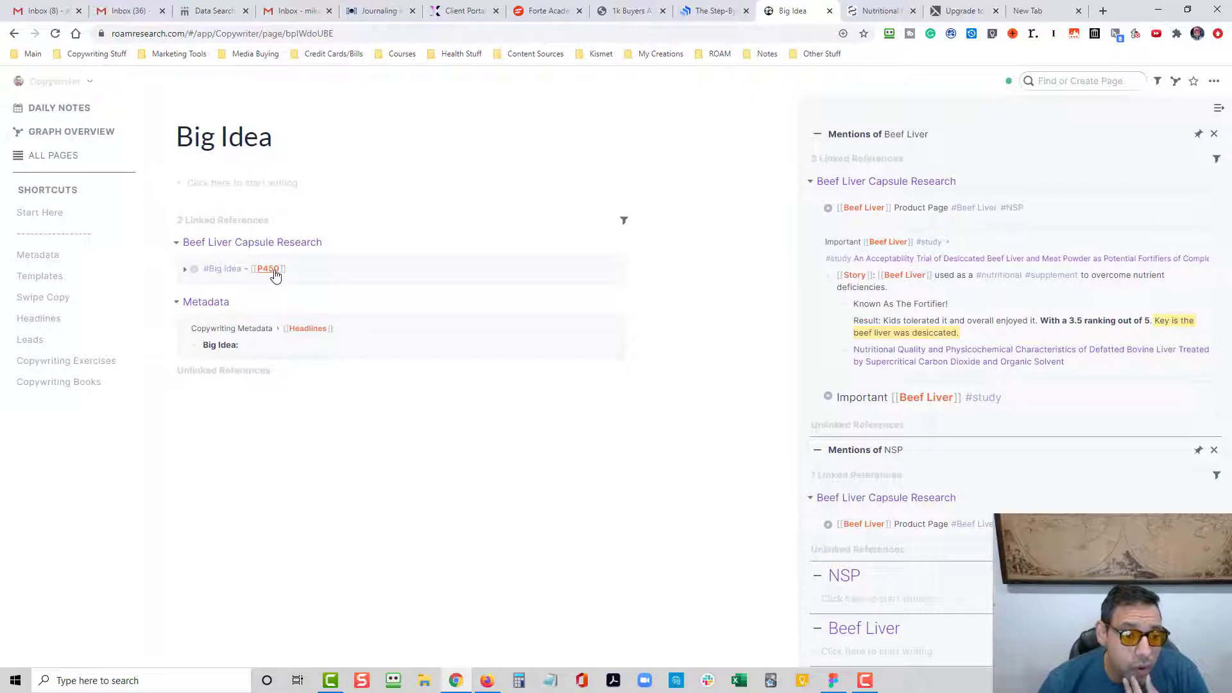
pyautogui.click(185, 269)
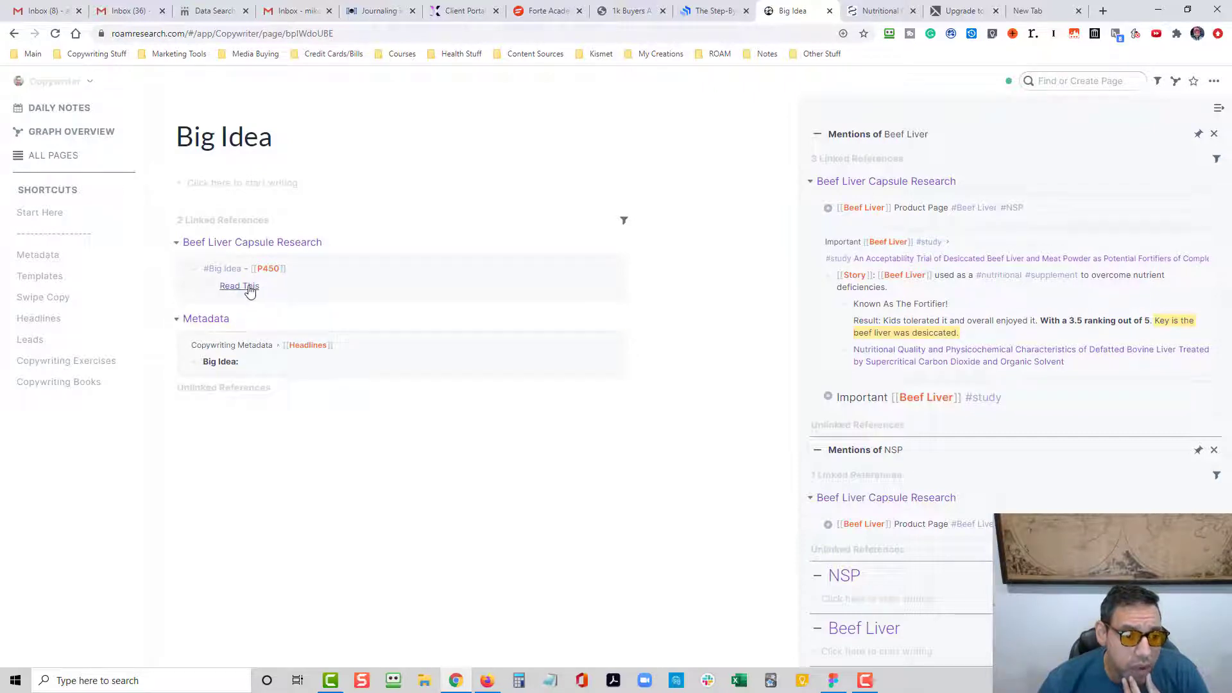